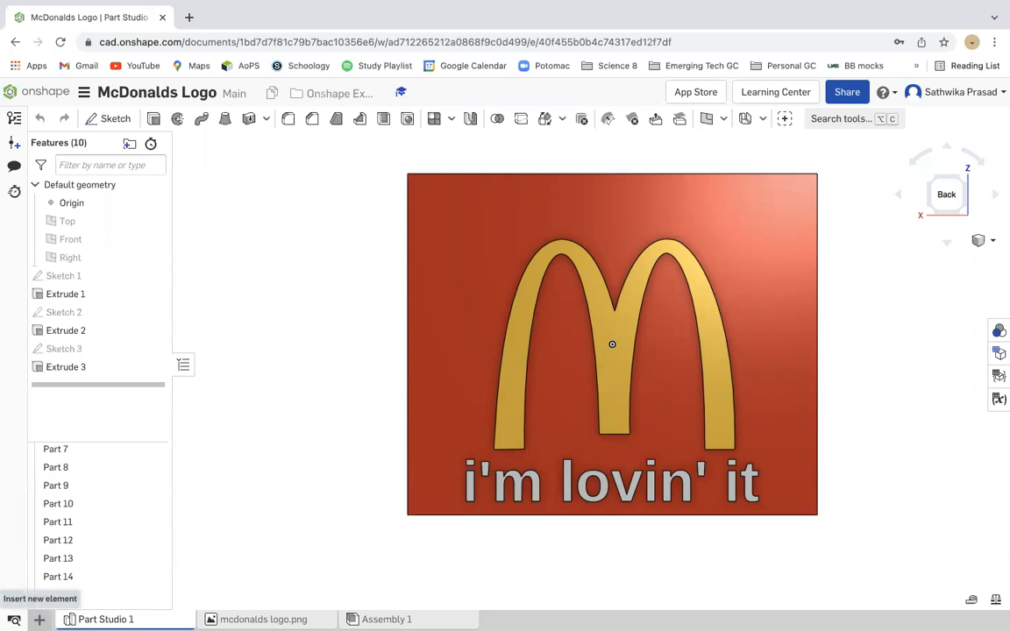
- Create a new Part Studio in the document and look over the mcdonalds logo.png reference image
left_click(39, 619)
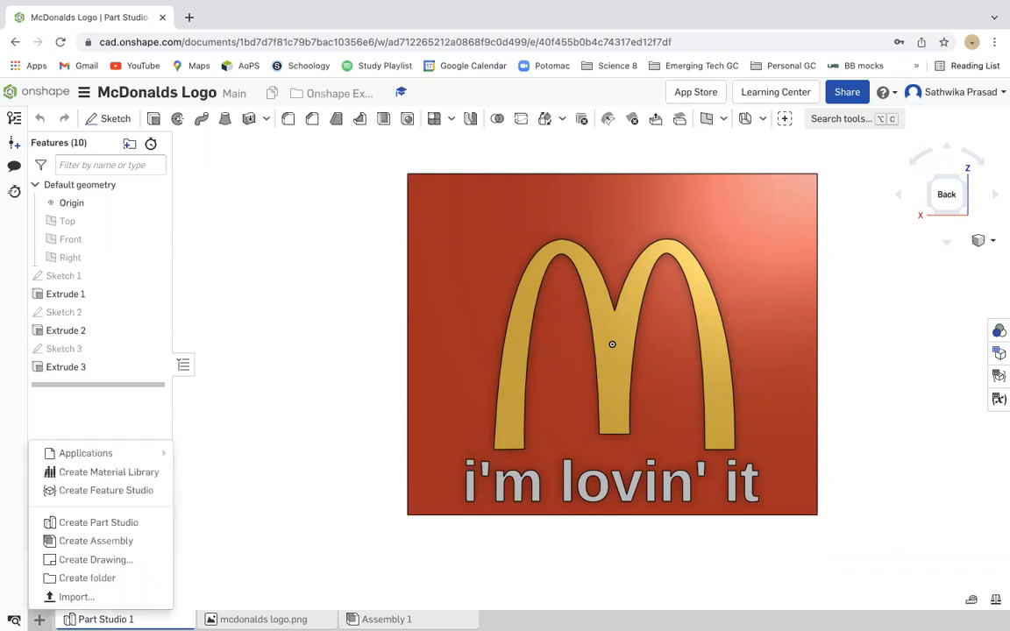
left_click(88, 523)
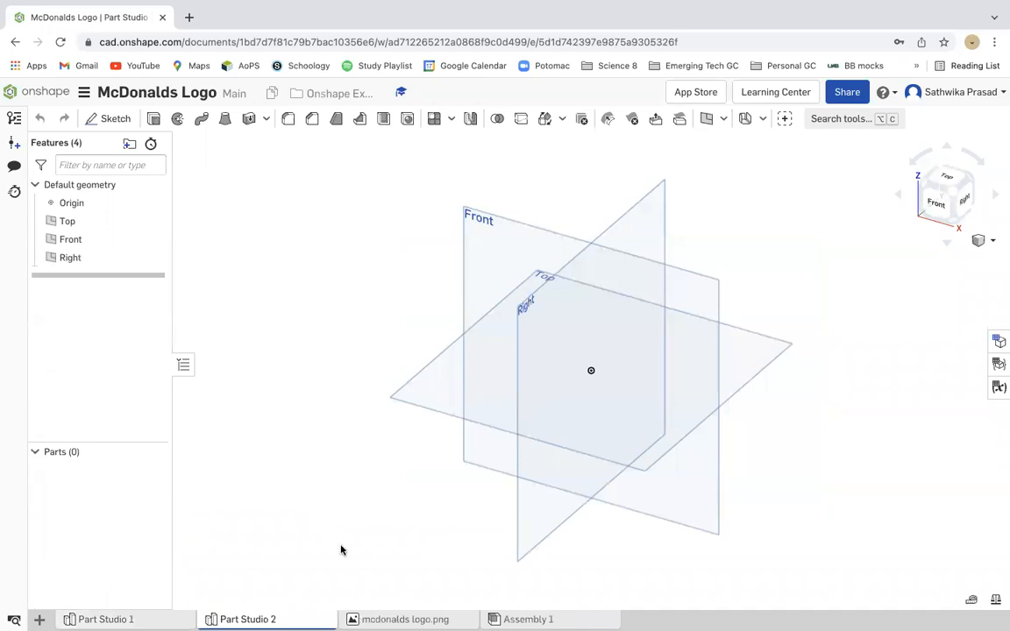
left_click(406, 619)
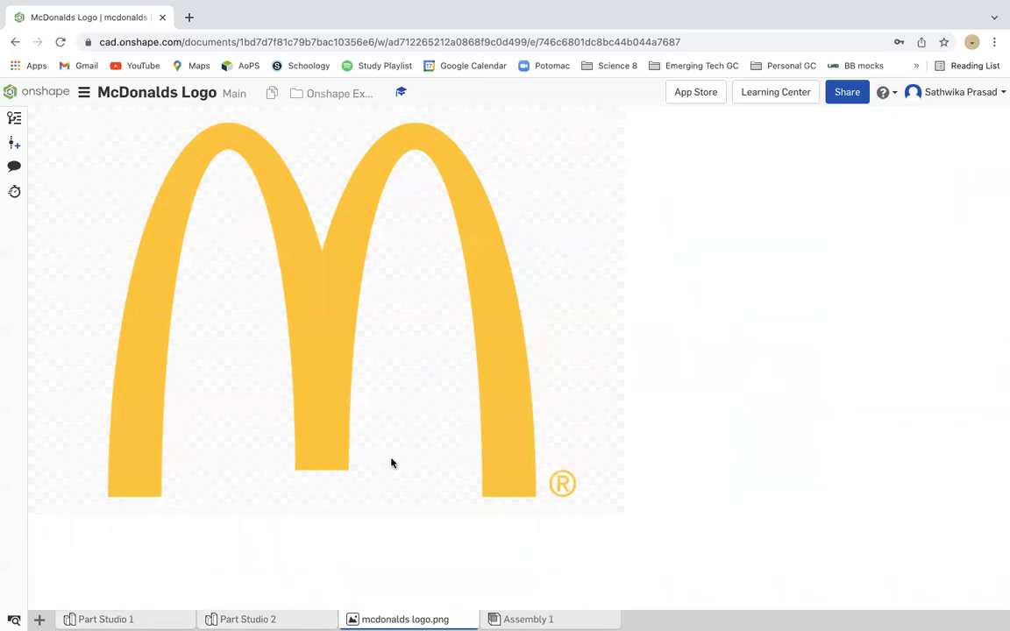
left_click(104, 619)
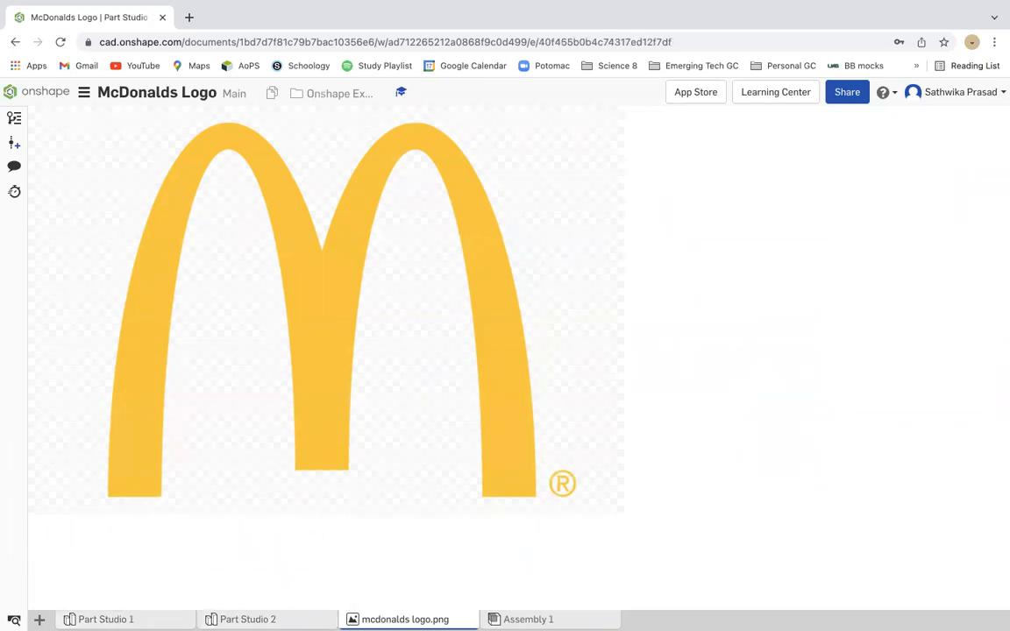
left_click(247, 619)
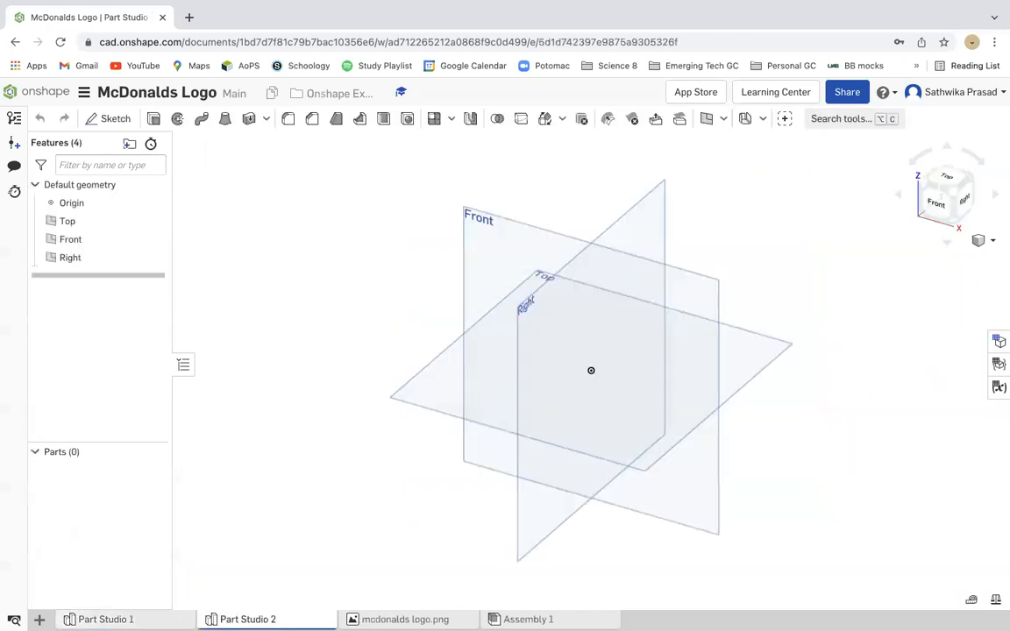
- Start a sketch on the Front plane of the new Part Studio, viewed face-on
left_click(508, 250)
left_click(941, 204)
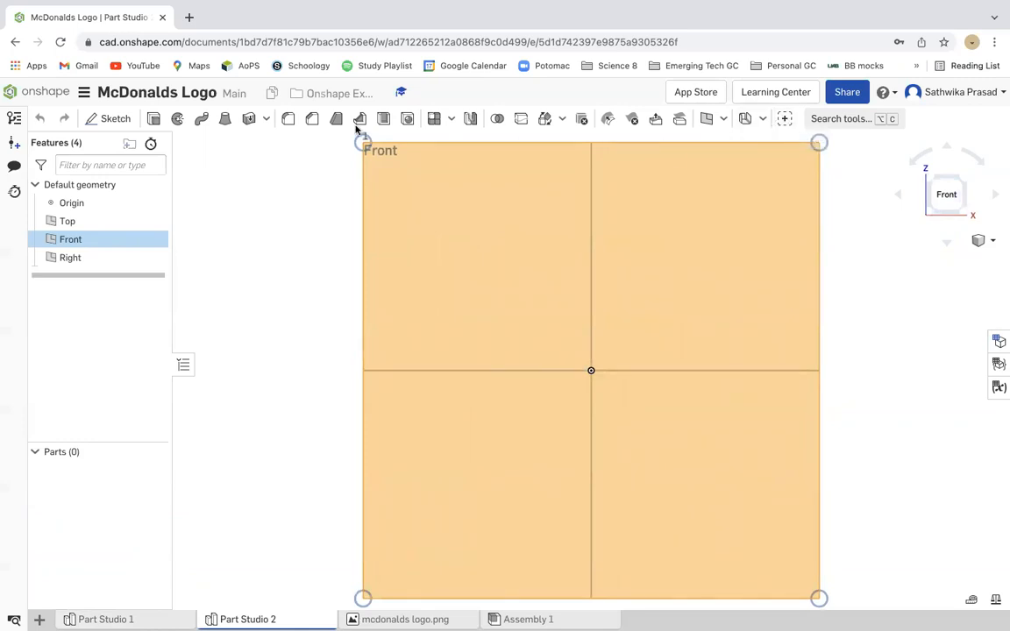
left_click(111, 118)
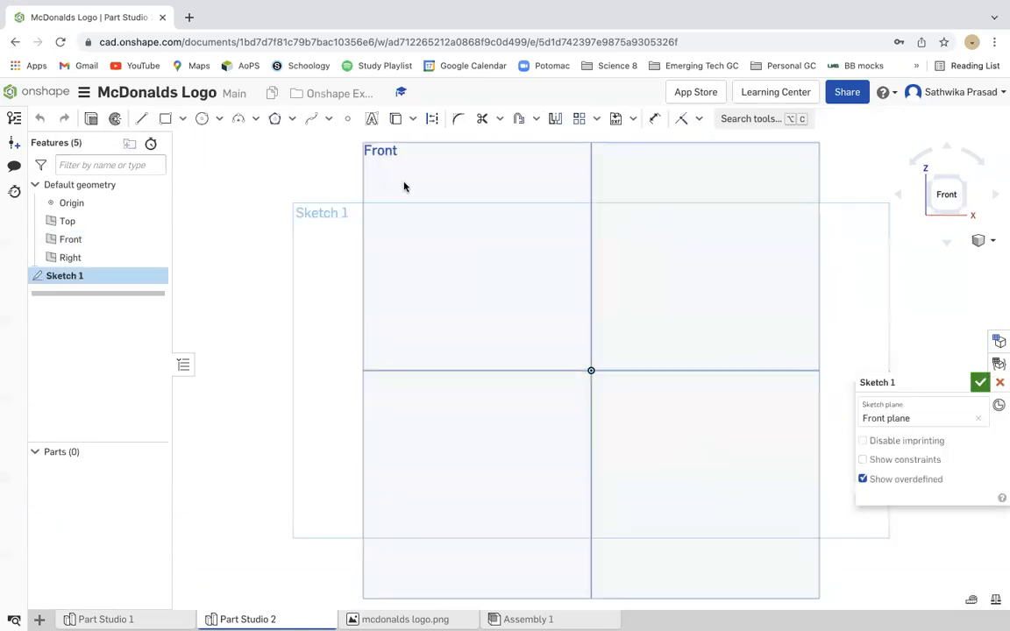
- Insert mcdonalds logo.png into the sketch about 104 mm wide and shift it so the M is centred on the vertical axis
left_click(632, 120)
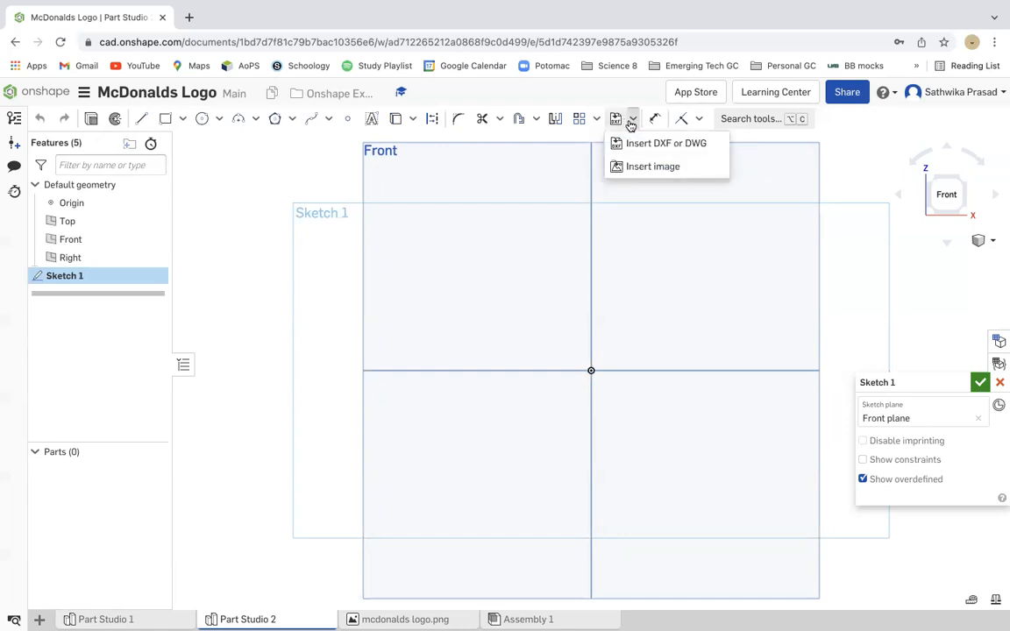
left_click(617, 165)
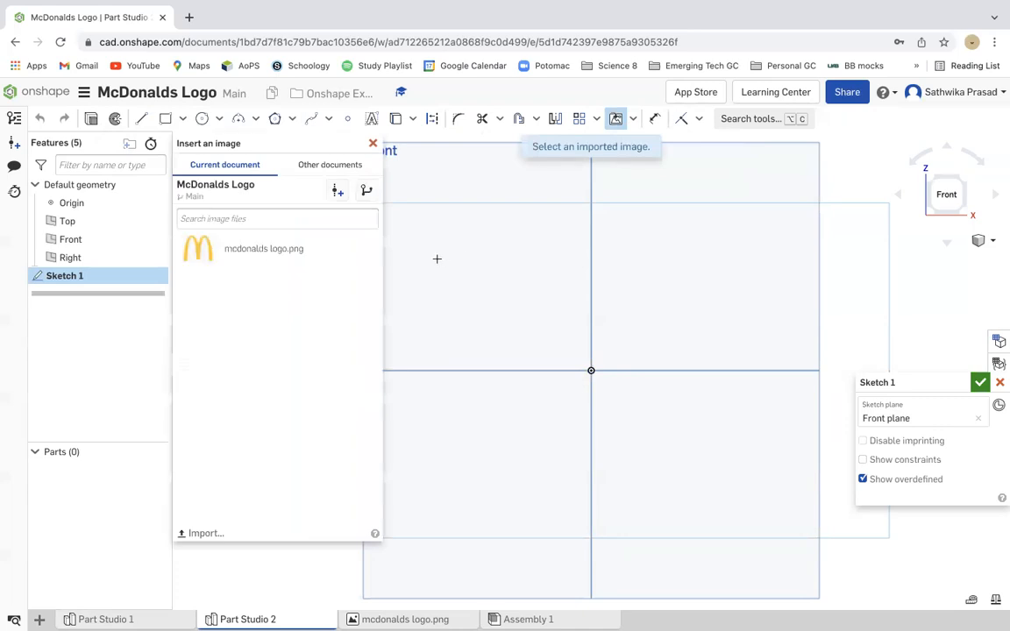
left_click(313, 253)
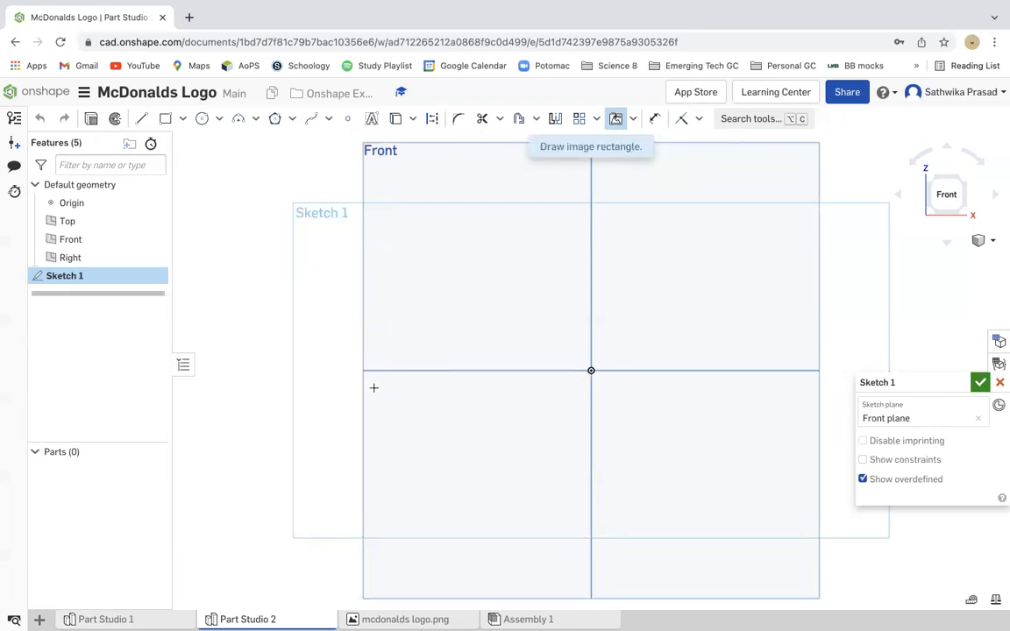
left_click(446, 459)
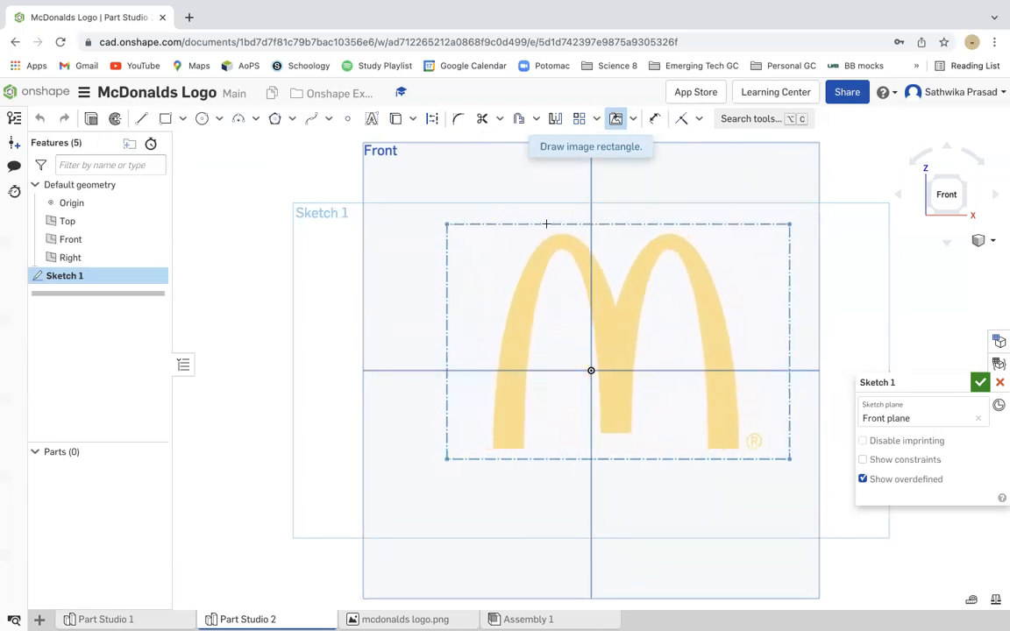
left_click(504, 242)
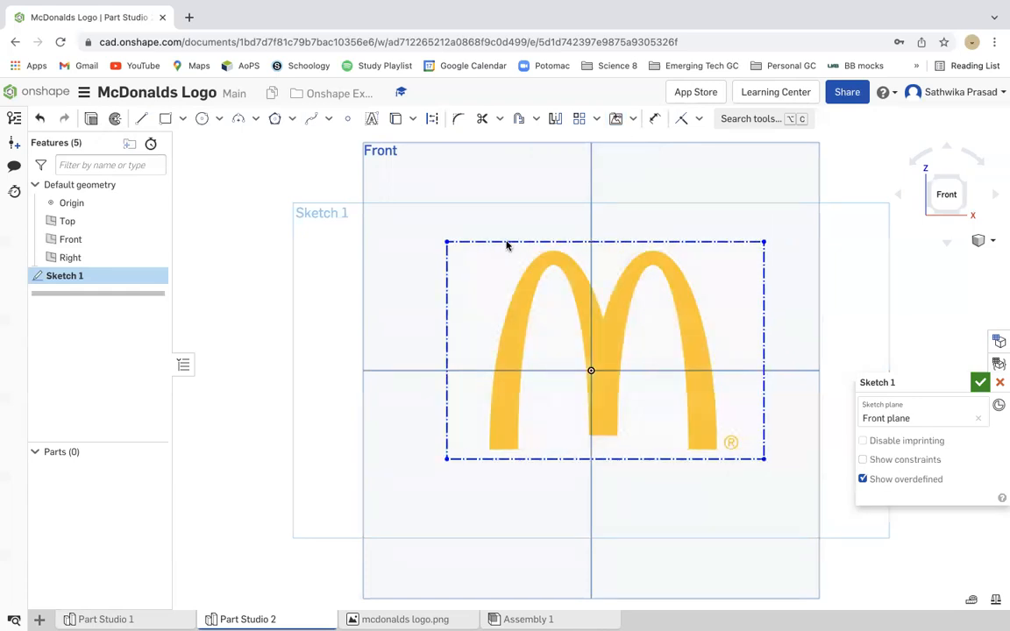
mouse_move(446, 244)
left_mouse_down()
mouse_move(427, 214)
mouse_move(435, 228)
left_mouse_up()
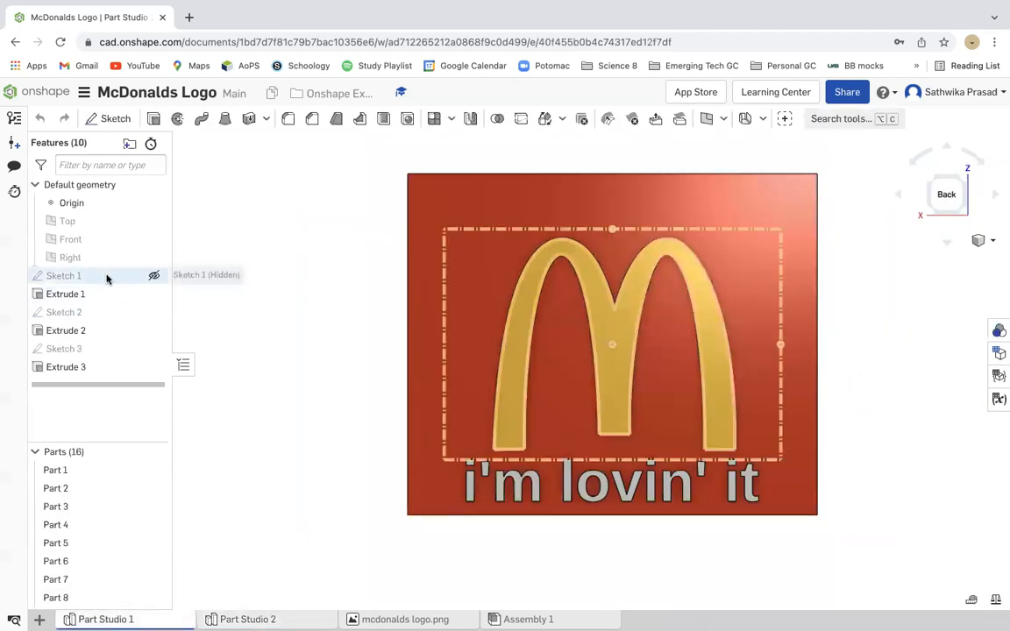
- Open Sketch 1 of the finished logo in Part Studio 1 for editing
left_click(106, 278)
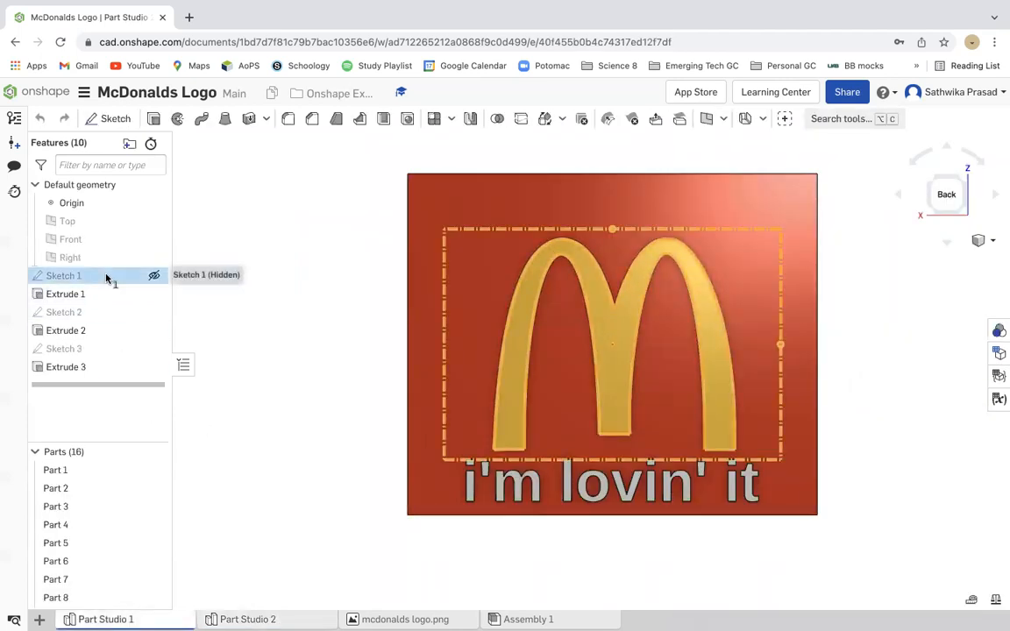
right_click(107, 280)
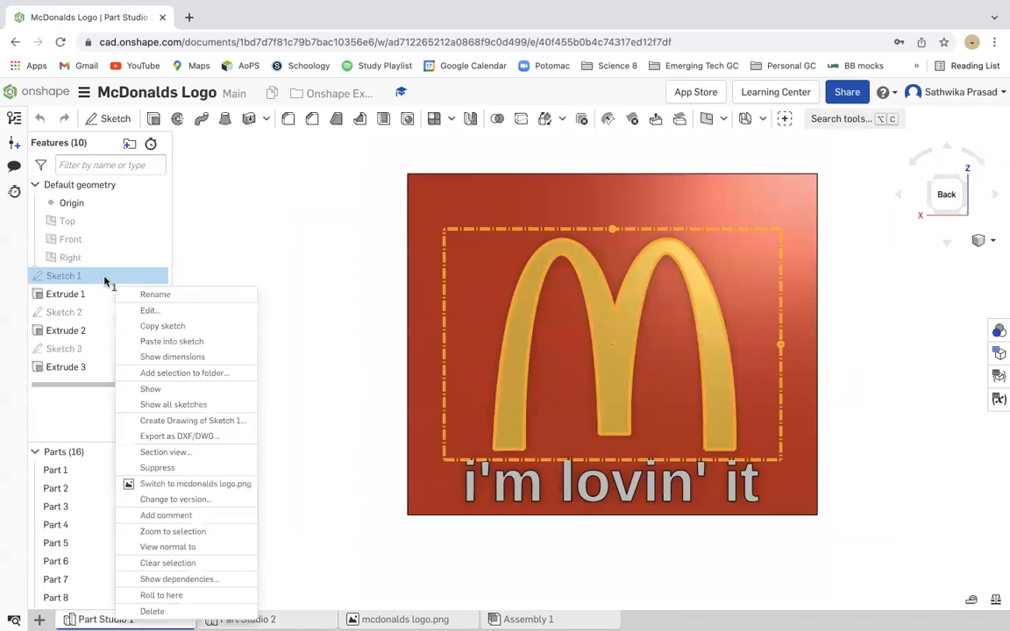
left_click(174, 311)
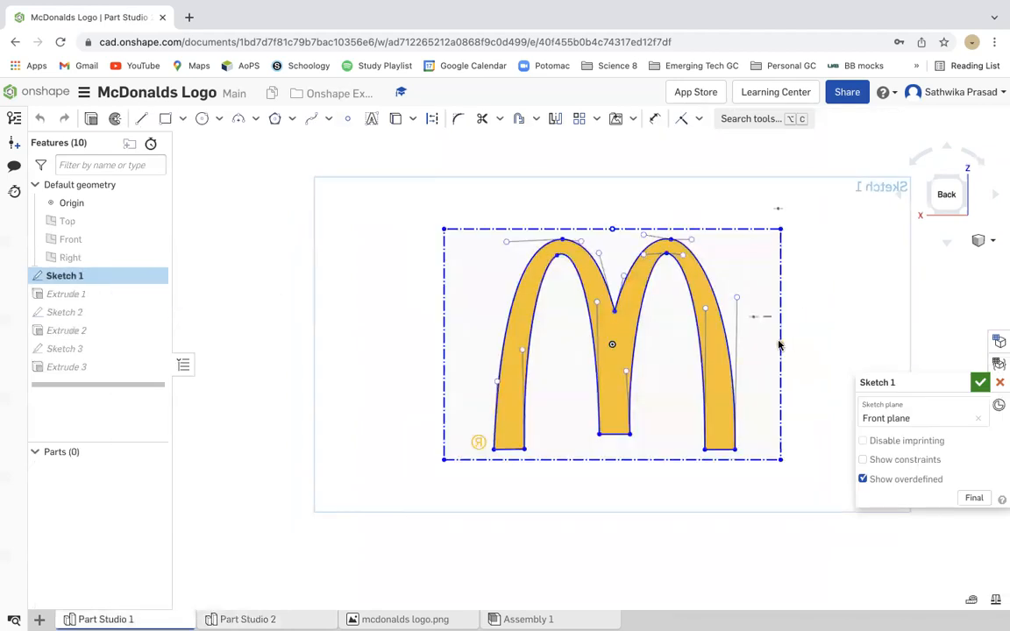
- Dimension the width of the logo image frame in the finished model's sketch at 124 mm
left_click(654, 118)
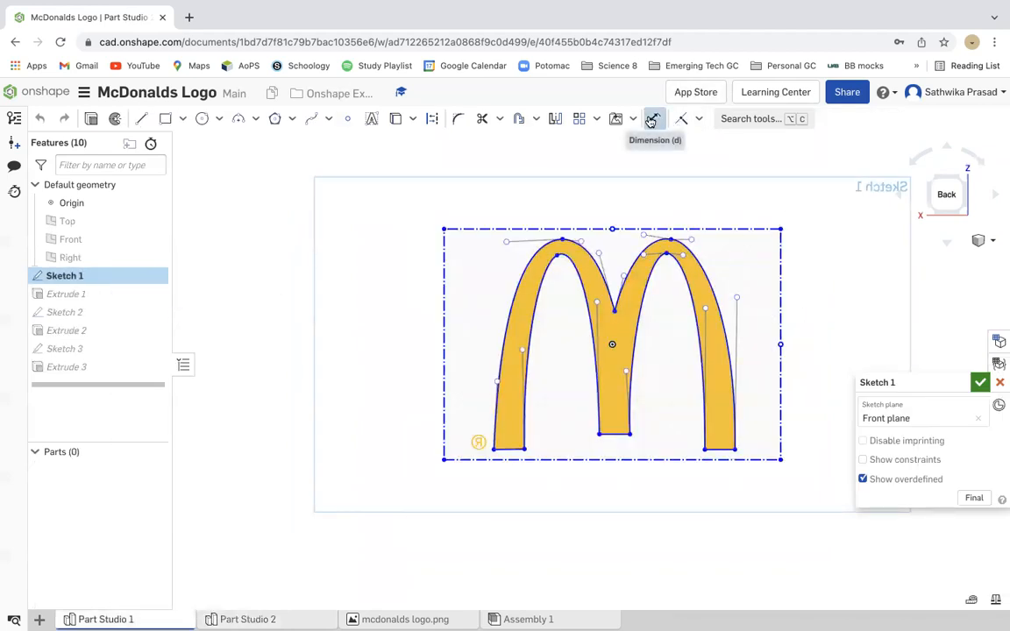
left_click(648, 228)
left_click(634, 204)
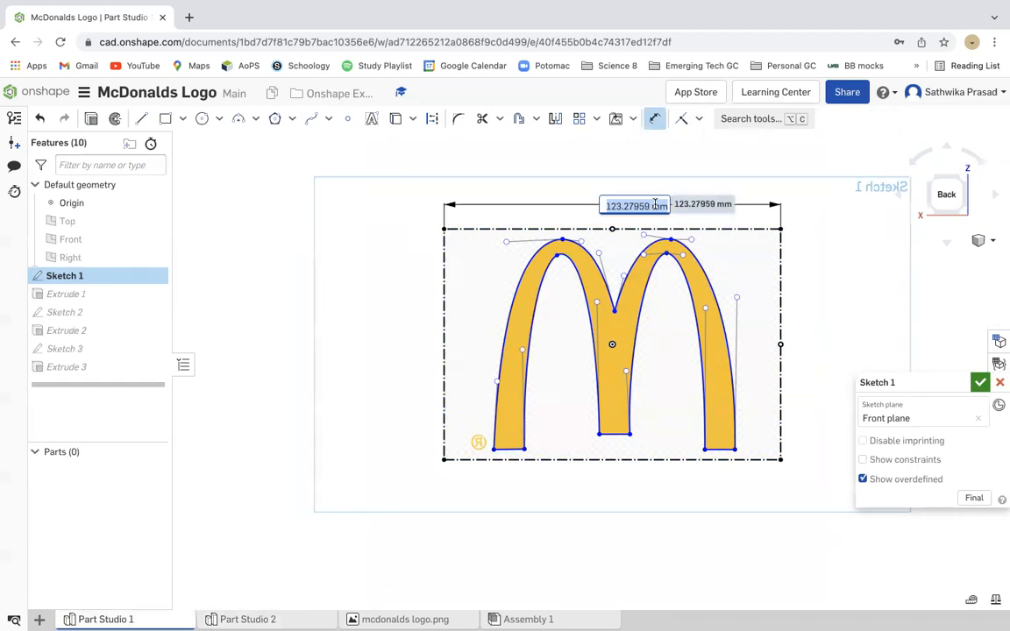
type("12")
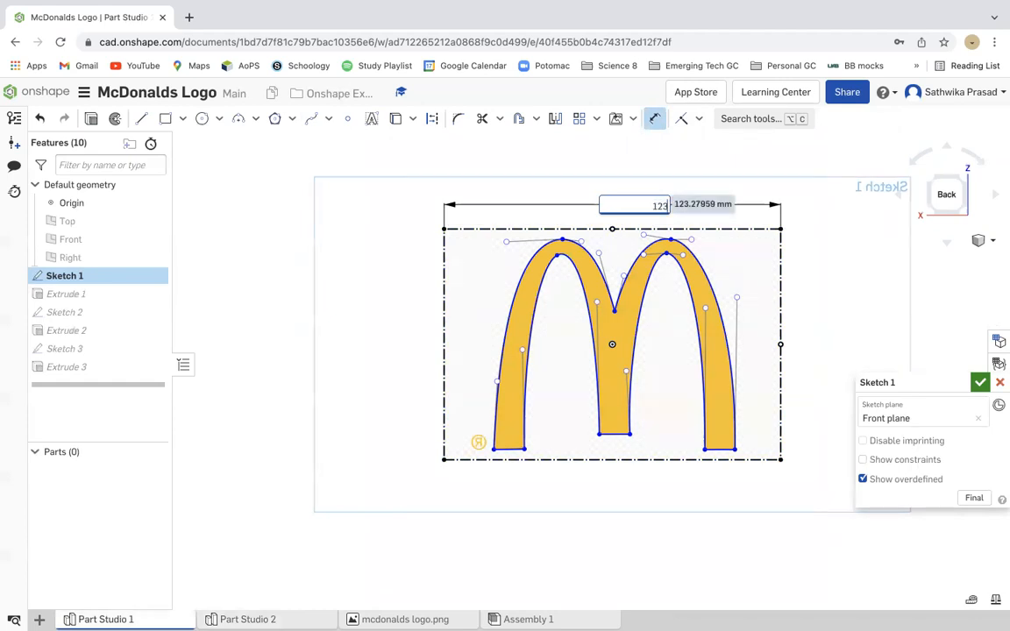
type("4")
key("Return")
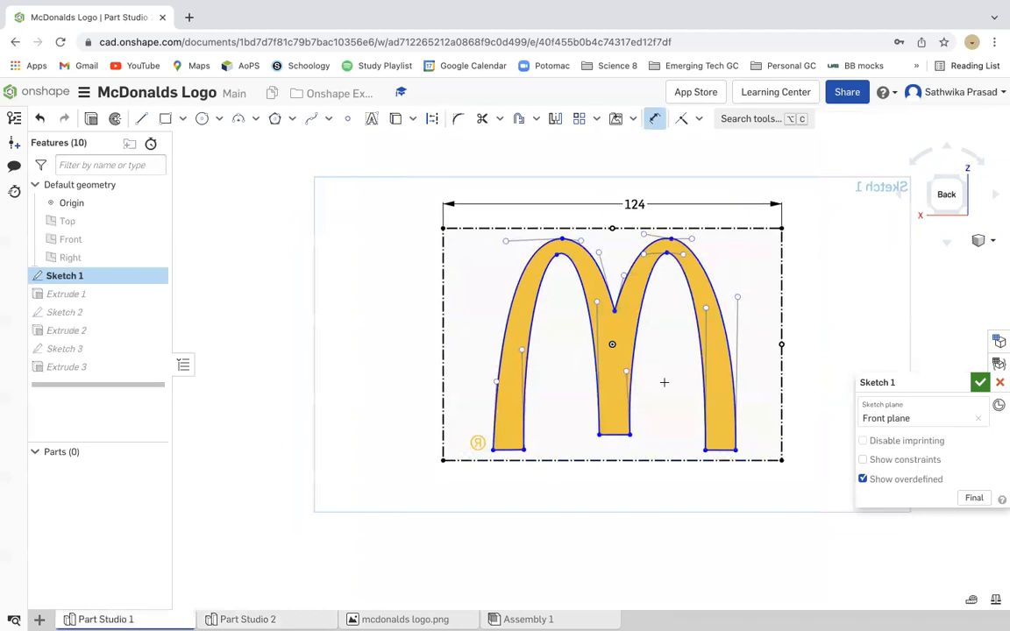
- Try to dimension the image frame's height at 85 mm in the finished model's sketch, and delete that dimension
left_click(783, 314)
left_click(812, 309)
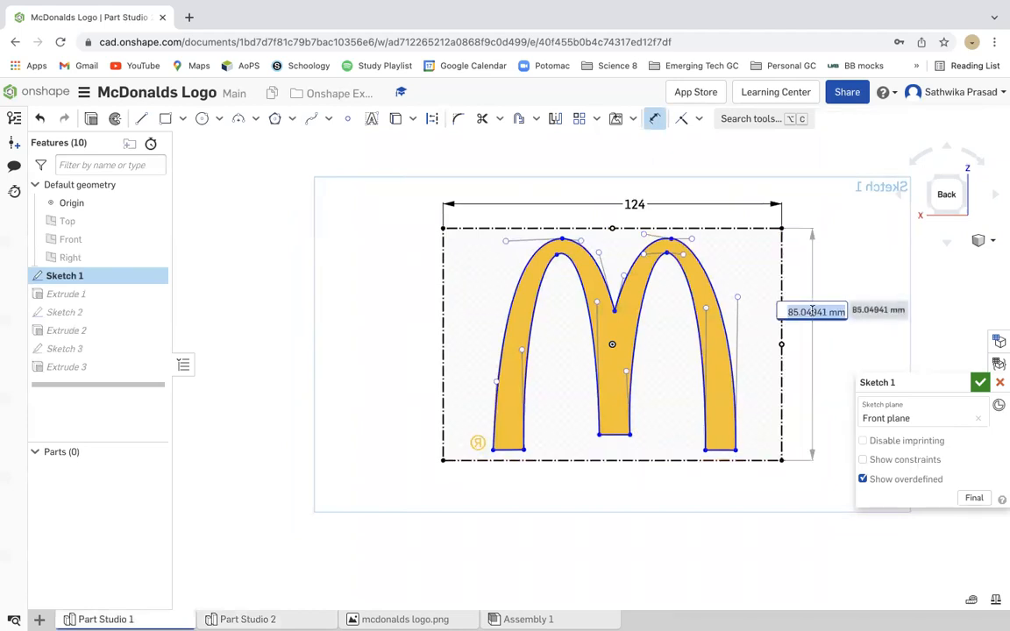
type("85")
key("Return")
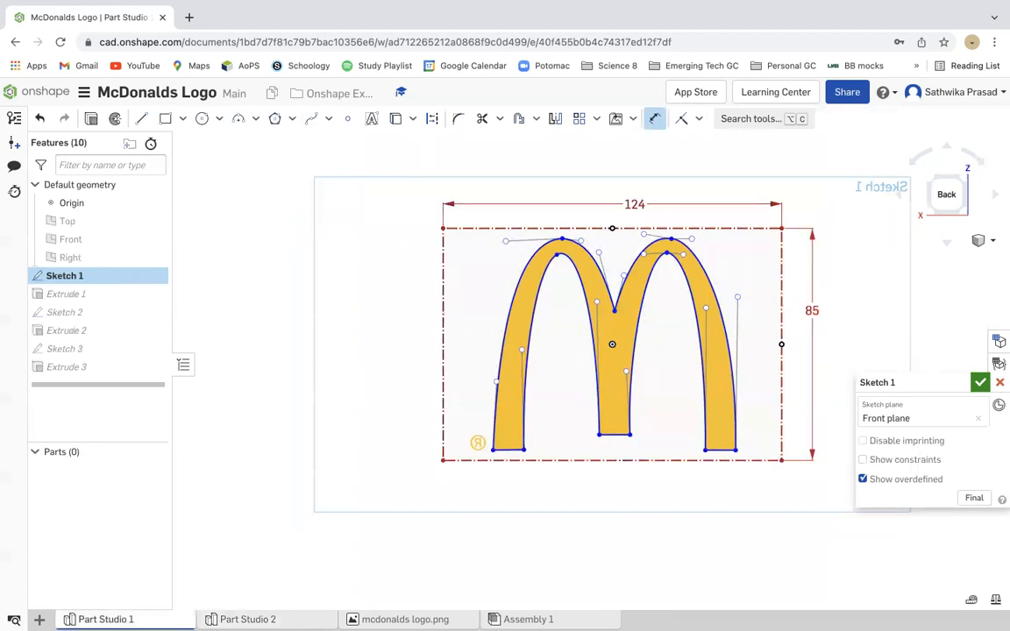
key("Escape")
left_click(813, 310)
key("Delete")
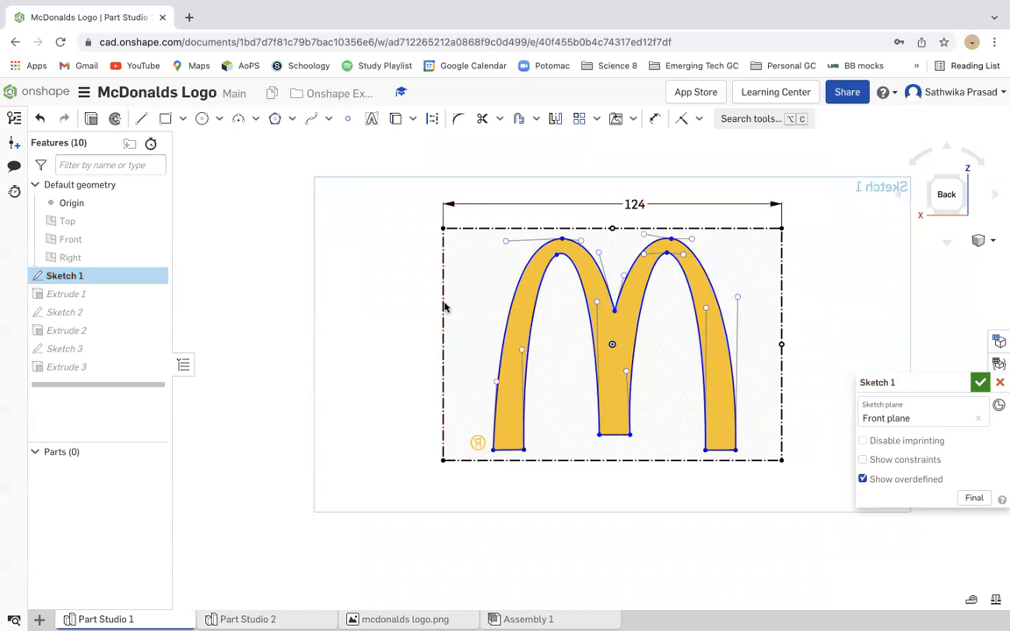
- Return to the sketch in Part Studio 2 and dimension the logo image's width at 123 mm
left_click(248, 620)
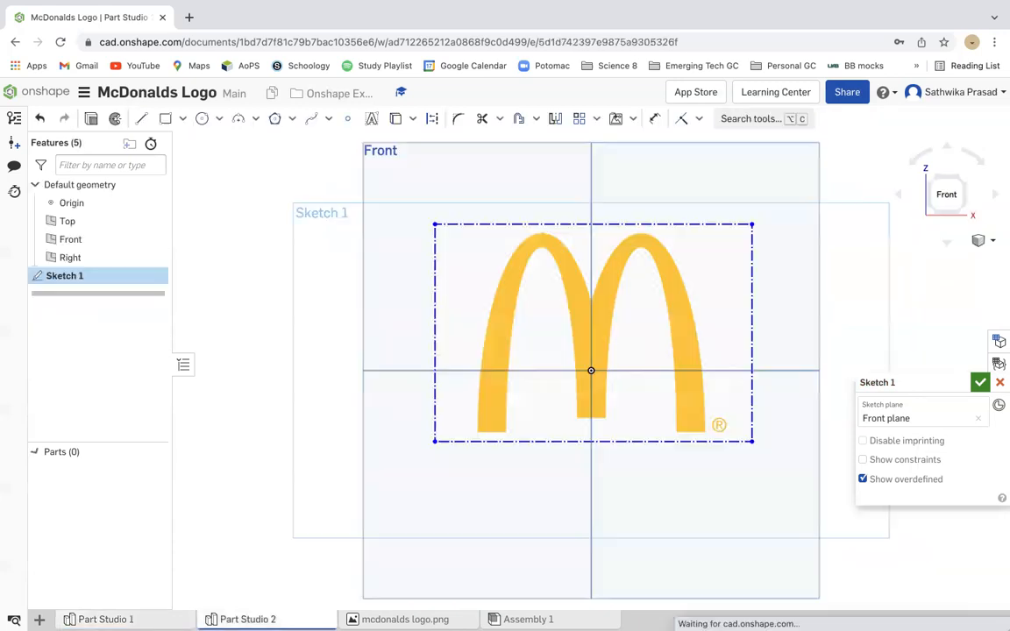
left_click(654, 119)
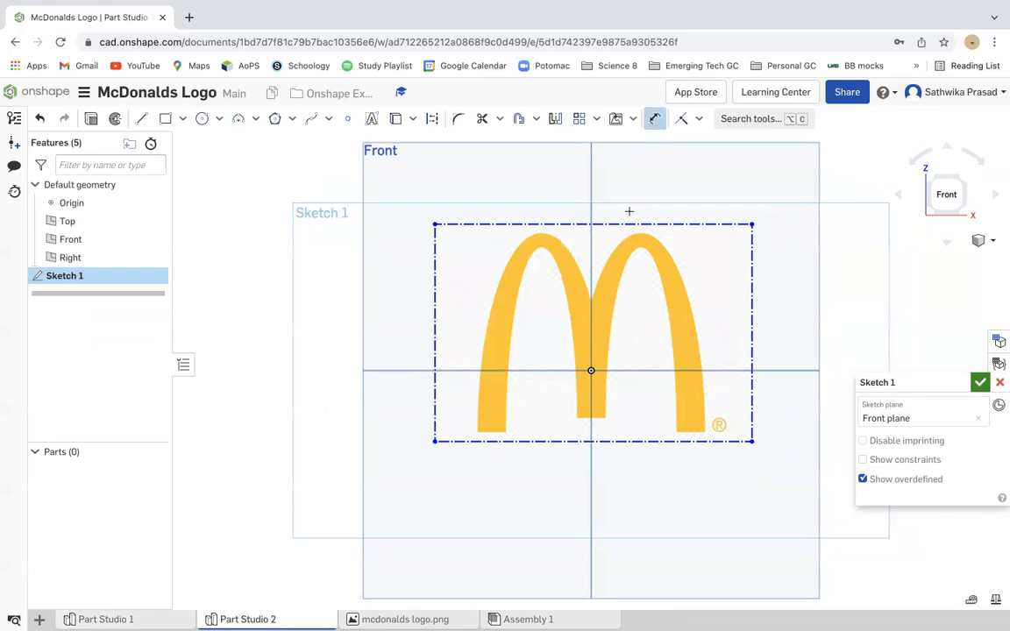
left_click(625, 224)
left_click(618, 190)
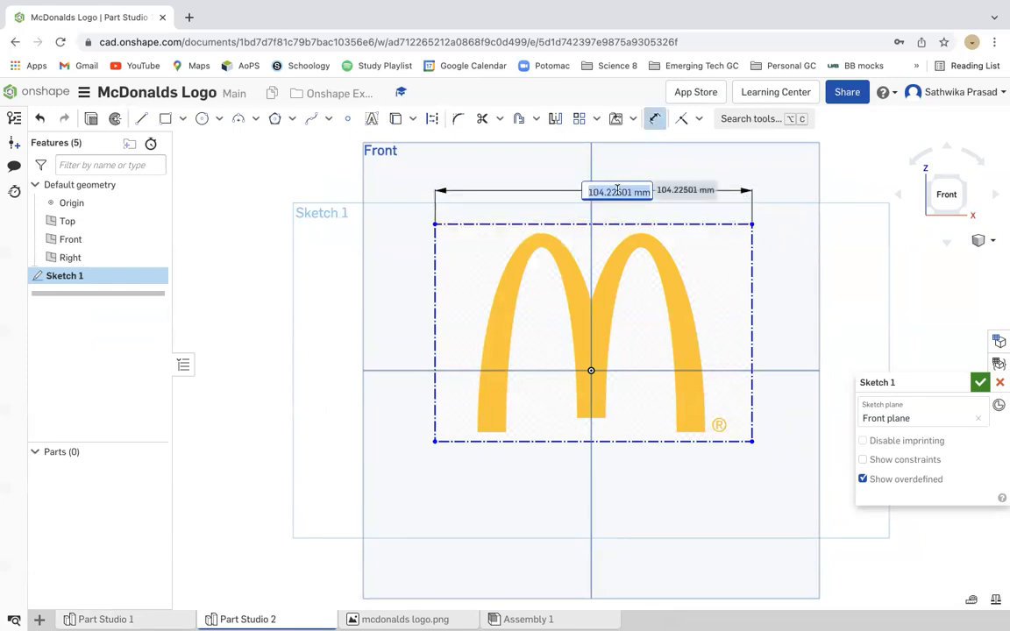
type("123")
key("Return")
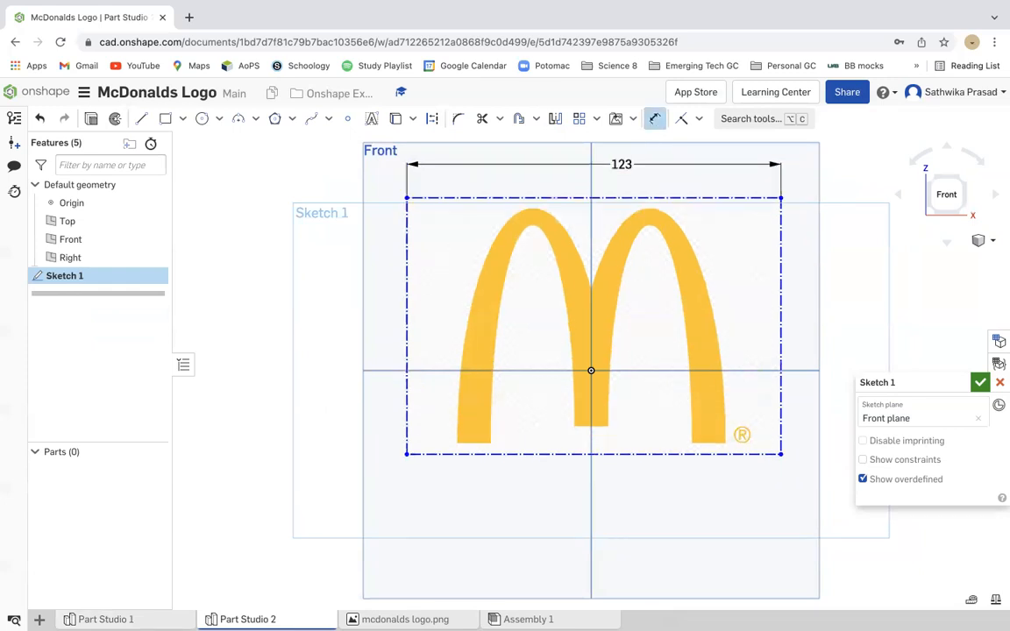
- Try to dimension the logo image's height at 85 mm in the Part Studio 2 sketch
left_click(781, 280)
left_click(829, 286)
type("85")
key("Return")
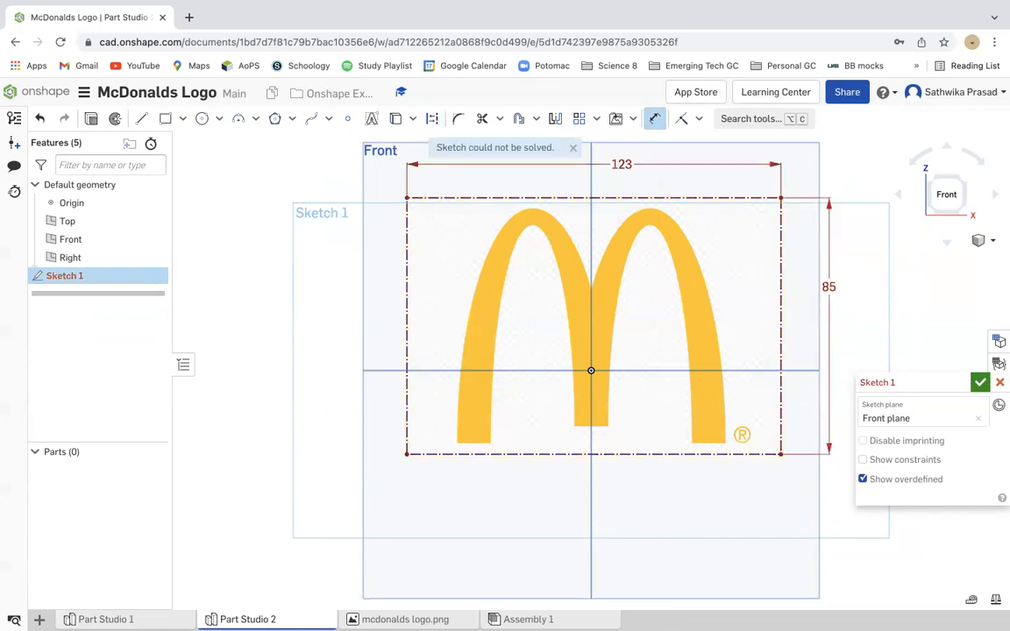
- Try to re-enter the image's height dimension as 85 mm
double_click(830, 289)
key("BackSpace")
key("Return")
key("BackSpace")
key("BackSpace")
key("BackSpace")
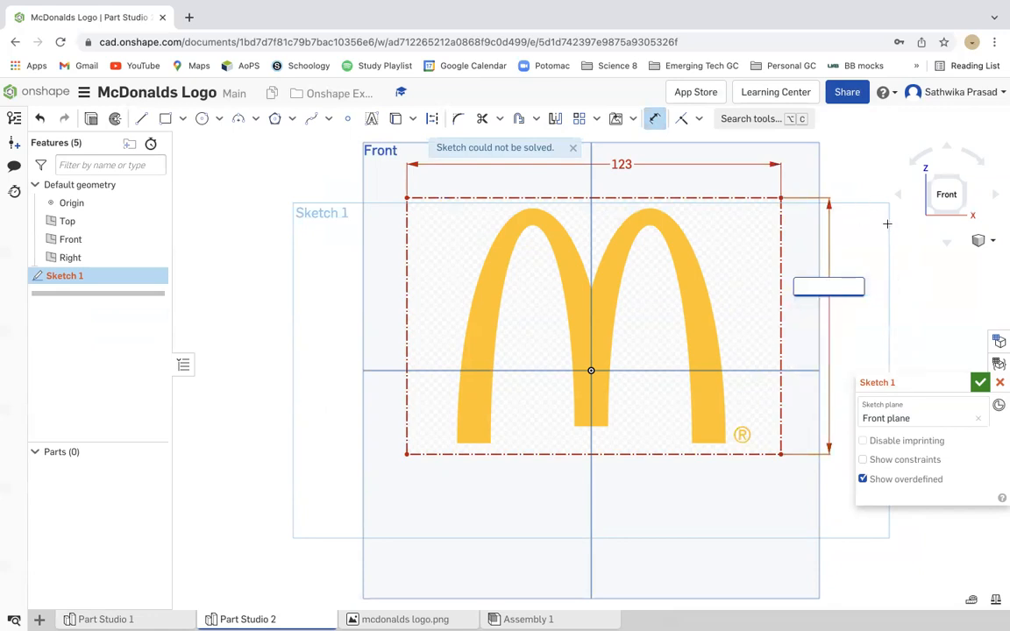
key("Return")
key("End")
key("BackSpace")
key("BackSpace")
key("BackSpace")
type("mm")
key("BackSpace")
key("BackSpace")
key("BackSpace")
type("85")
key("Return")
type("85")
key("Return")
type("85 m")
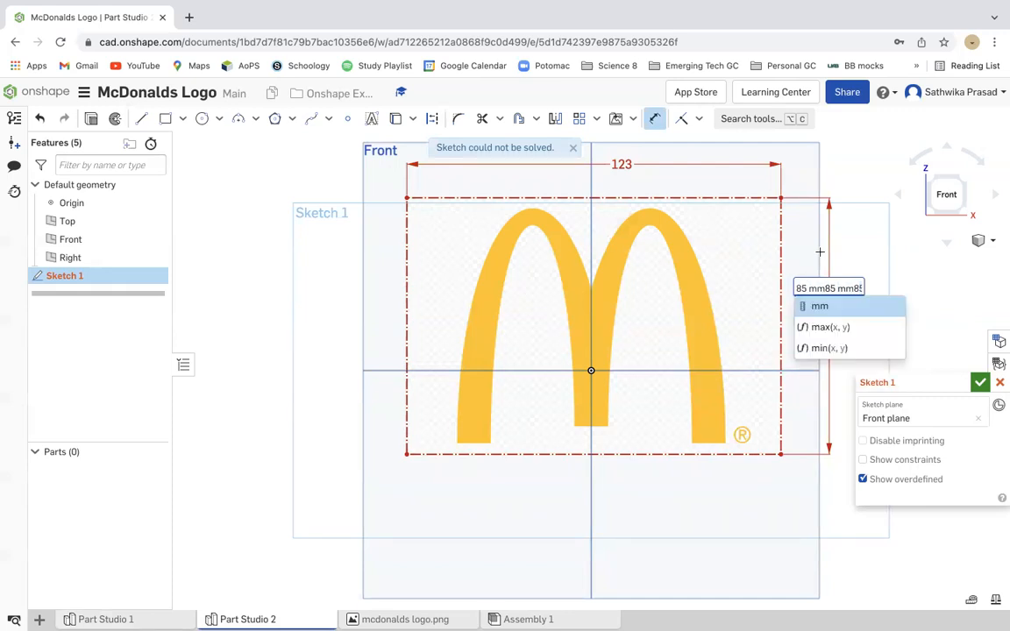
key("Return")
- Delete the 85 mm height dimension from the logo image
left_click(655, 120)
left_click(655, 120)
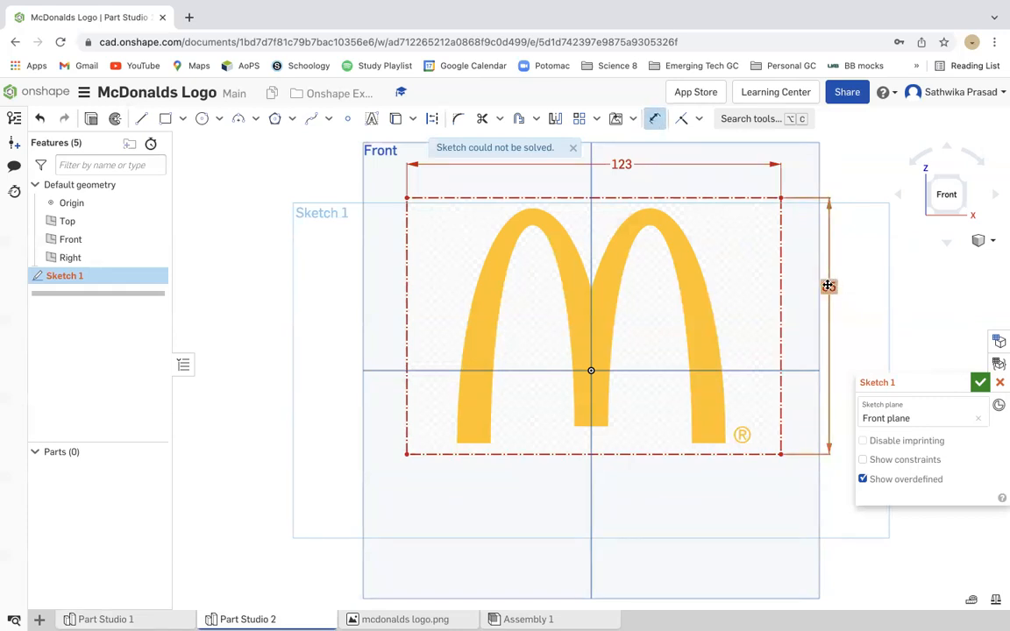
key("Delete")
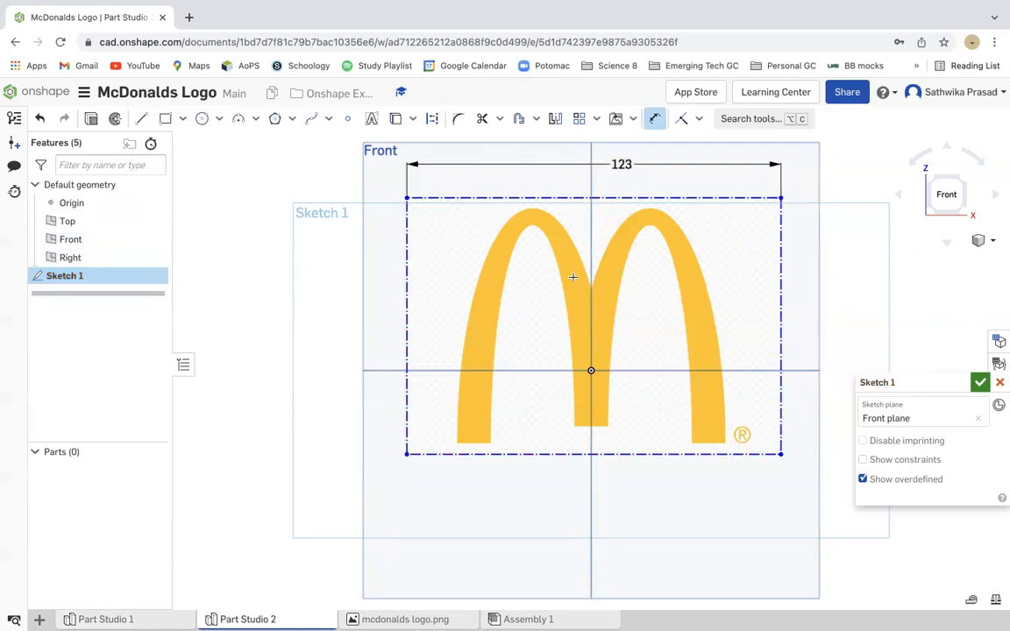
- Draw a vertical line through the origin along the middle of the M, extending beyond the image's upper and lower edges
left_click(141, 119)
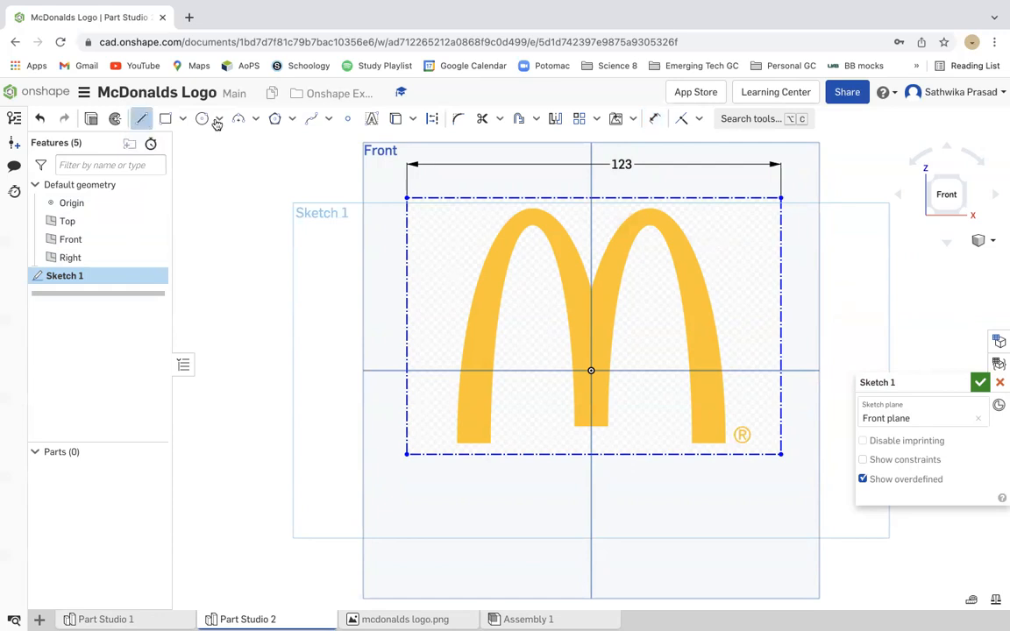
left_click(591, 185)
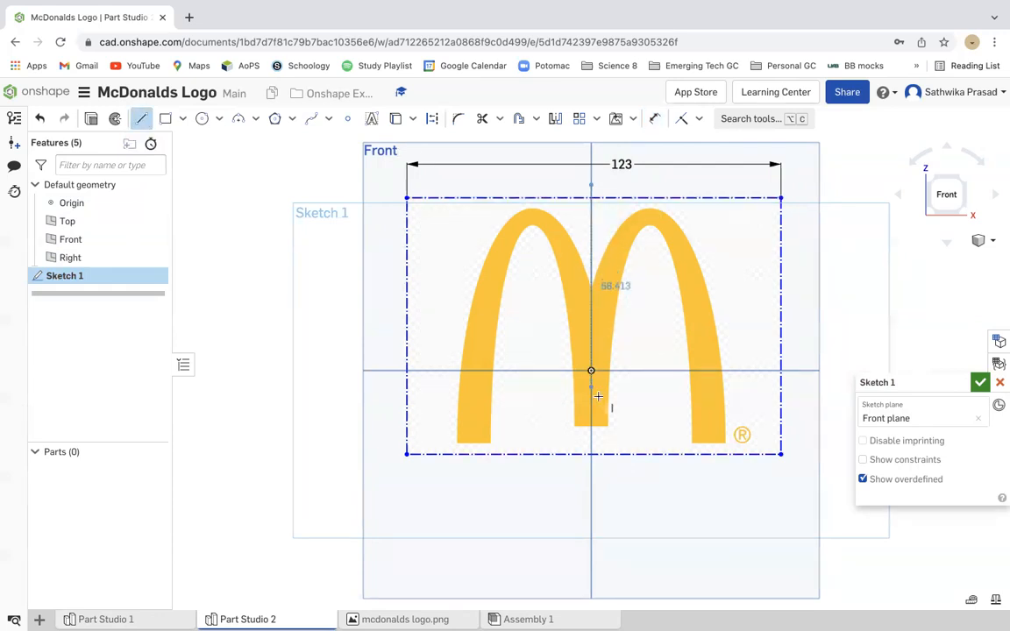
left_click(591, 489)
key("Escape")
mouse_move(745, 81)
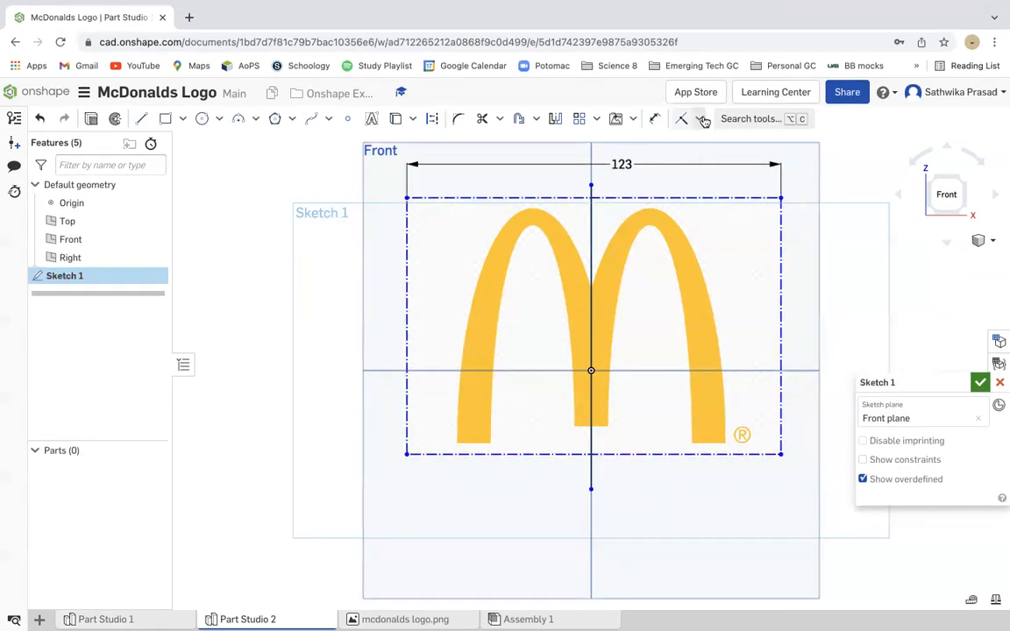
- Convert the vertical line through the middle of the M into construction geometry
left_click(700, 119)
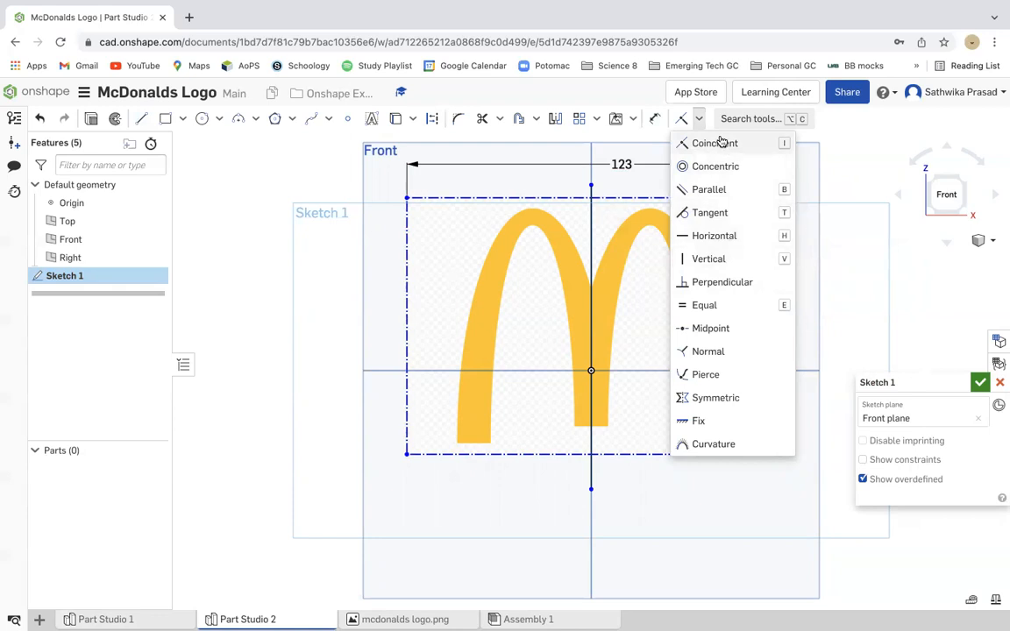
left_click(427, 121)
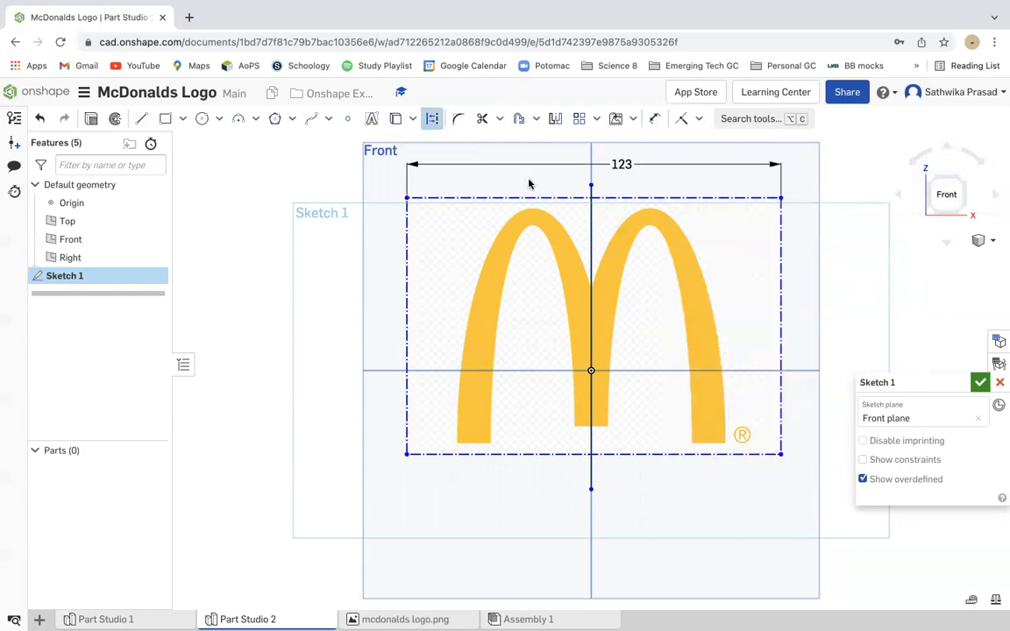
left_click(589, 205)
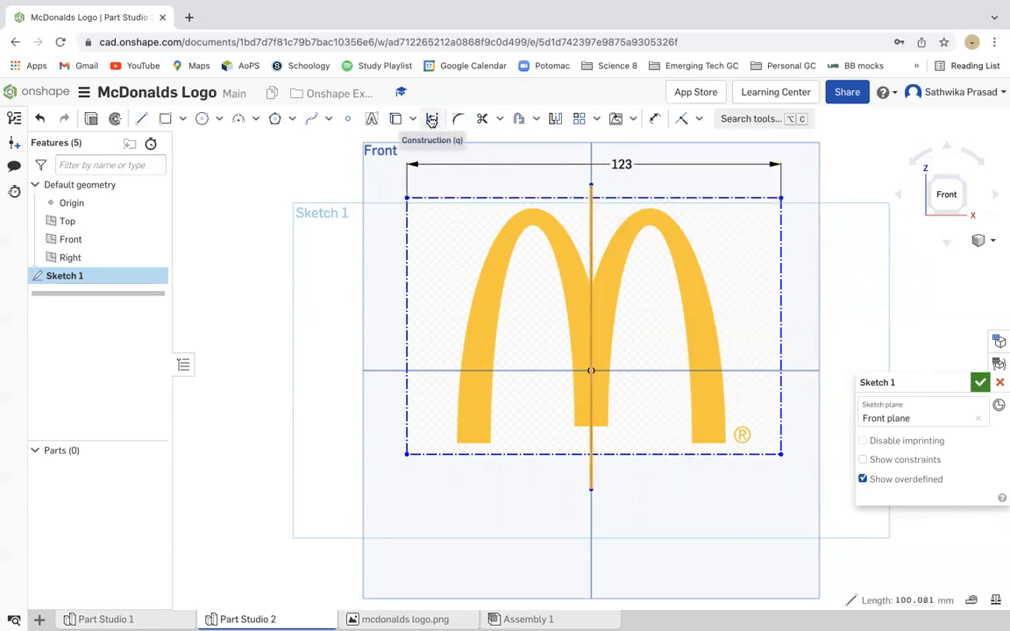
left_click(432, 121)
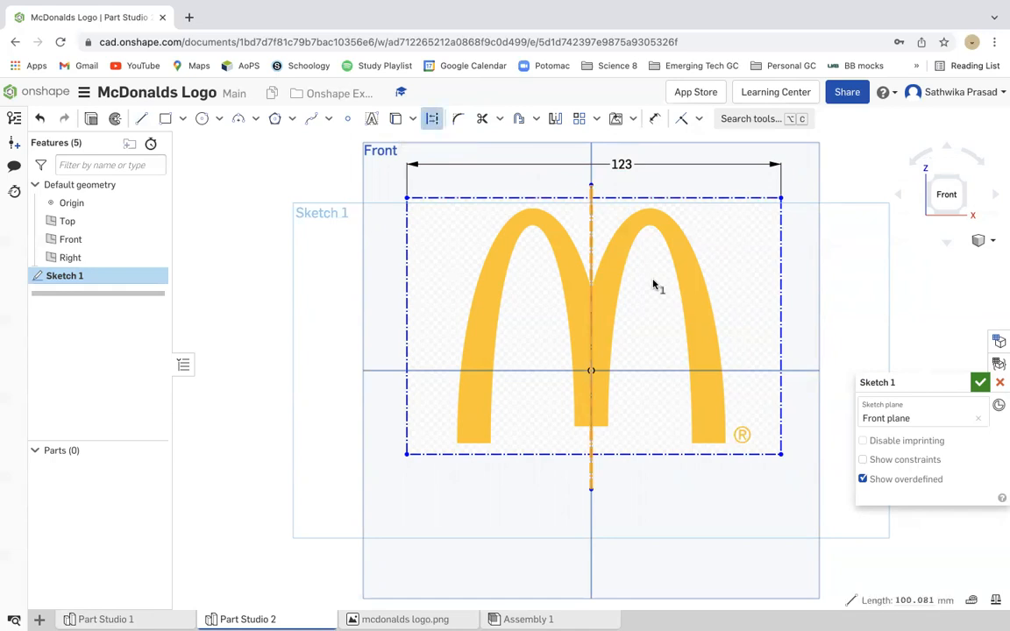
- Draw a spline along the right arch's outer edge, from the M's centre notch over the peak to just beyond it
left_click(311, 187)
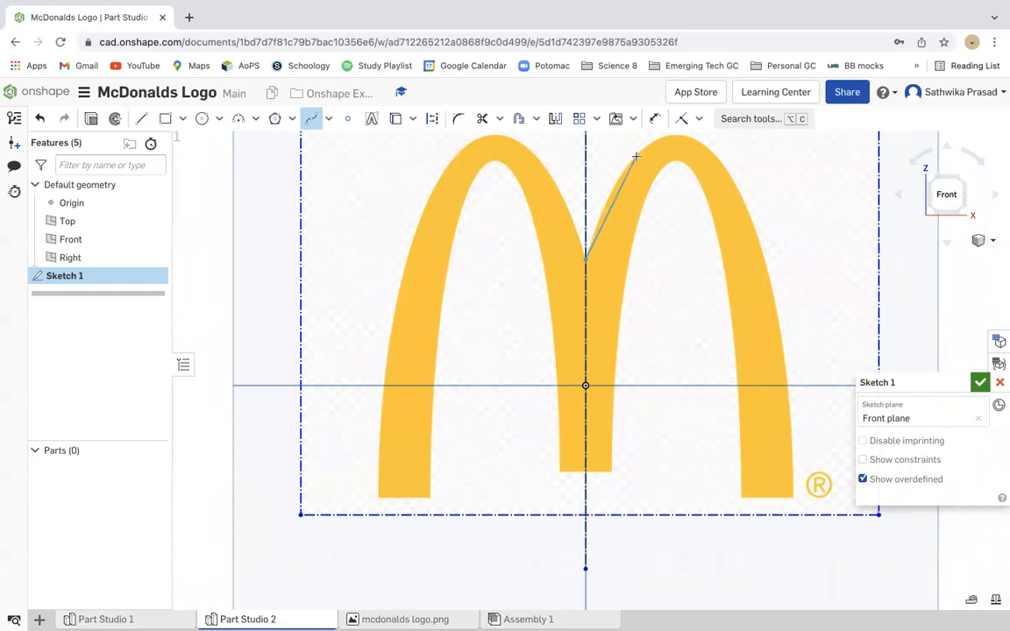
left_click(637, 155)
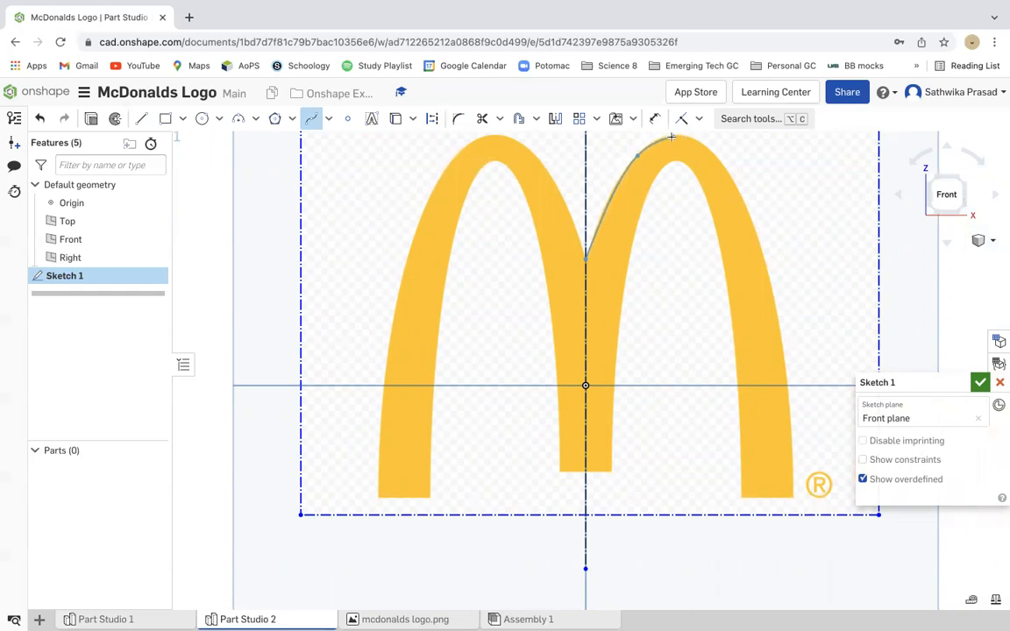
left_click(674, 134)
left_click(714, 155)
double_click(738, 188)
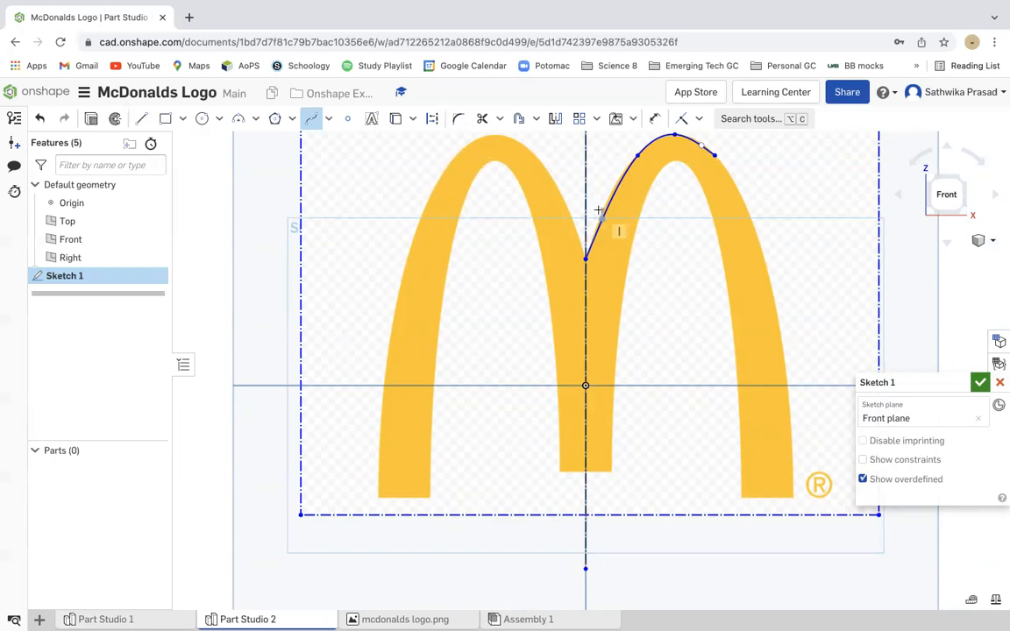
- Try to delete the handle near the spline's start at the centre notch
scroll(599, 211, "up", 3)
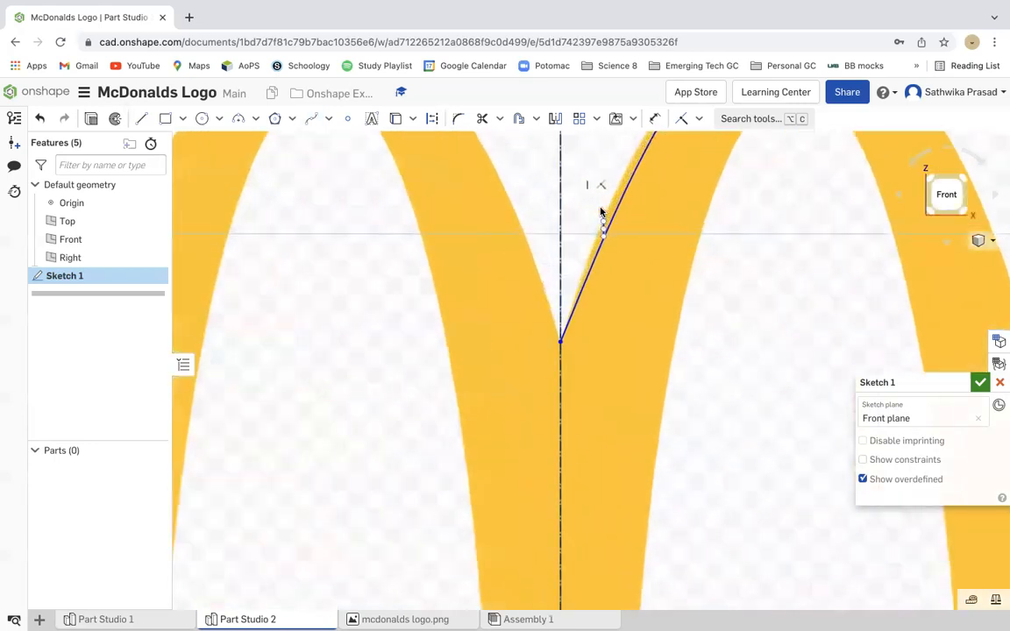
scroll(600, 212, "up", 5)
left_click(612, 258)
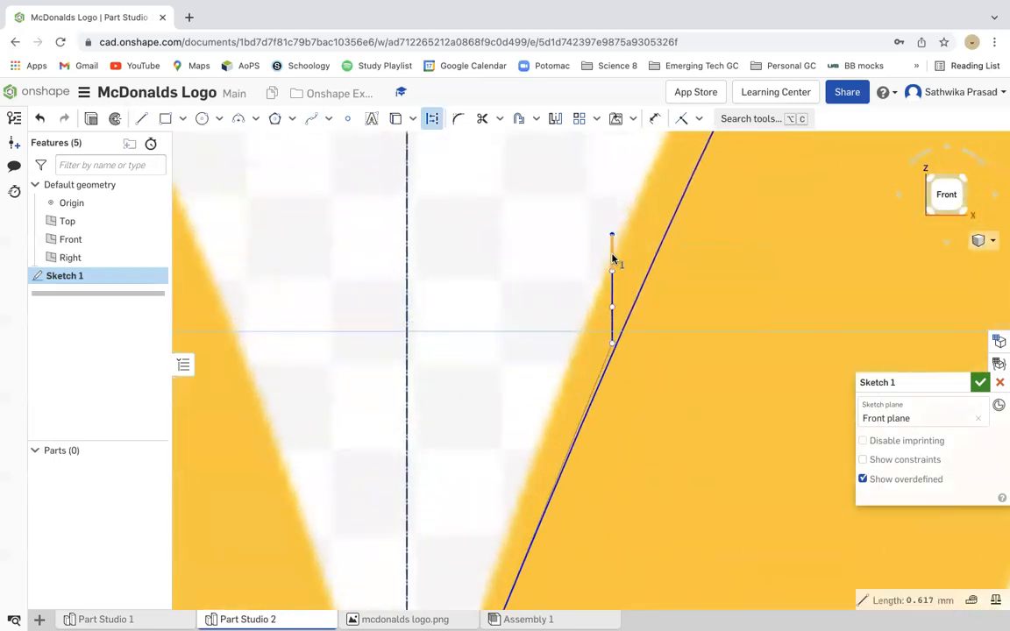
key("Delete")
left_click(632, 262)
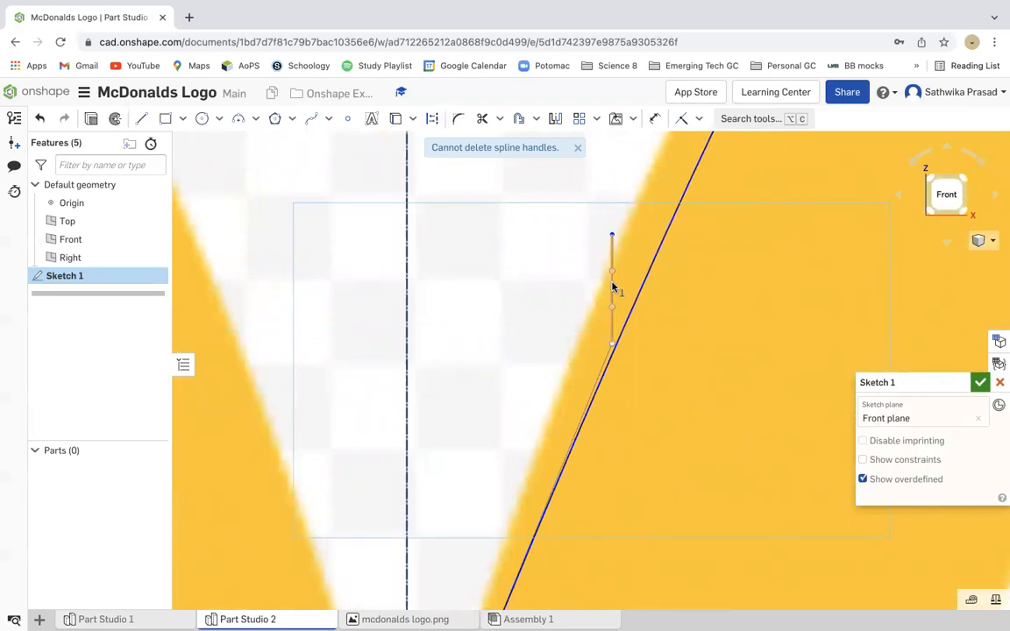
- Adjust the spline's end handles, its second point and its peak point to follow the right arch's outer edge
scroll(612, 287, "down", 4)
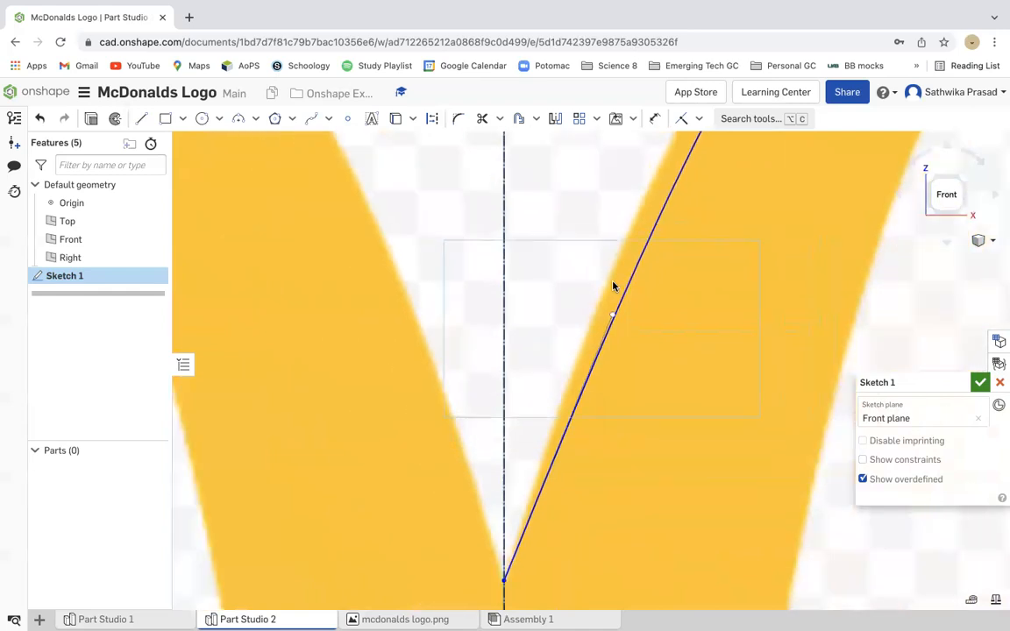
scroll(612, 287, "down", 4)
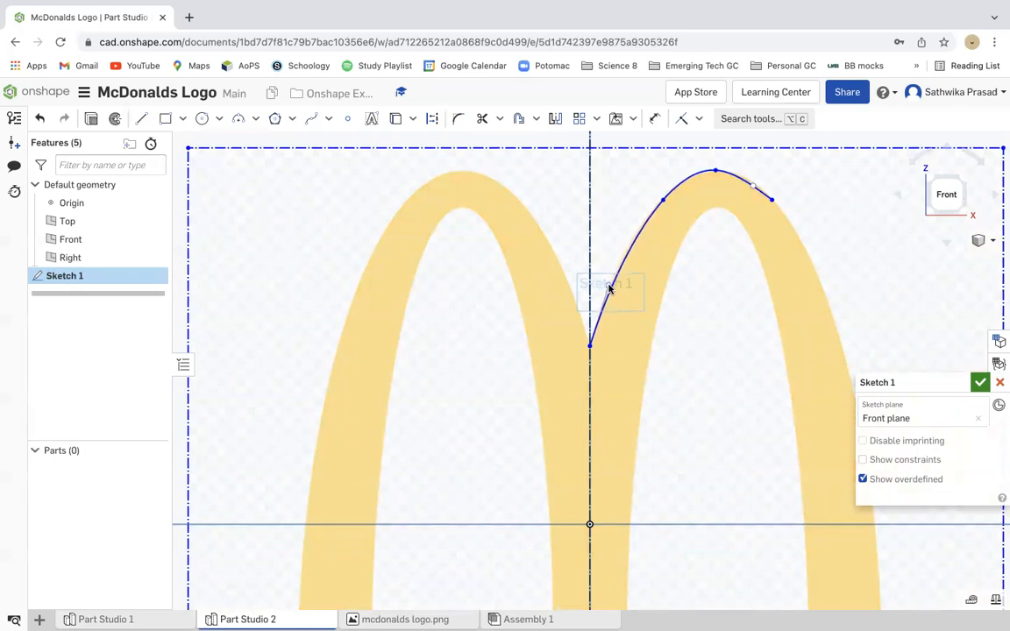
left_click_drag(608, 288, 607, 287)
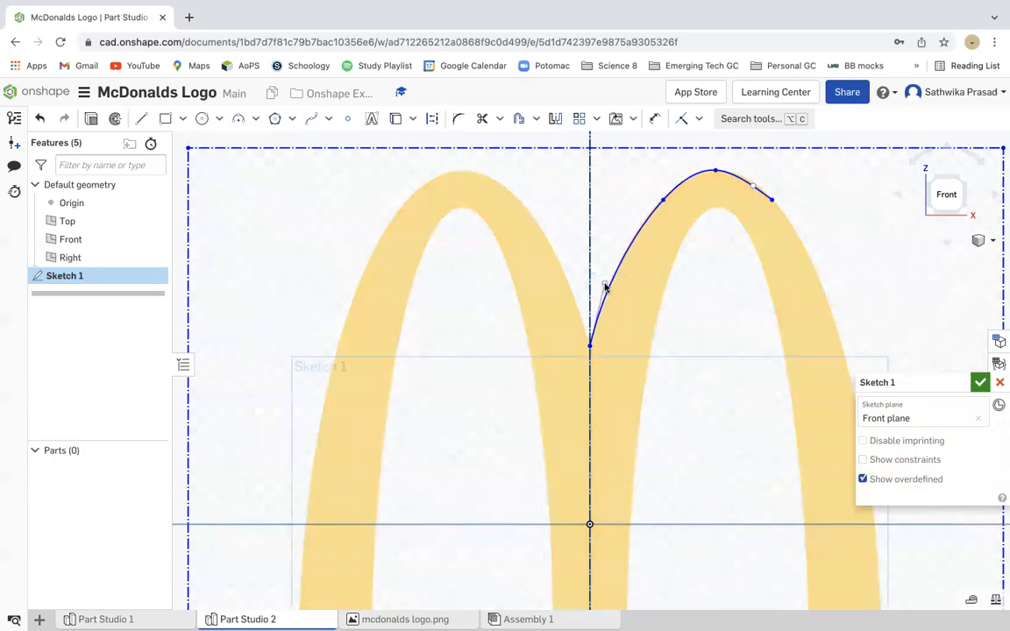
left_click_drag(604, 283, 606, 285)
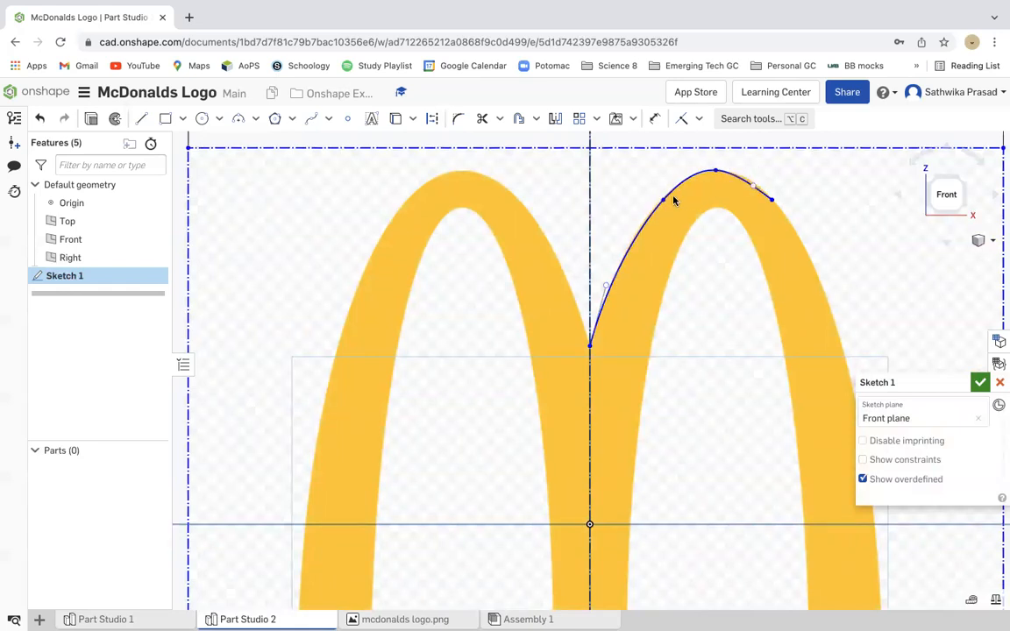
left_click_drag(662, 199, 664, 198)
left_click_drag(755, 186, 763, 188)
left_click(716, 170)
left_click_drag(716, 167, 721, 172)
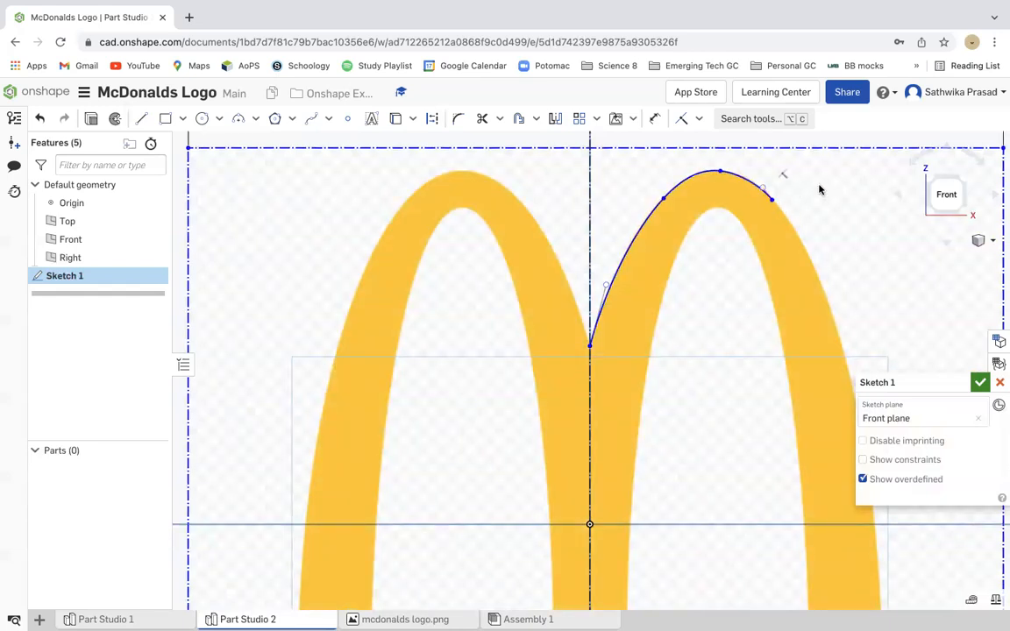
- Move the sketch dialog clear of the logo and draw a two-point spline from the first spline's end down the right leg's outer edge
scroll(820, 189, "down", 3)
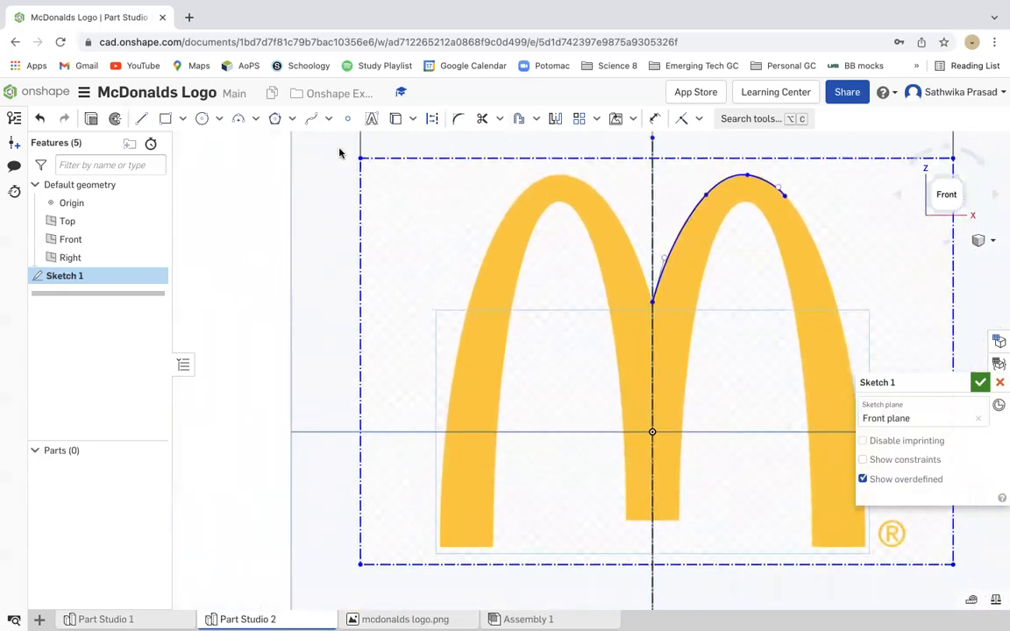
left_click(311, 123)
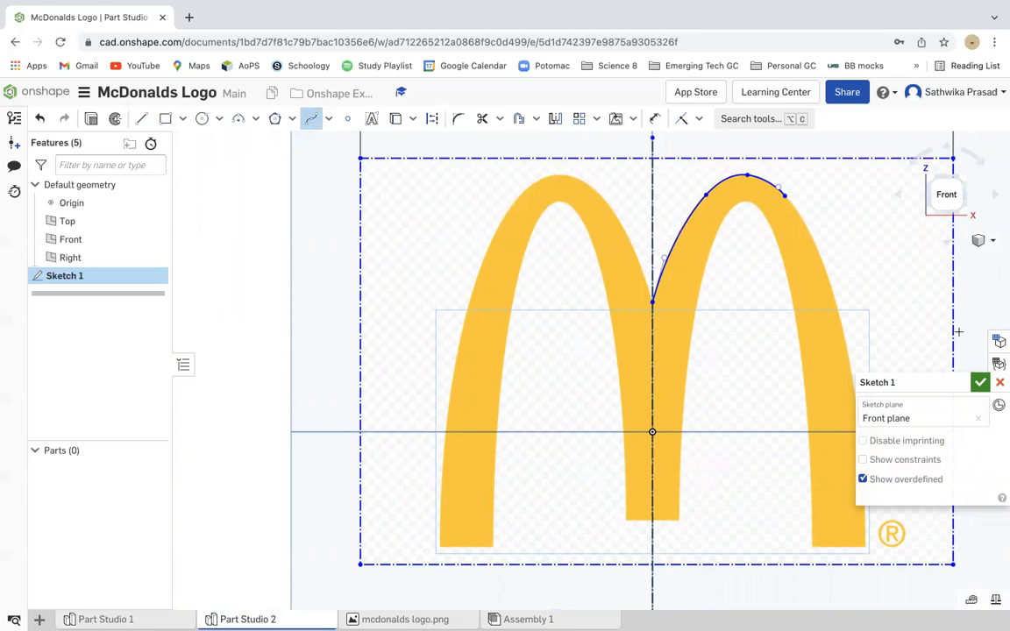
mouse_move(892, 379)
left_mouse_down()
mouse_move(884, 482)
mouse_move(555, 454)
mouse_move(341, 392)
mouse_move(284, 390)
mouse_move(256, 189)
left_mouse_up()
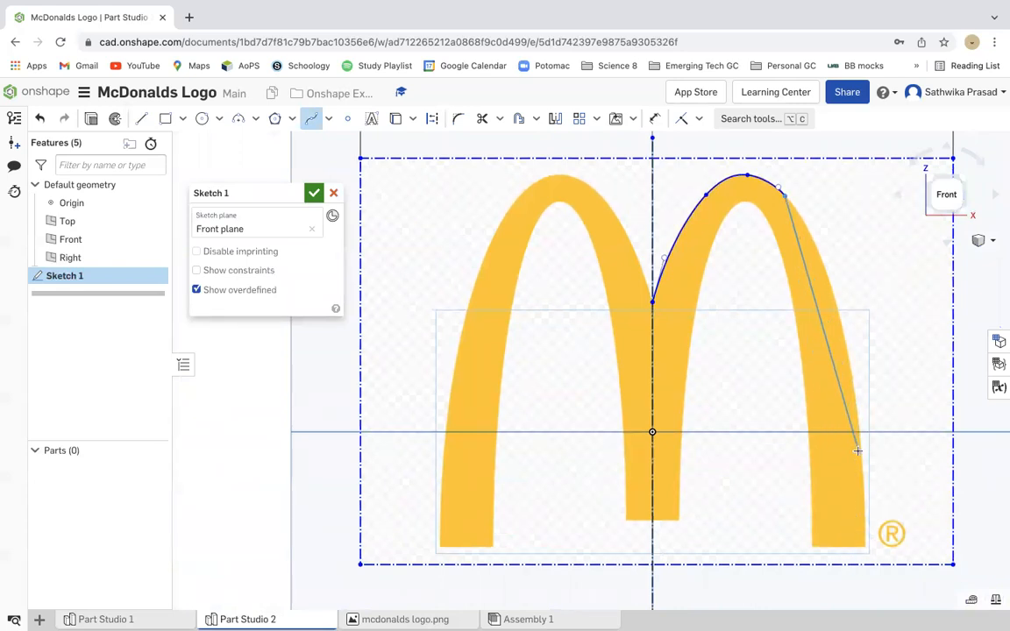
left_click(860, 452)
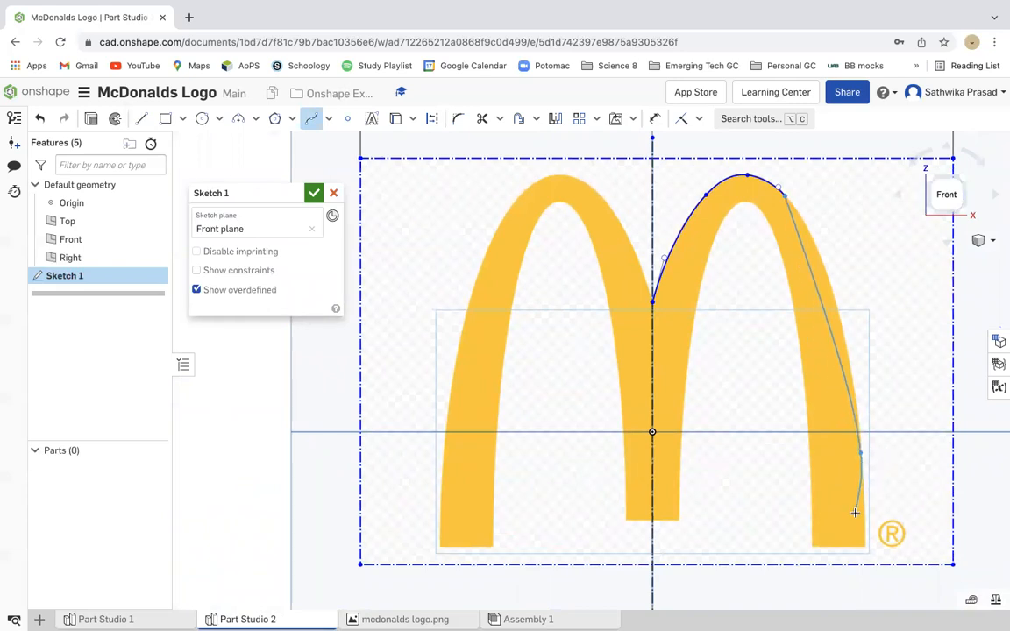
key("Escape")
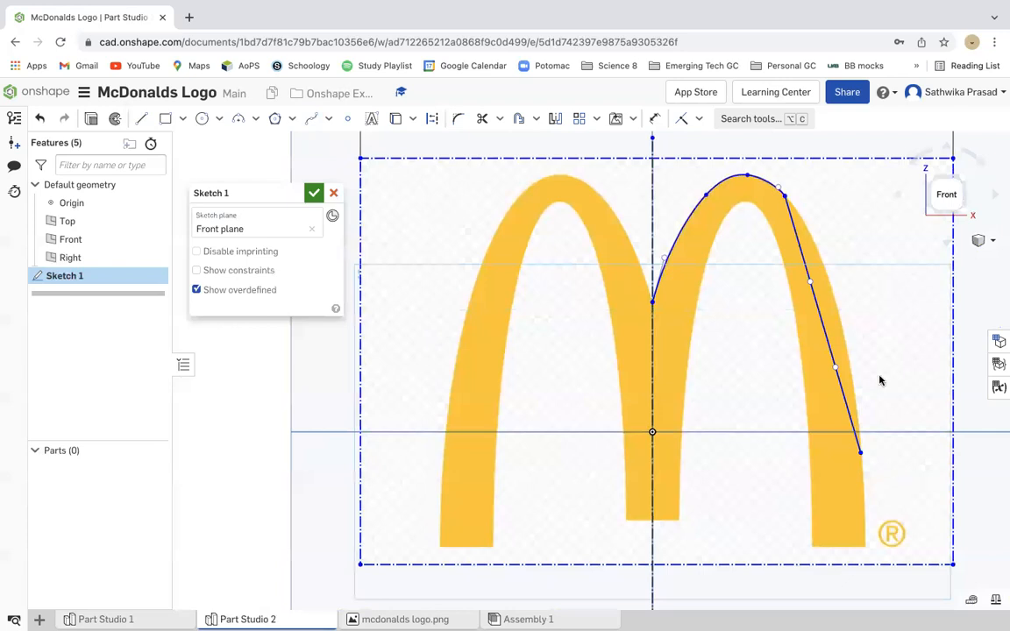
- Bend the second spline with its handles and reposition its lower endpoint to match the right leg's outer edge
scroll(786, 200, "up", 2)
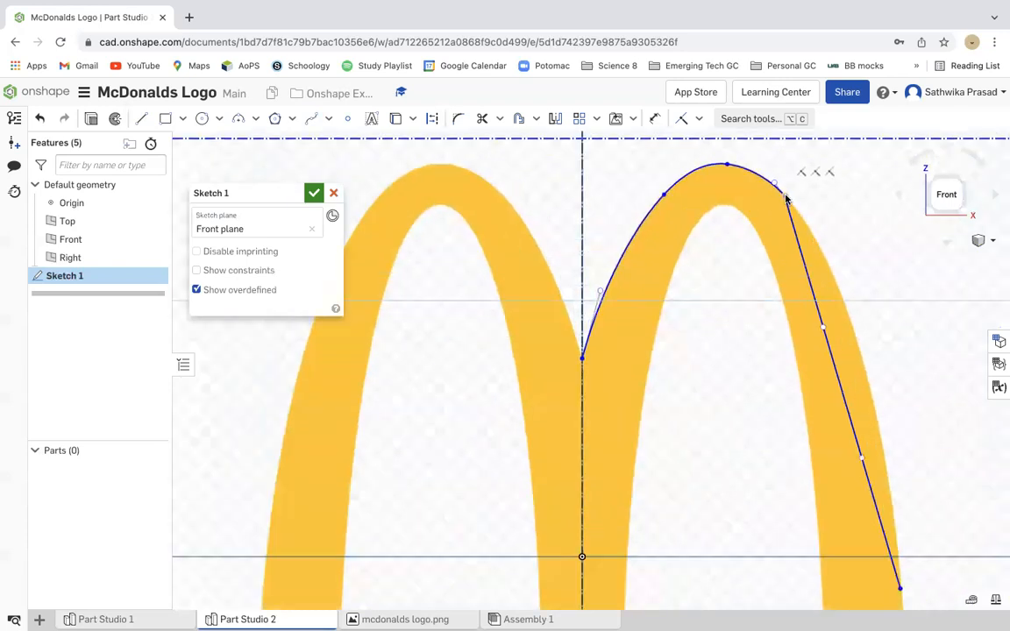
scroll(787, 200, "up", 5)
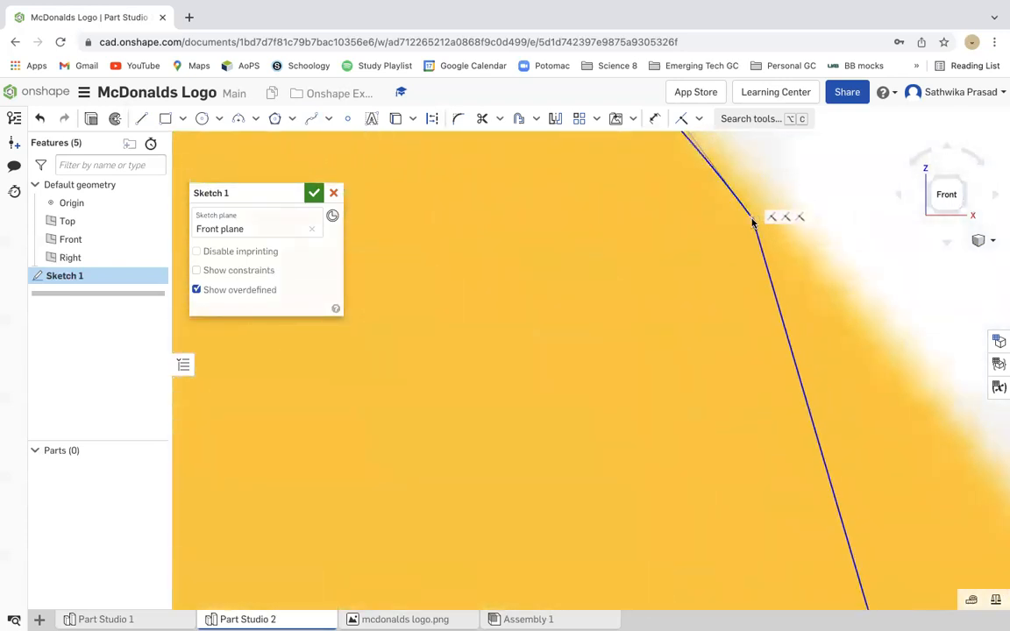
scroll(753, 223, "down", 3)
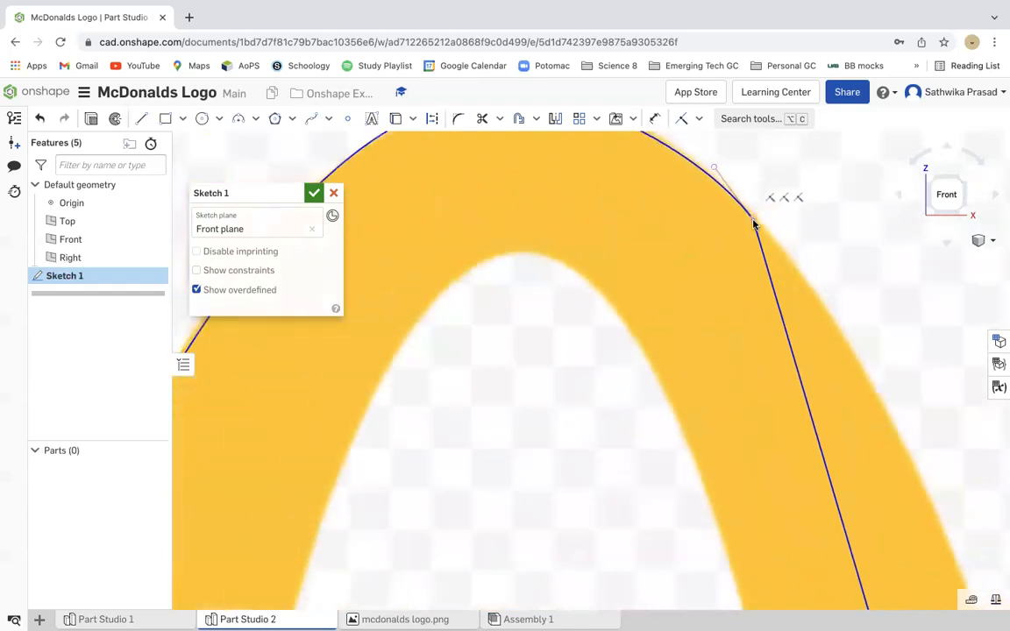
scroll(752, 224, "down", 3)
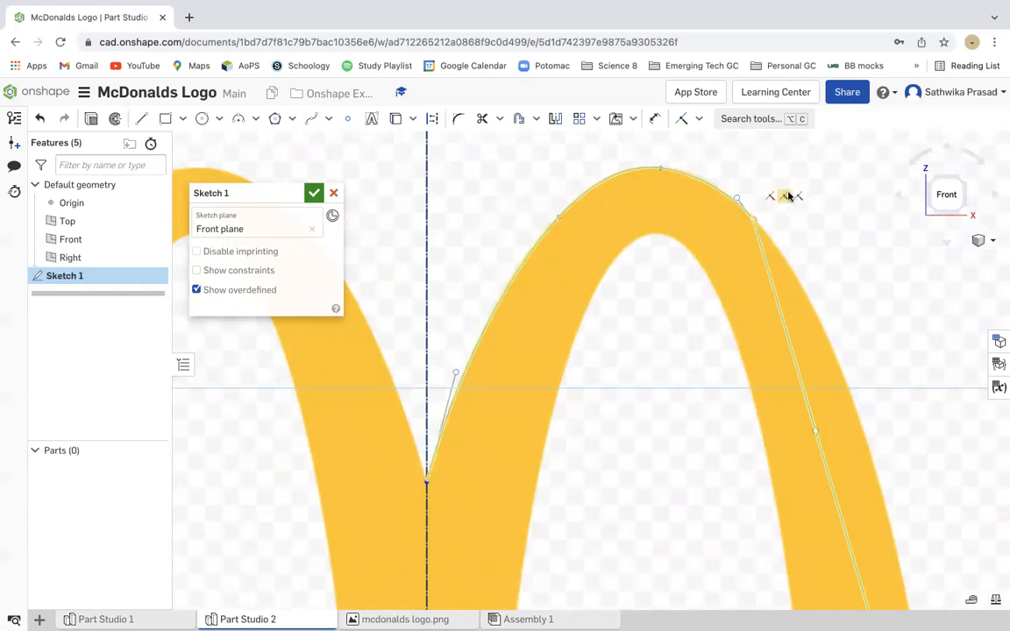
scroll(789, 244, "down", 3)
scroll(789, 243, "down", 3)
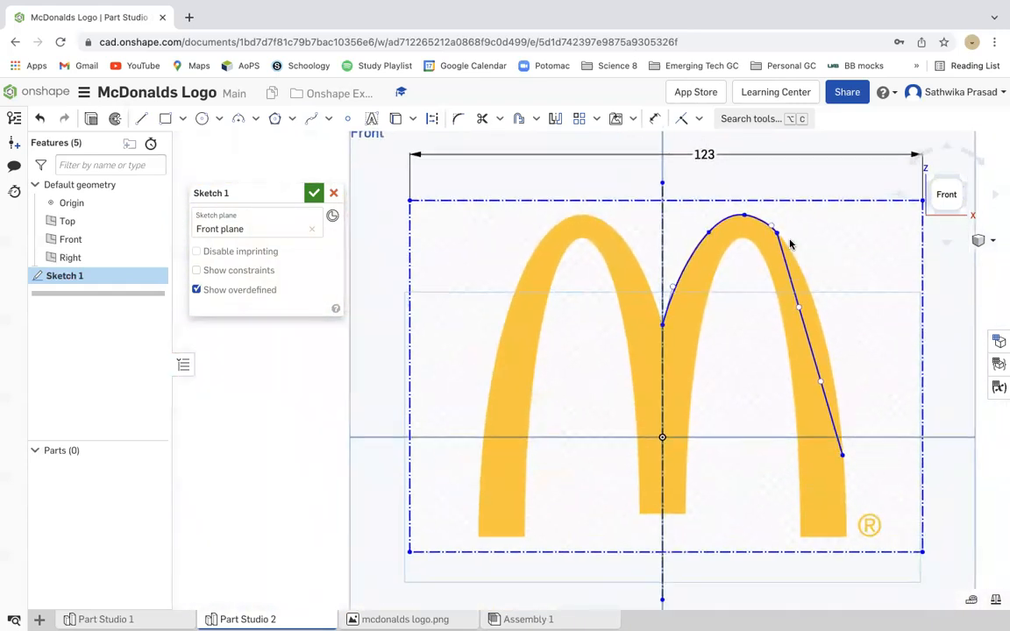
left_click_drag(801, 320, 835, 309)
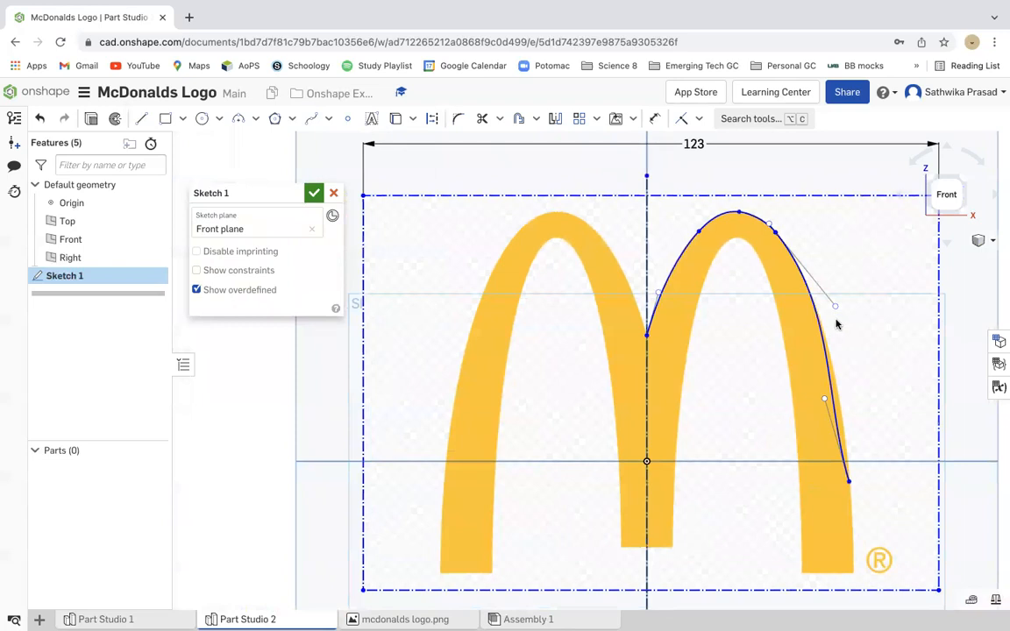
left_click_drag(824, 404, 839, 409)
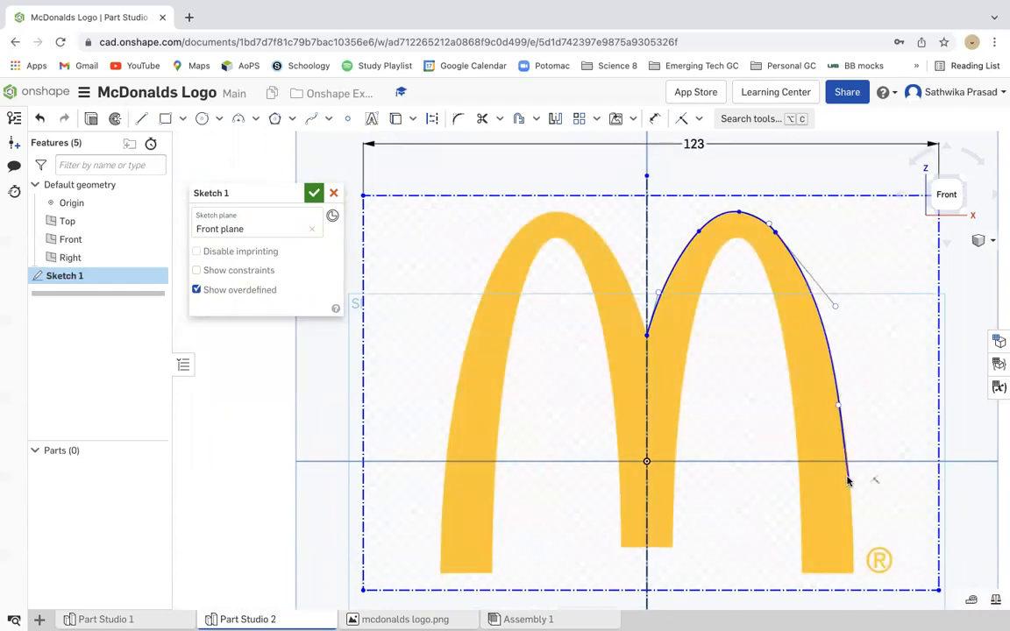
left_click_drag(838, 408, 839, 410)
left_click_drag(848, 482, 850, 486)
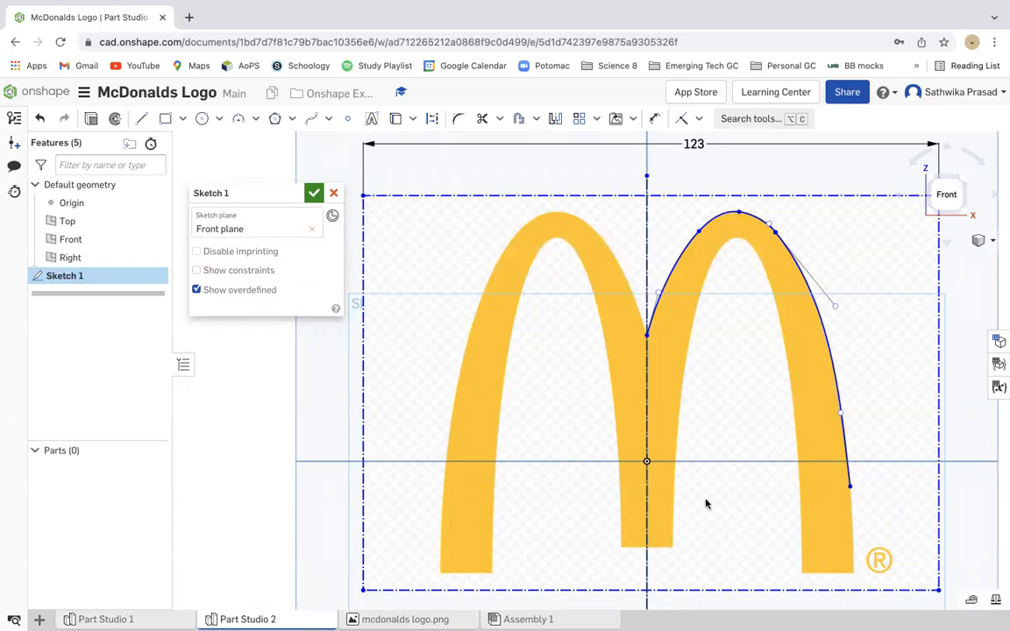
- Draw a two-point spline from the second spline's lower end to the right leg's bottom outer corner
left_click(311, 118)
left_click(849, 483)
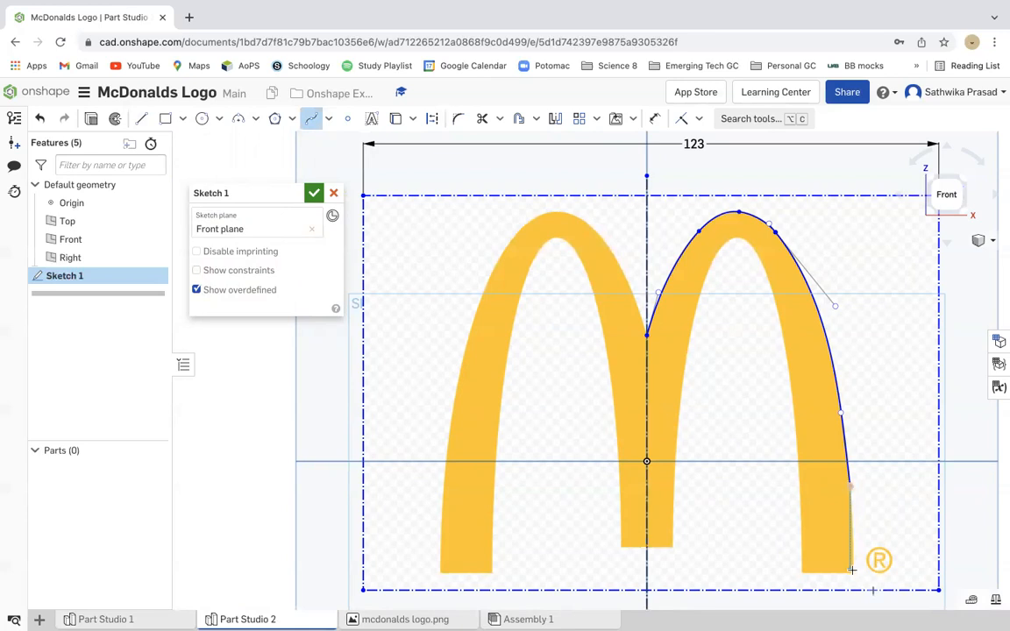
scroll(853, 571, "up", 6)
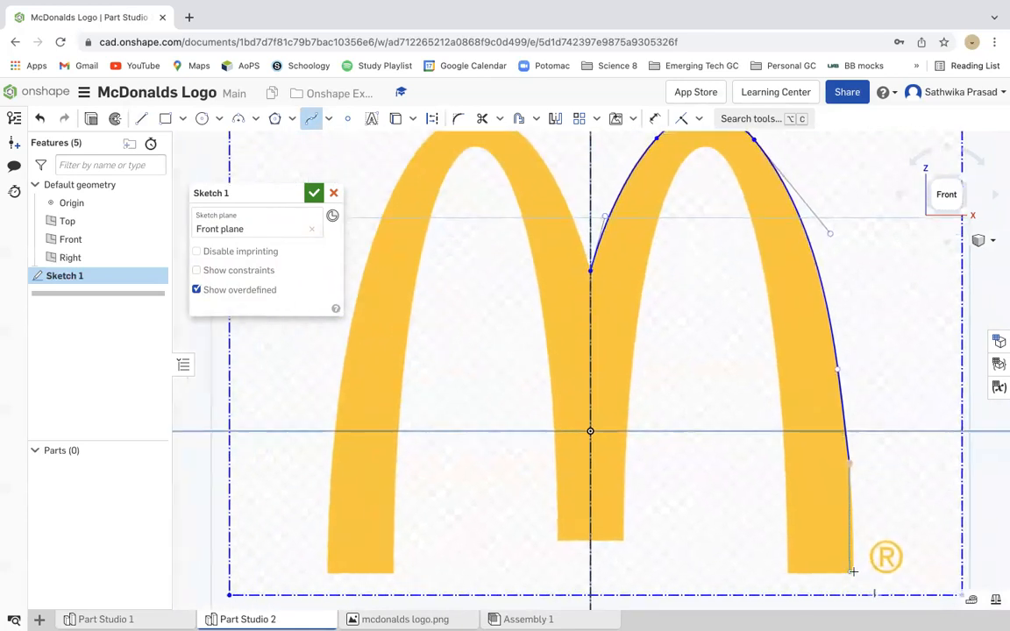
scroll(854, 571, "up", 3)
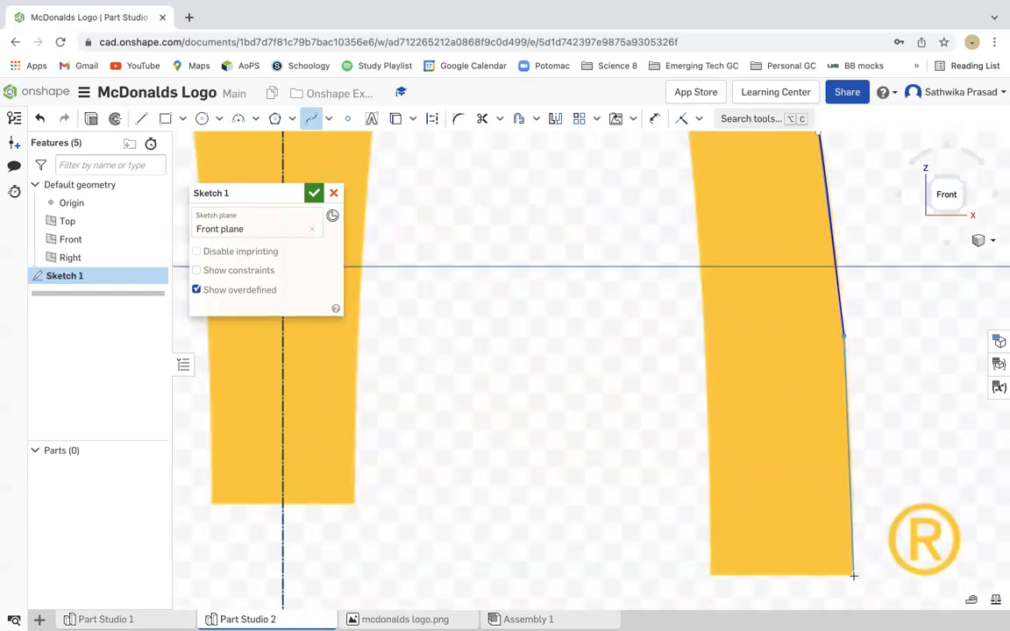
left_click(853, 575)
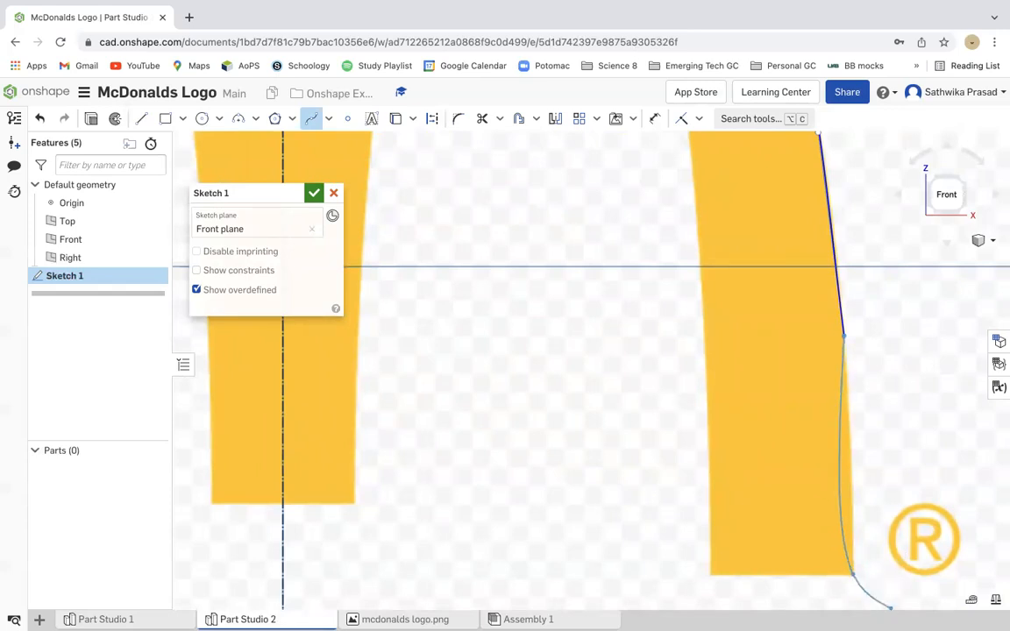
key("Escape")
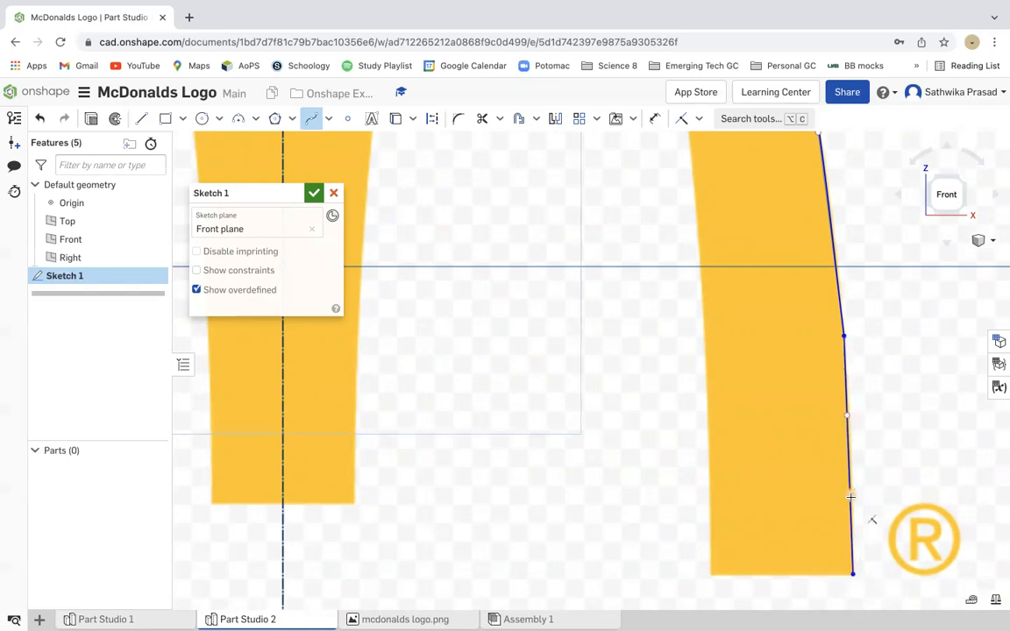
key("Escape")
- Adjust both handles of the lowest spline to curve it along the right leg's outer edge
left_click_drag(851, 497, 859, 497)
left_click_drag(847, 419, 852, 418)
scroll(893, 413, "down", 4)
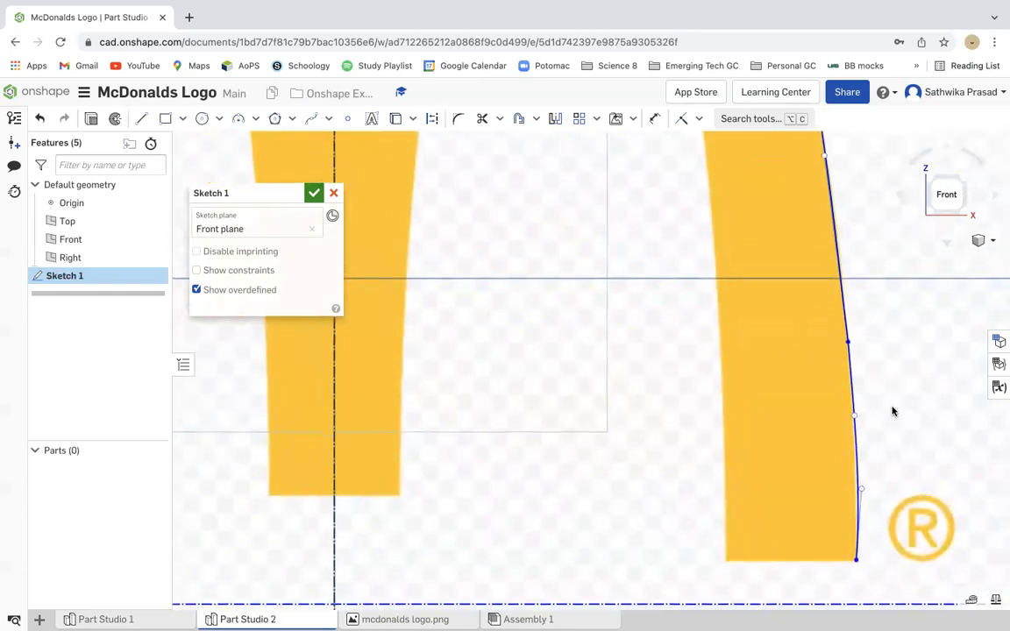
scroll(893, 412, "down", 3)
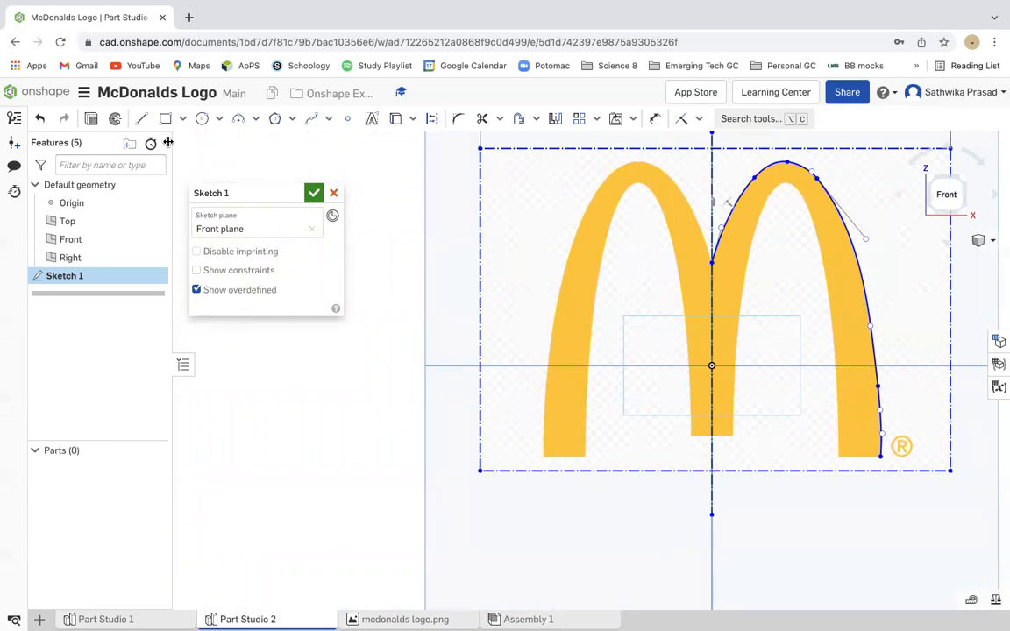
- Draw a horizontal line about 11.1 long across the right leg's bottom edge, joining the outer spline's lower end to the inner corner
left_click(141, 119)
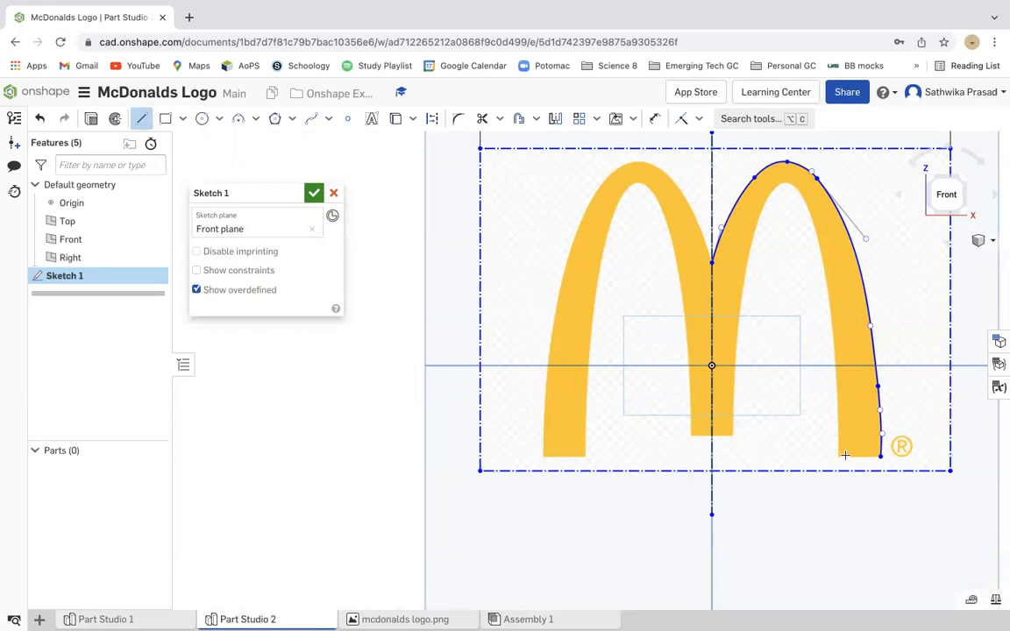
scroll(838, 455, "up", 10)
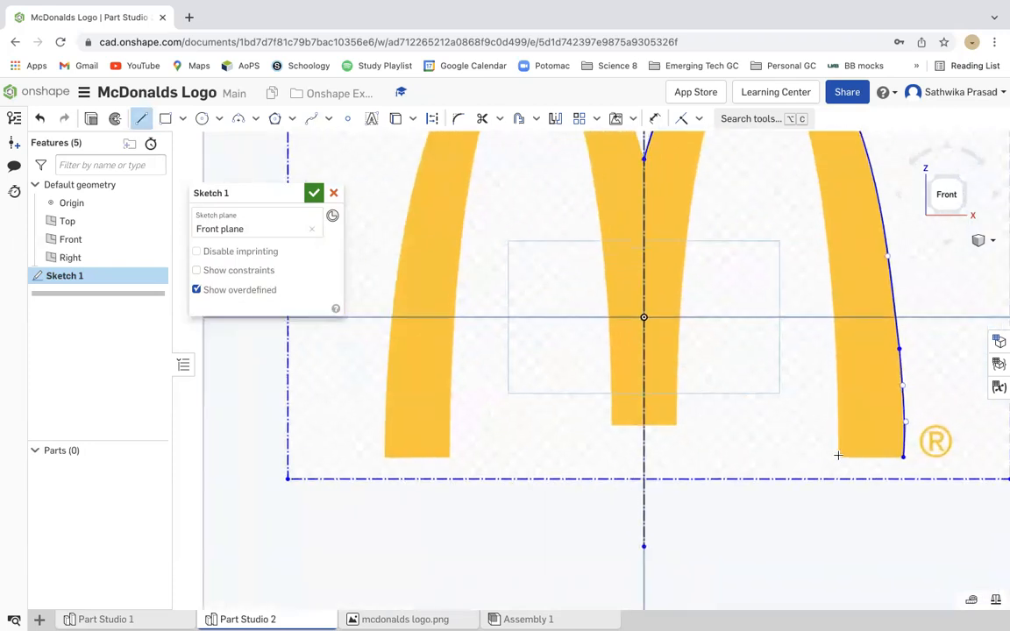
scroll(838, 450, "down", 5)
scroll(839, 450, "down", 2)
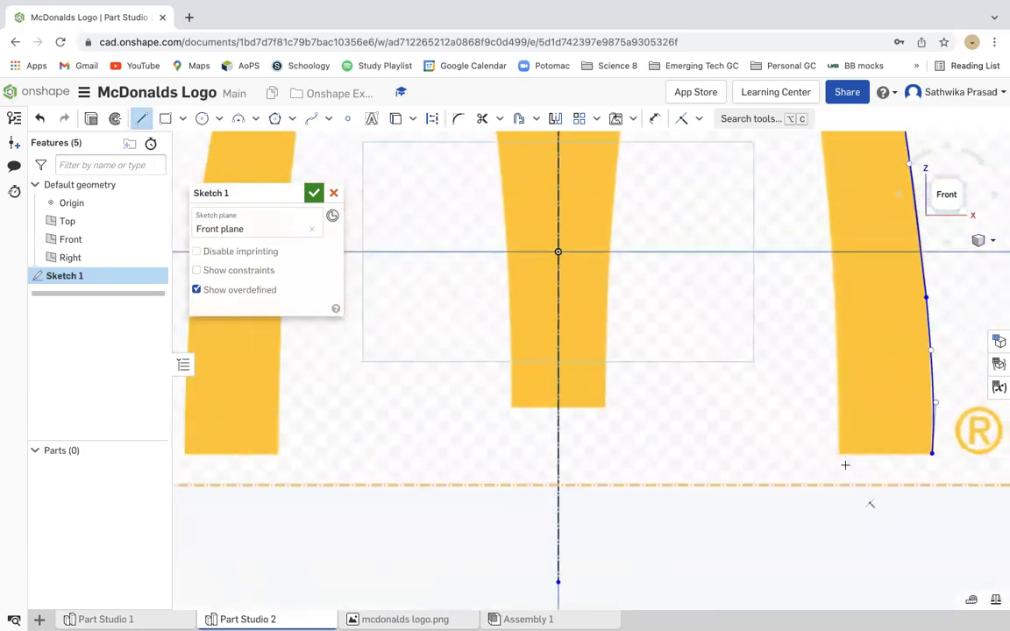
left_click(934, 453)
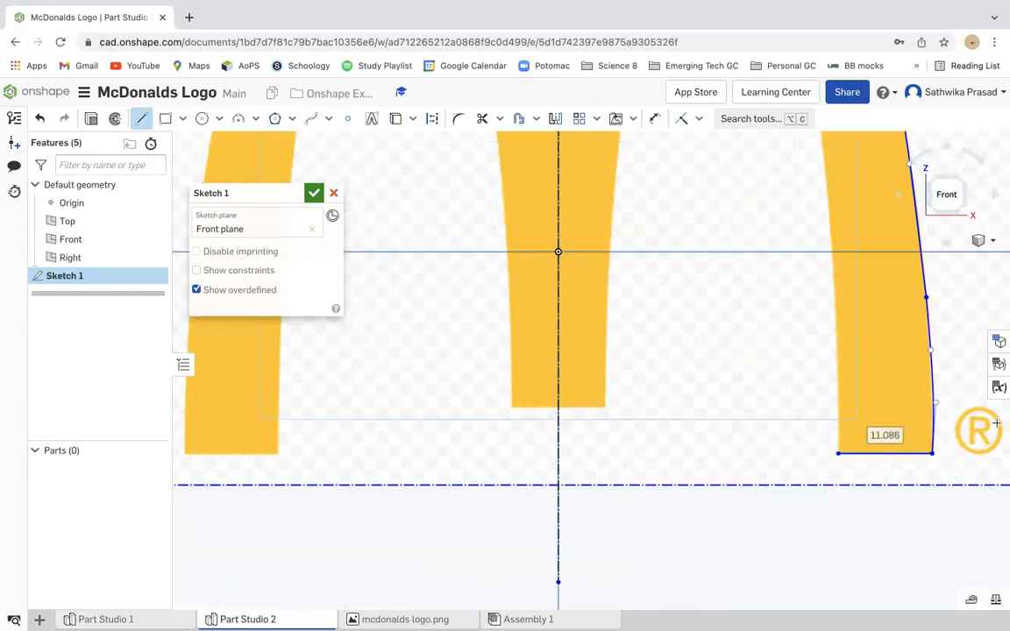
scroll(903, 368, "down", 10)
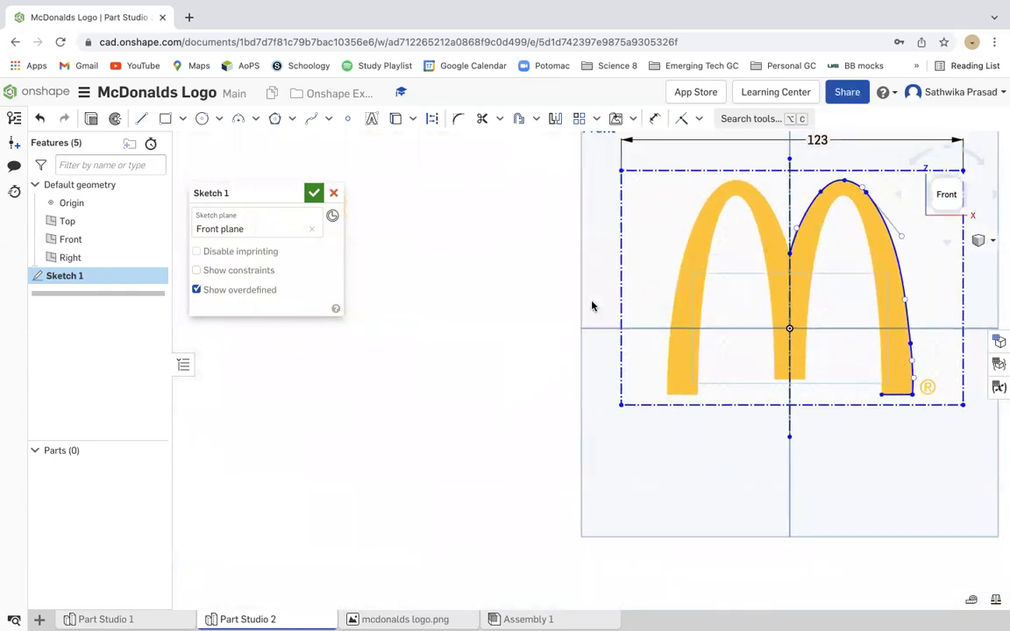
- Draw a spline from the right leg's bottom inner corner up its inner edge and over the top of the arch opening
left_click(141, 119)
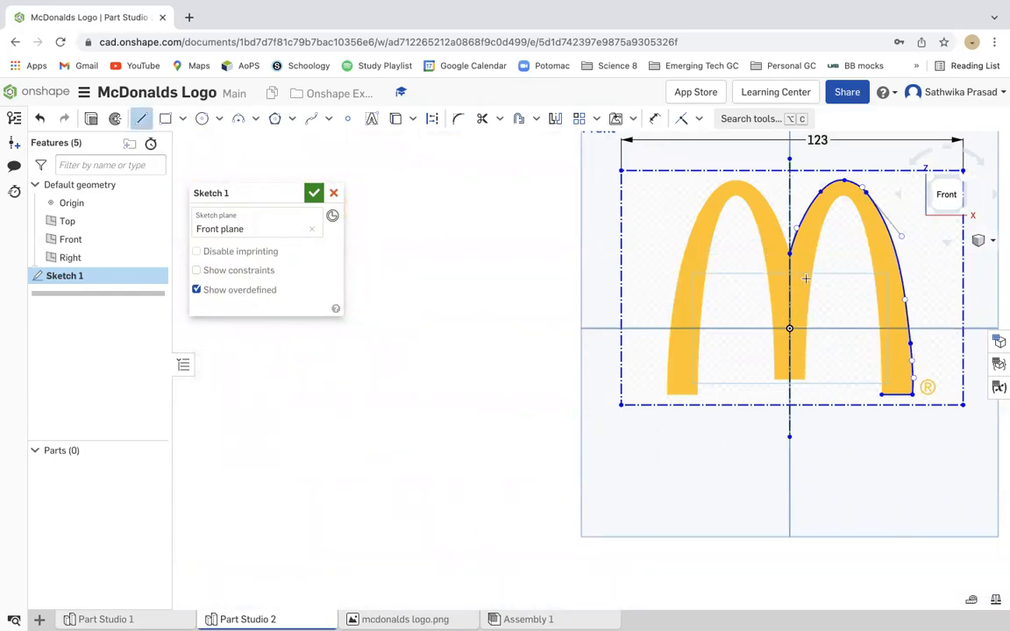
key("Escape")
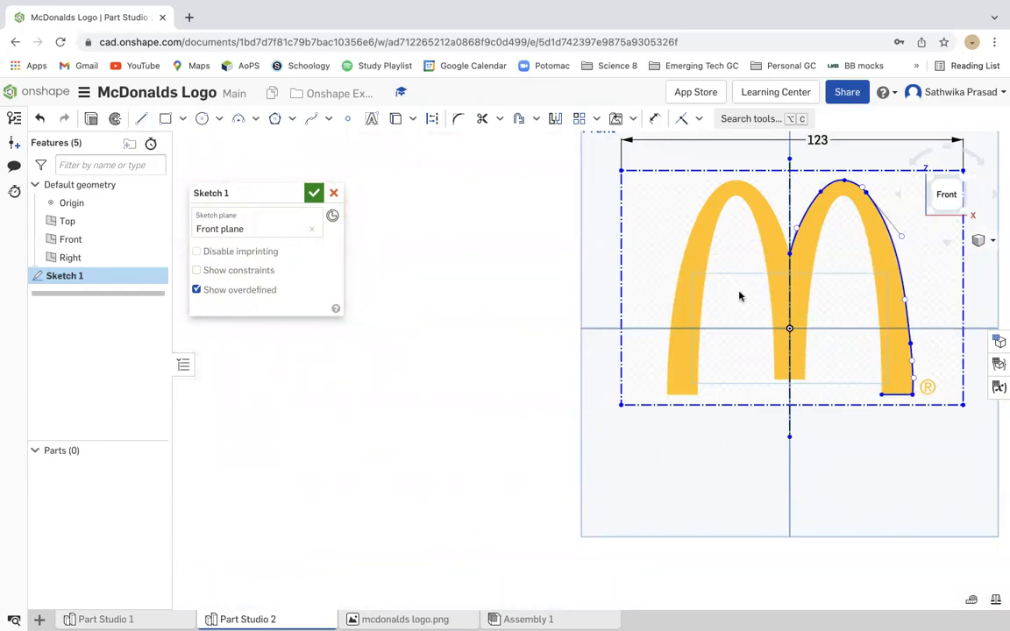
left_click(312, 118)
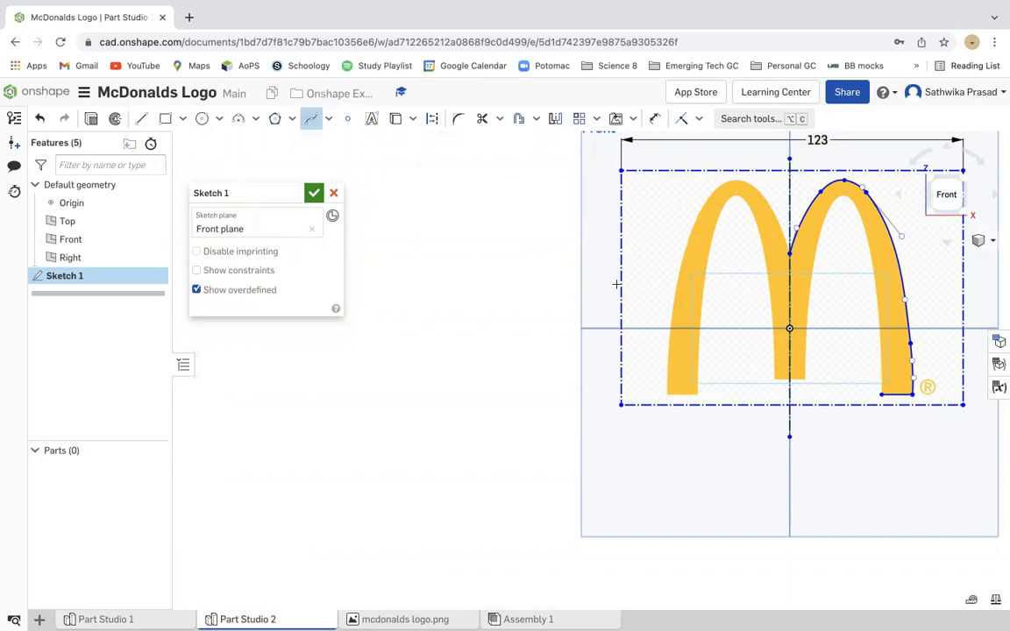
left_click(880, 393)
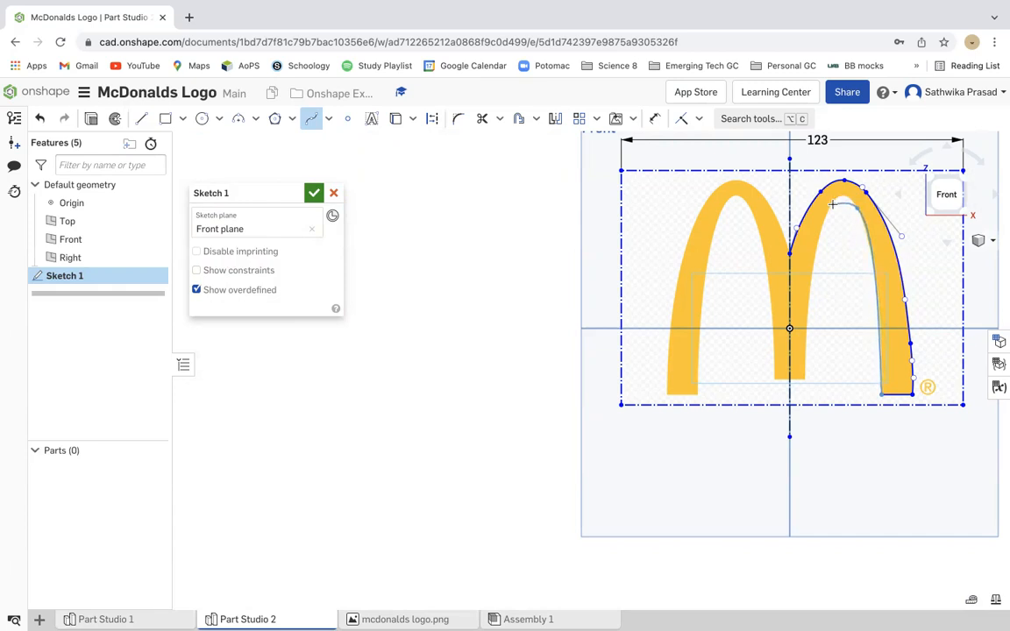
left_click(832, 204)
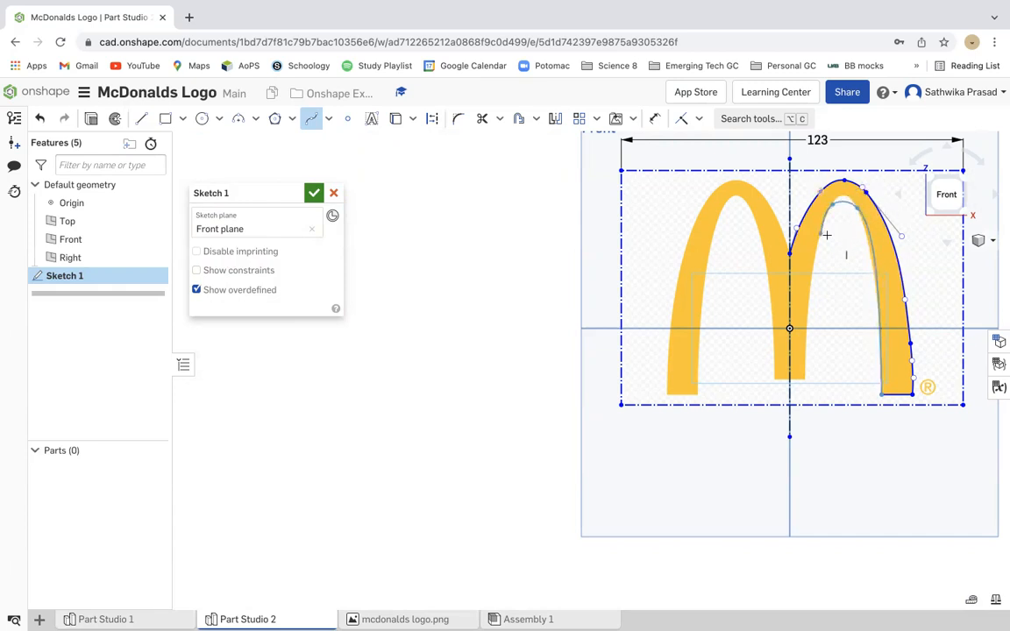
scroll(844, 219, "up", 6)
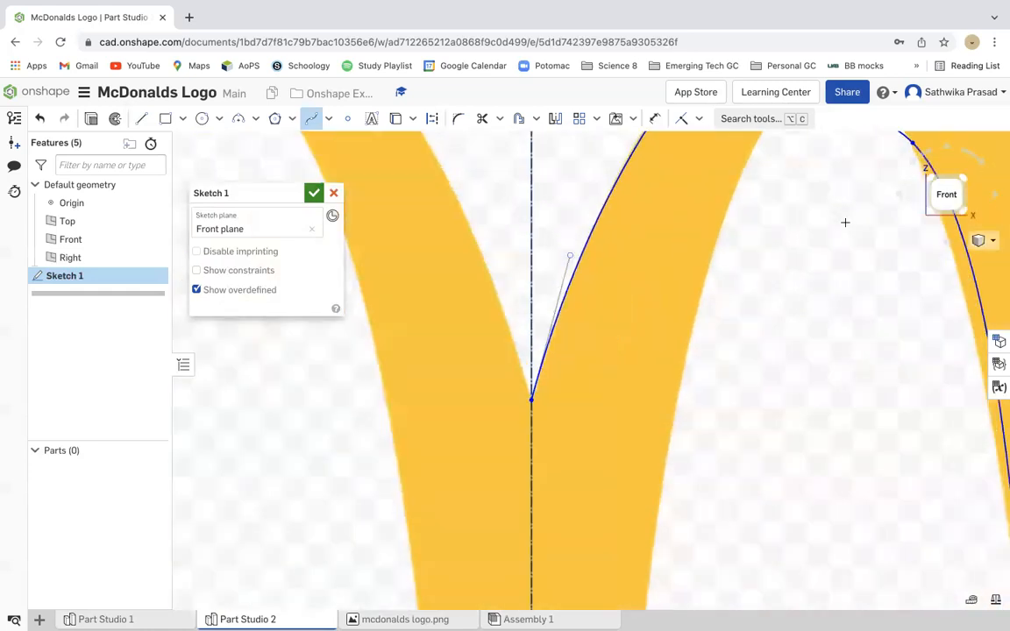
scroll(835, 191, "down", 8)
key("Escape")
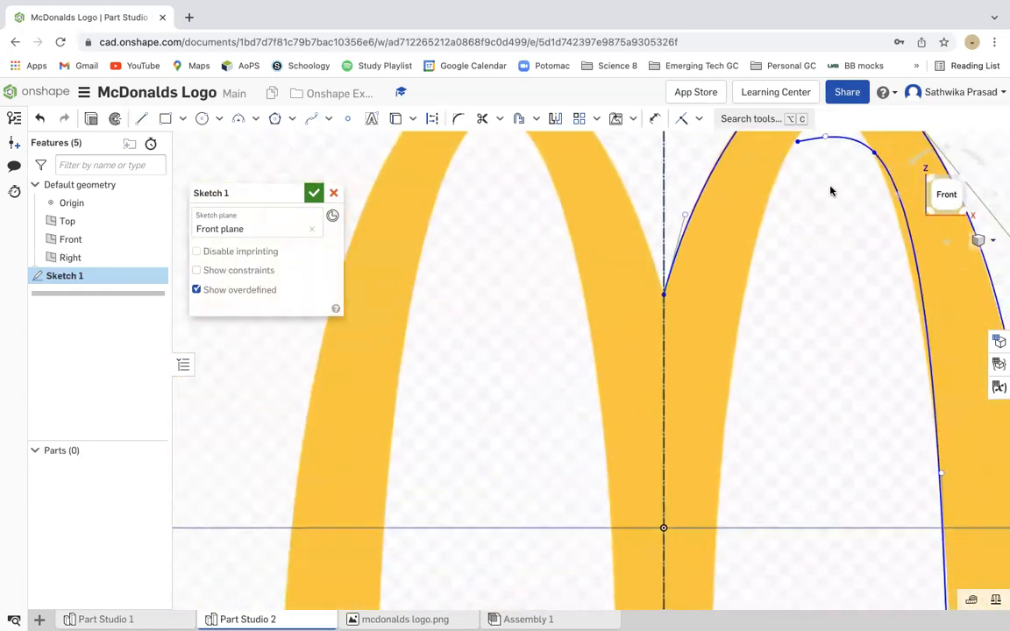
- Draw a two-point spline from the inner spline's upper end down to the middle leg's right edge
left_click(311, 121)
key("Escape")
scroll(786, 231, "down", 5)
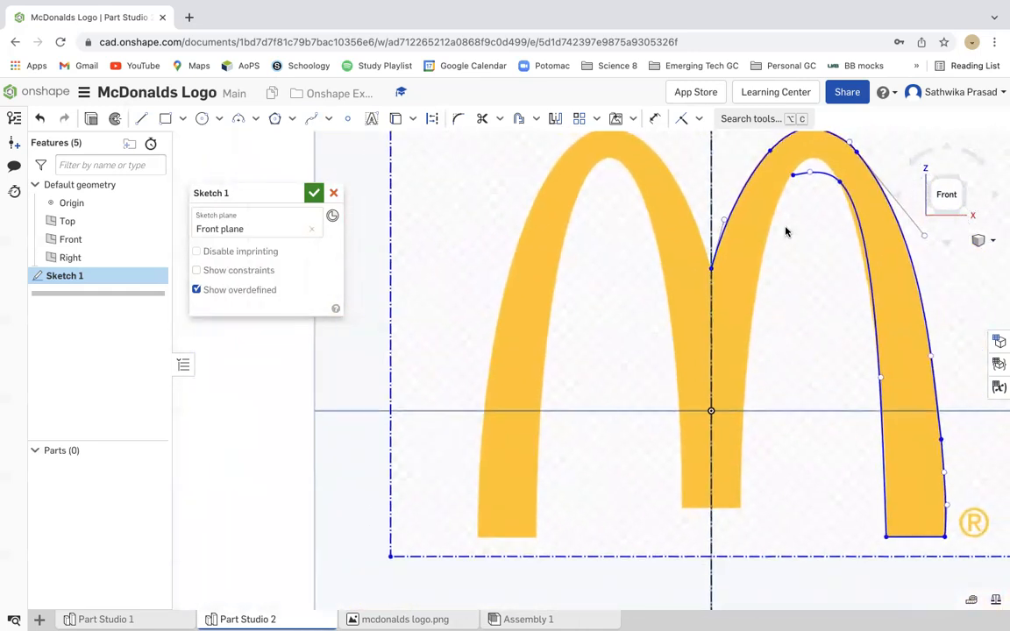
left_click(312, 118)
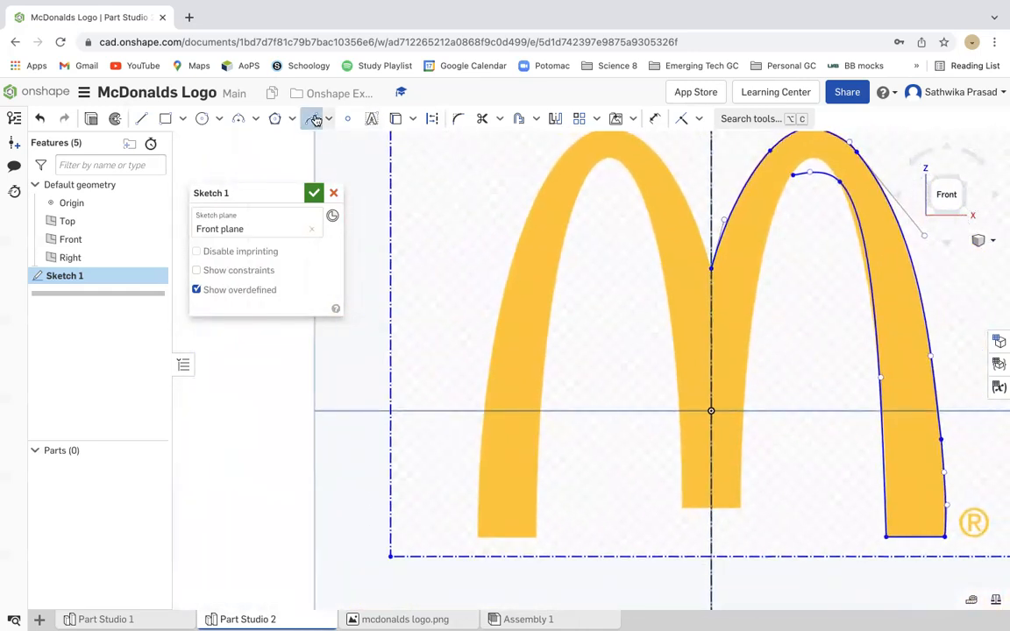
left_click(793, 175)
left_click(753, 313)
key("Escape")
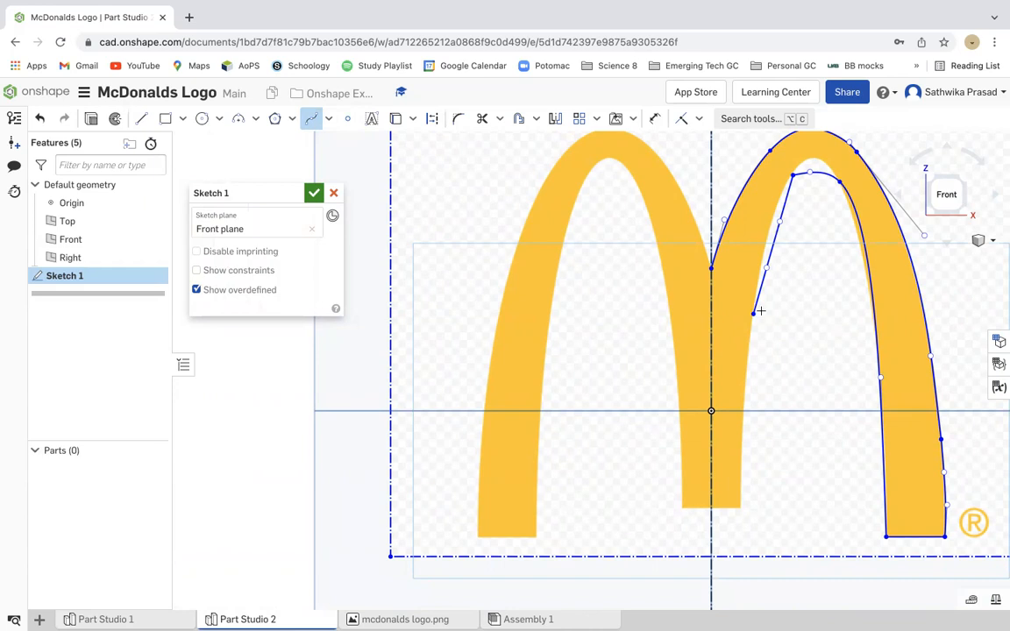
key("Escape")
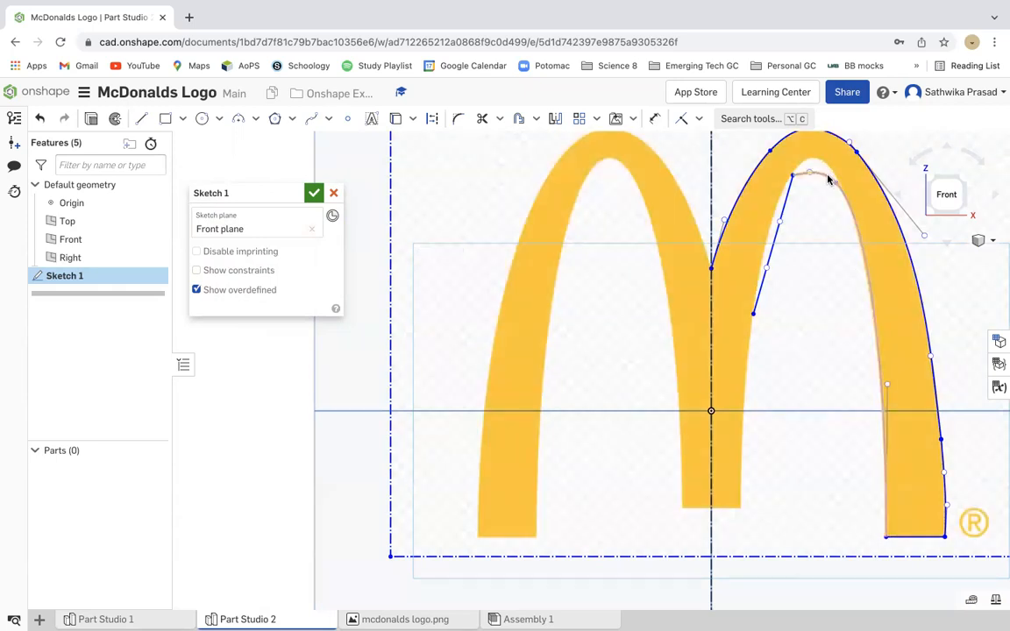
- Reshape both inner splines with their points and handles so they follow the inner edge of the right arch
mouse_move(835, 182)
left_mouse_down()
mouse_move(825, 164)
mouse_move(801, 161)
mouse_move(790, 180)
left_mouse_up()
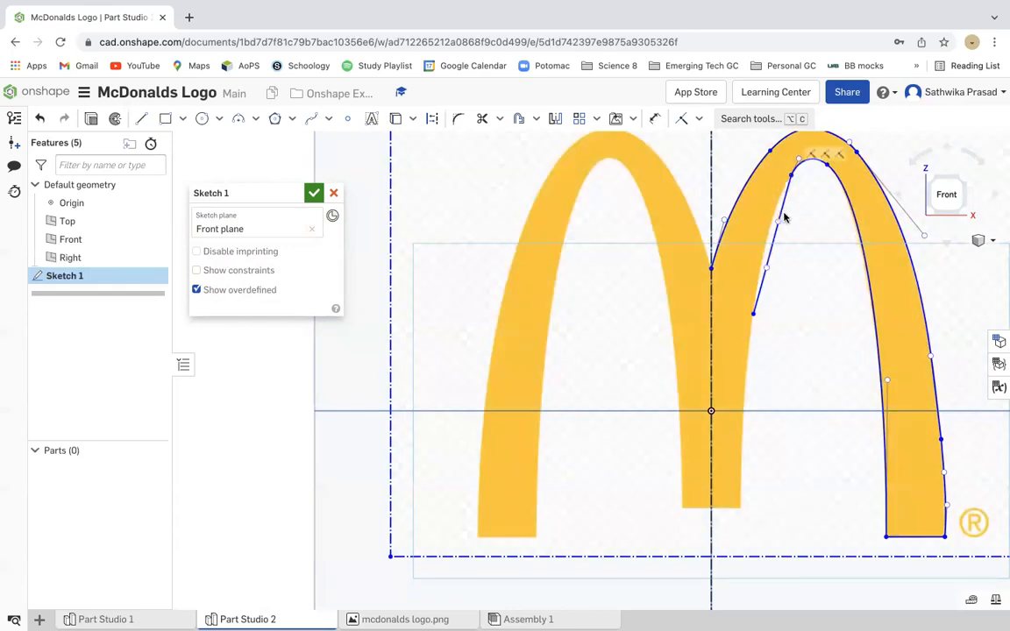
left_click_drag(776, 226, 763, 229)
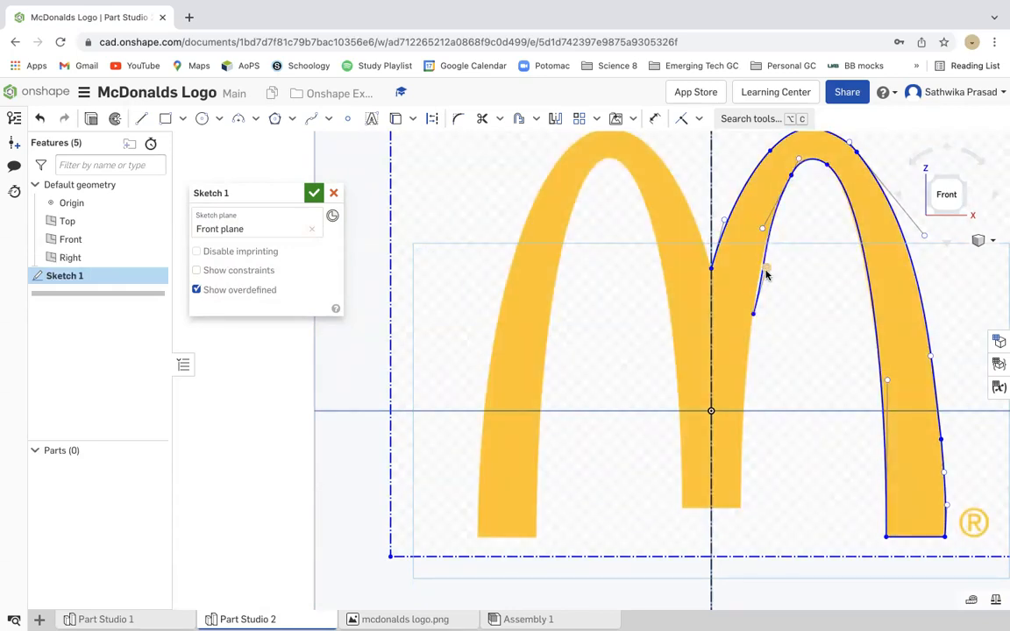
left_click_drag(765, 273, 761, 274)
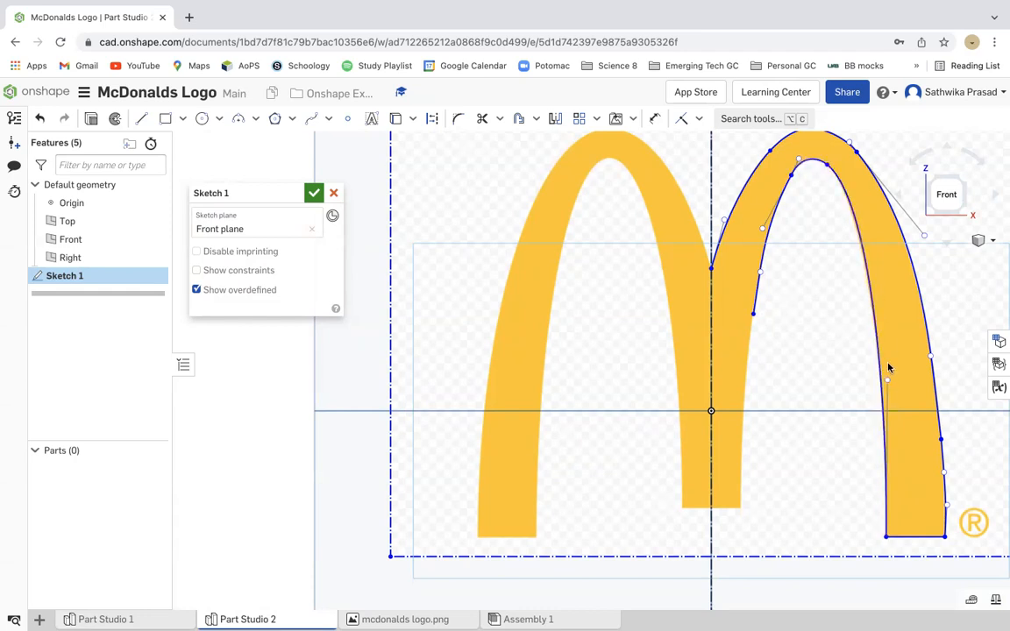
left_click_drag(887, 383, 886, 383)
- Draw a two-point spline from the inner outline's open end down to the middle leg's bottom right corner
left_click(311, 118)
left_click(754, 313)
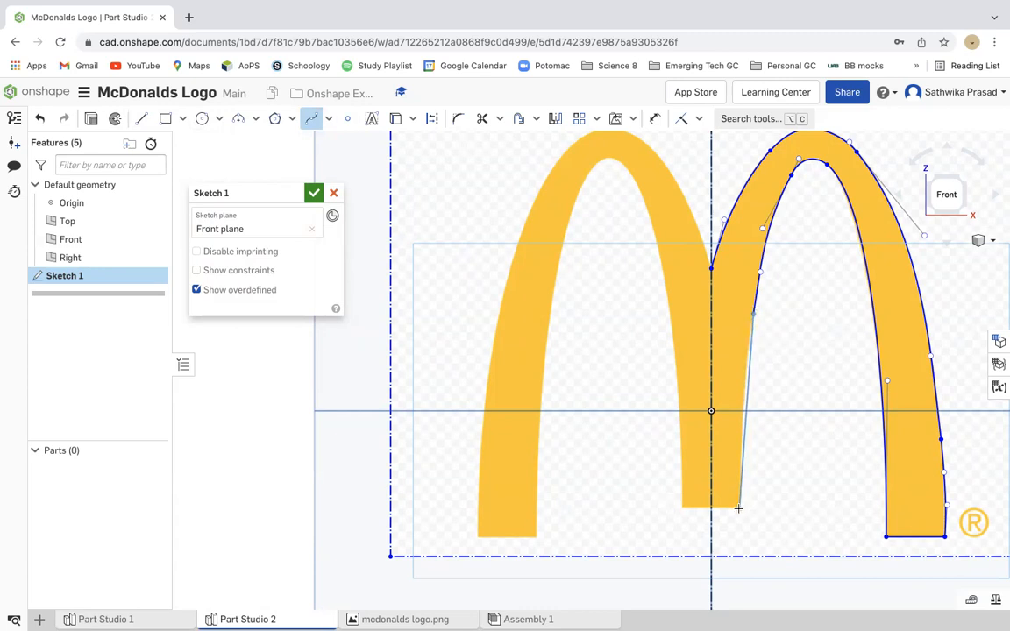
scroll(739, 507, "up", 4)
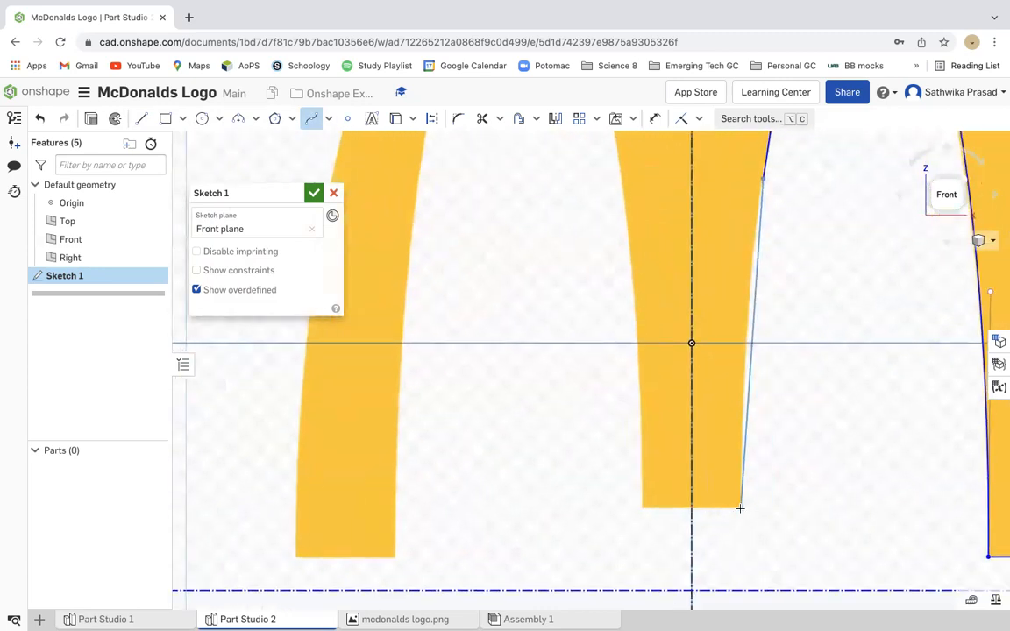
left_click(740, 508)
key("Escape")
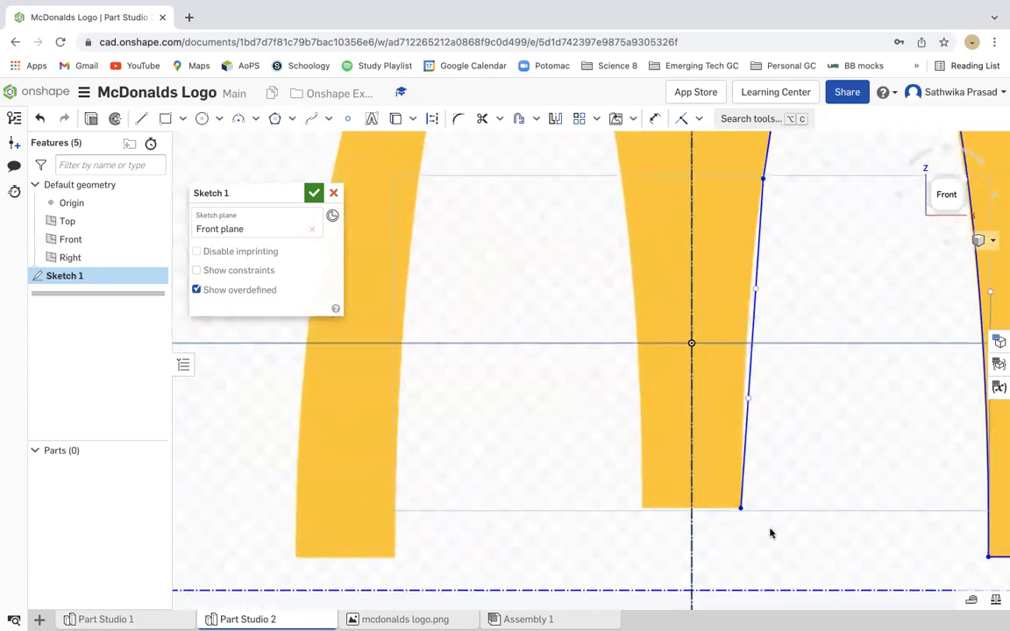
- Adjust both handles of the middle leg's spline to curve it along the leg's right edge
left_click_drag(747, 402, 740, 402)
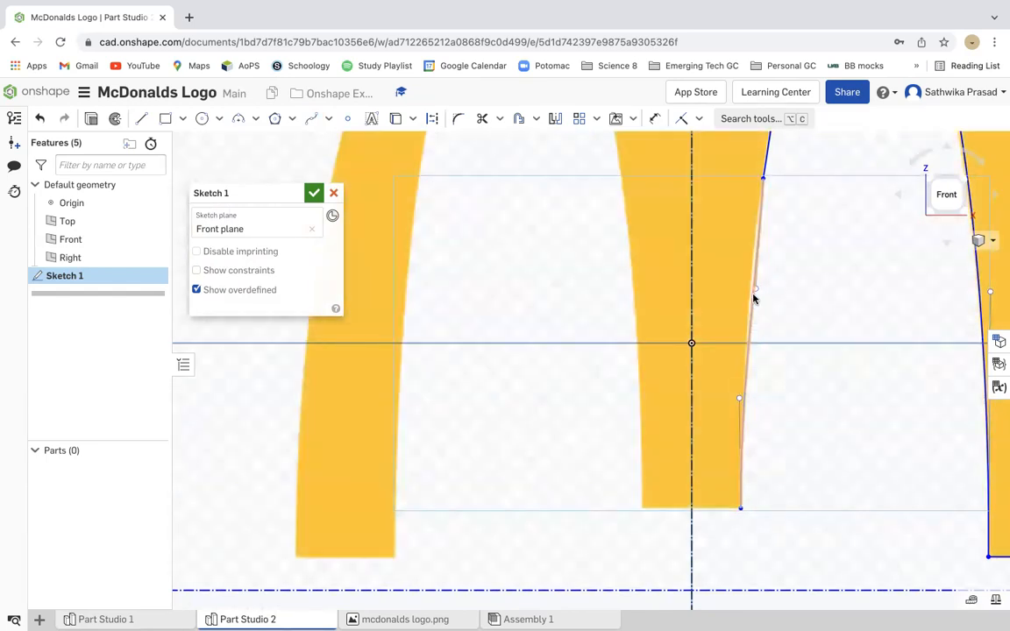
left_click_drag(755, 288, 750, 293)
scroll(785, 323, "down", 5)
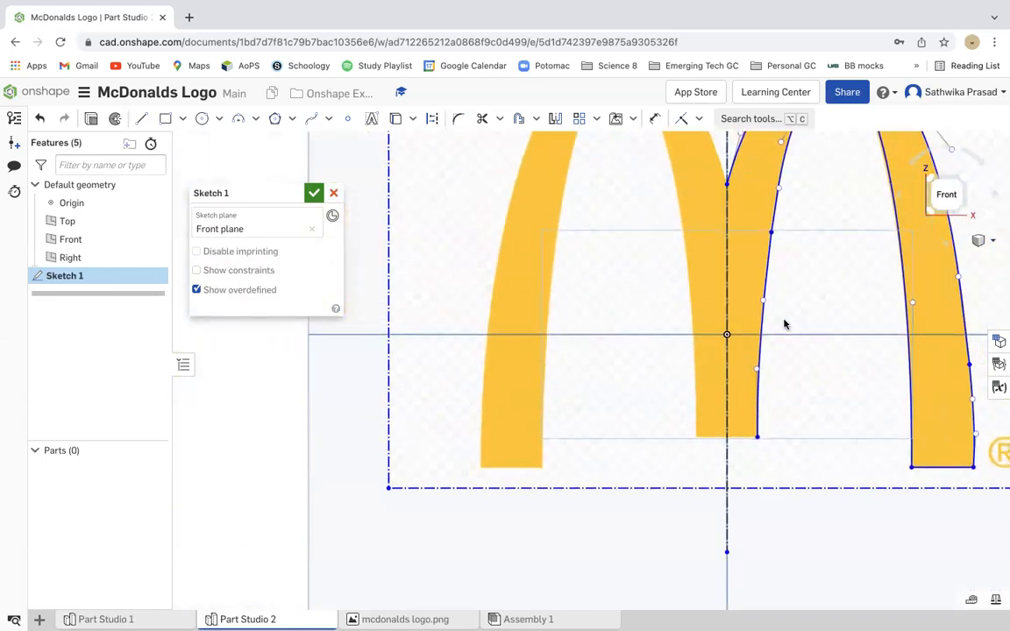
scroll(782, 331, "down", 1)
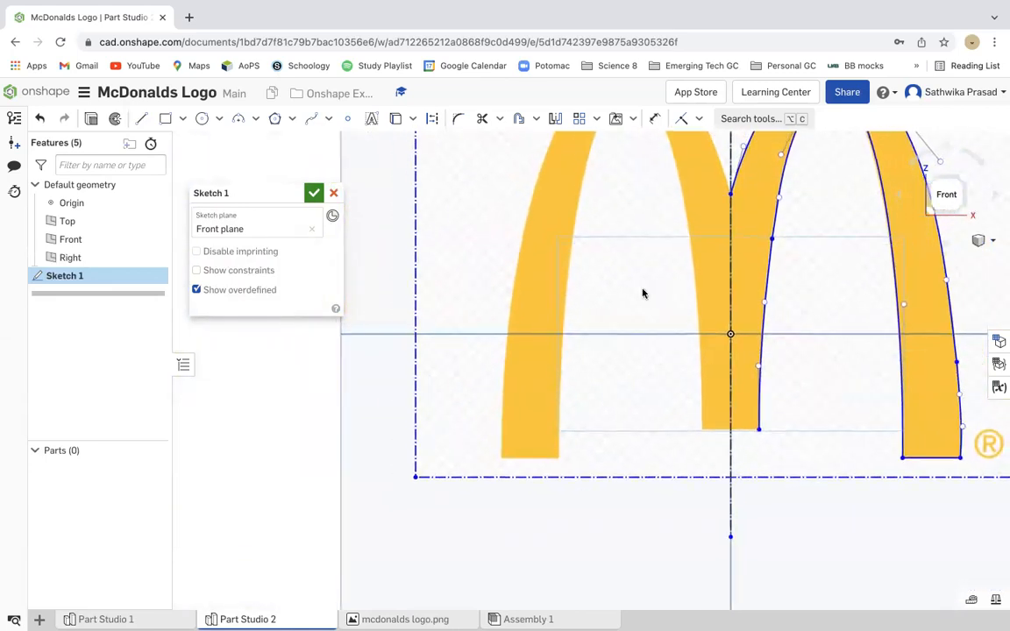
- Reposition the lower endpoint of the middle leg's spline onto the leg's bottom right corner
left_click(141, 118)
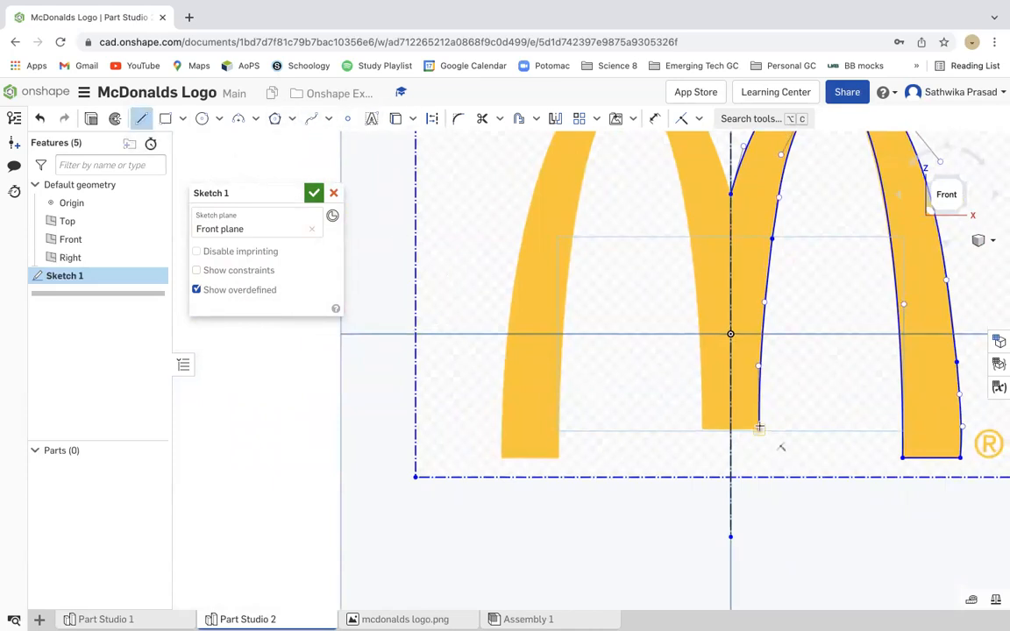
key("Escape")
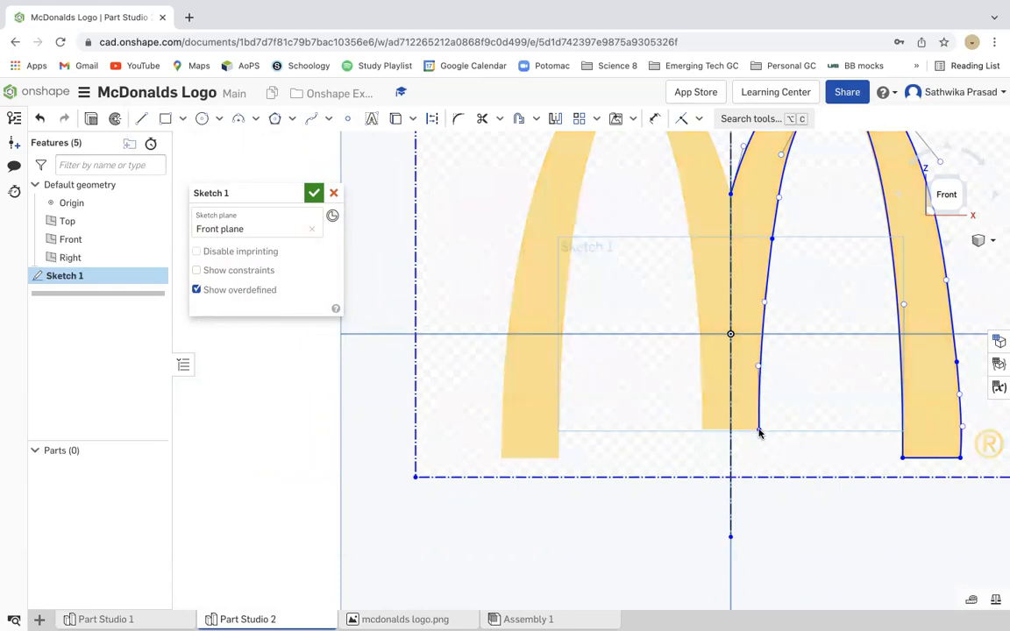
scroll(759, 430, "up", 10)
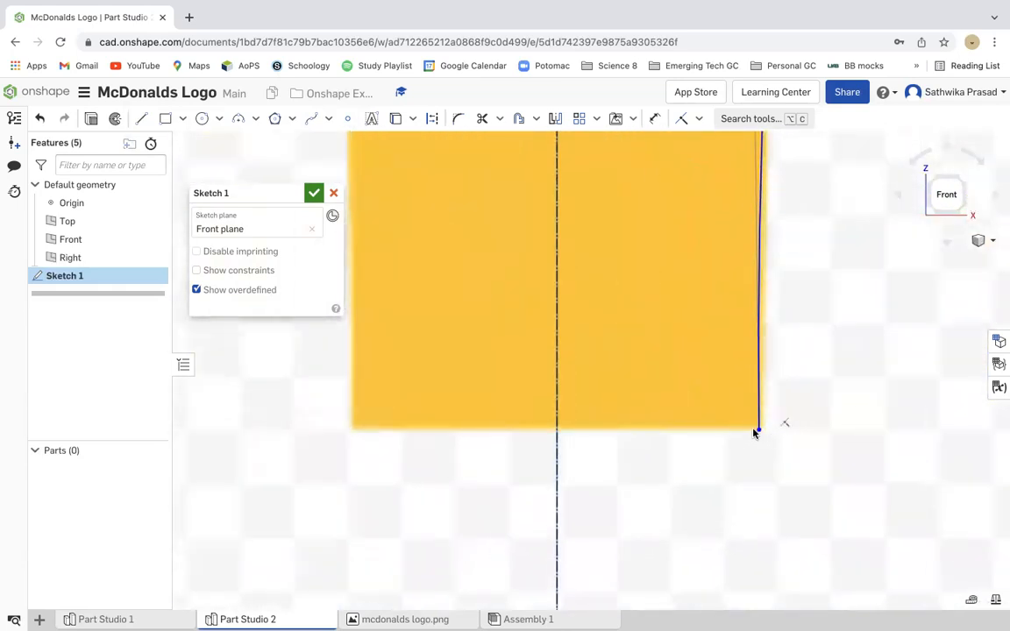
left_click_drag(760, 429, 761, 435)
scroll(774, 370, "down", 5)
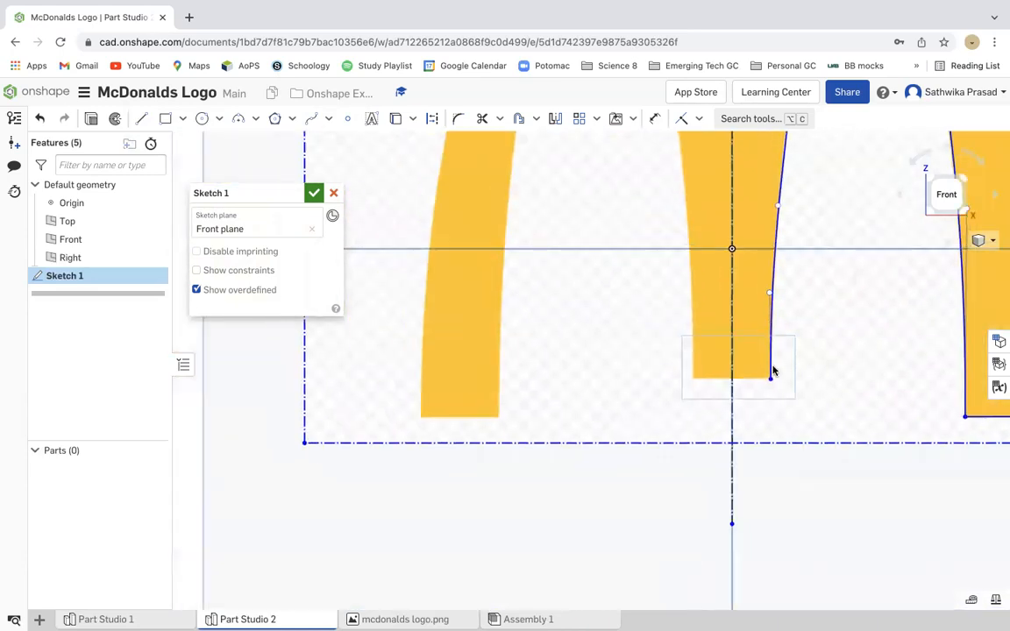
scroll(805, 292, "down", 2)
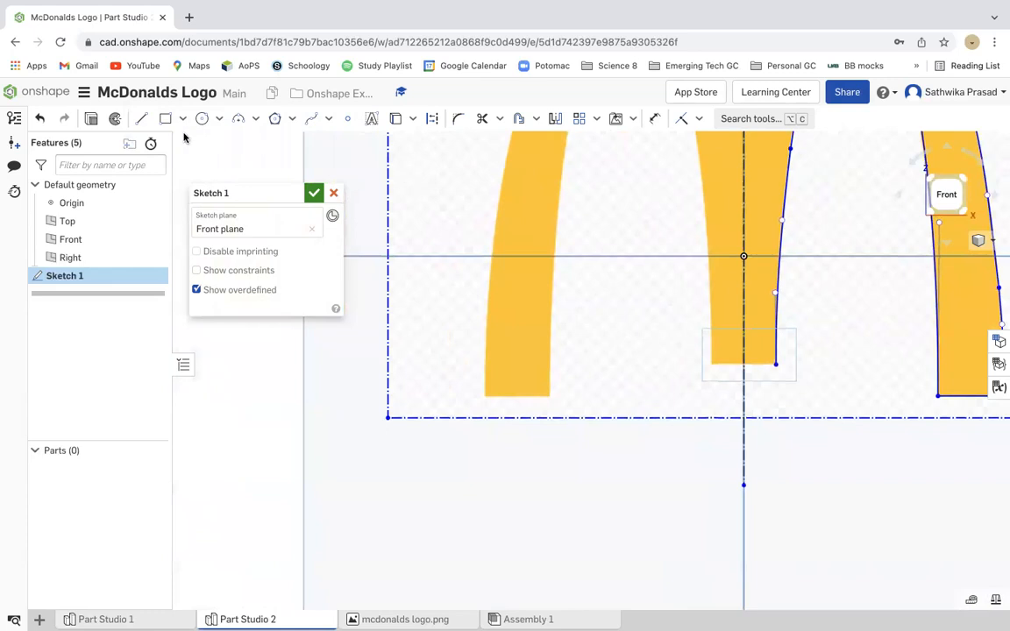
- Draw a horizontal line about 5.5 long along the middle leg's bottom edge from the centreline to the spline, and inspect their junction
left_click(141, 119)
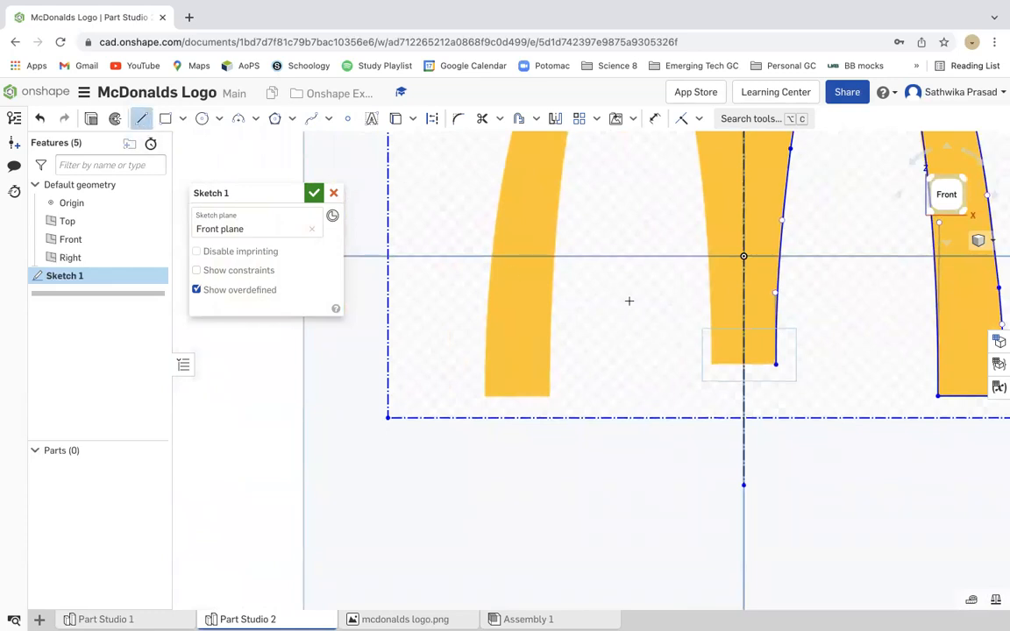
left_click(743, 364)
left_click(775, 364)
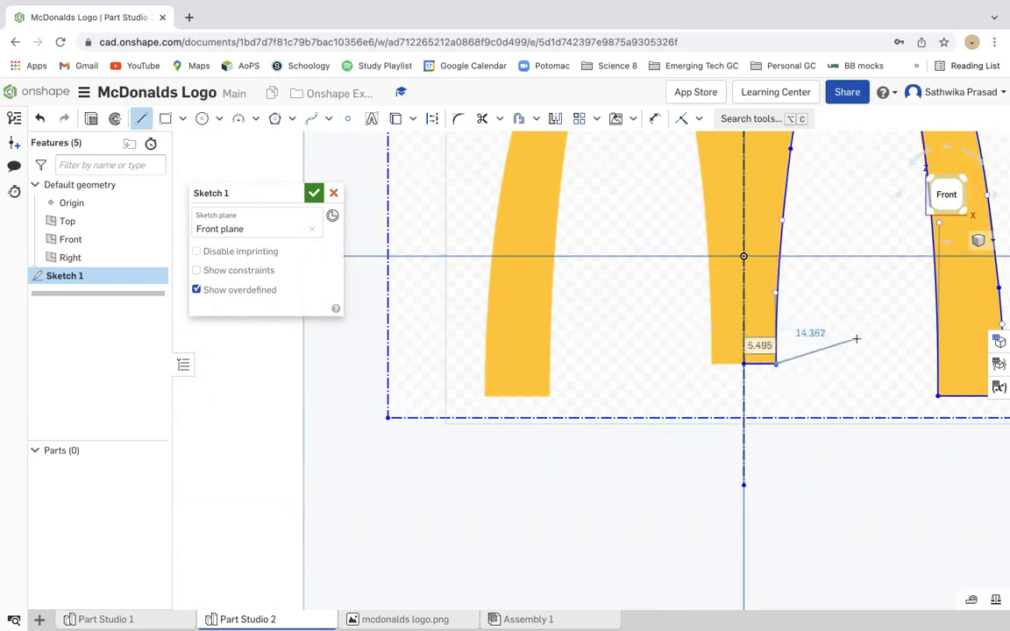
key("Escape")
scroll(787, 368, "up", 10)
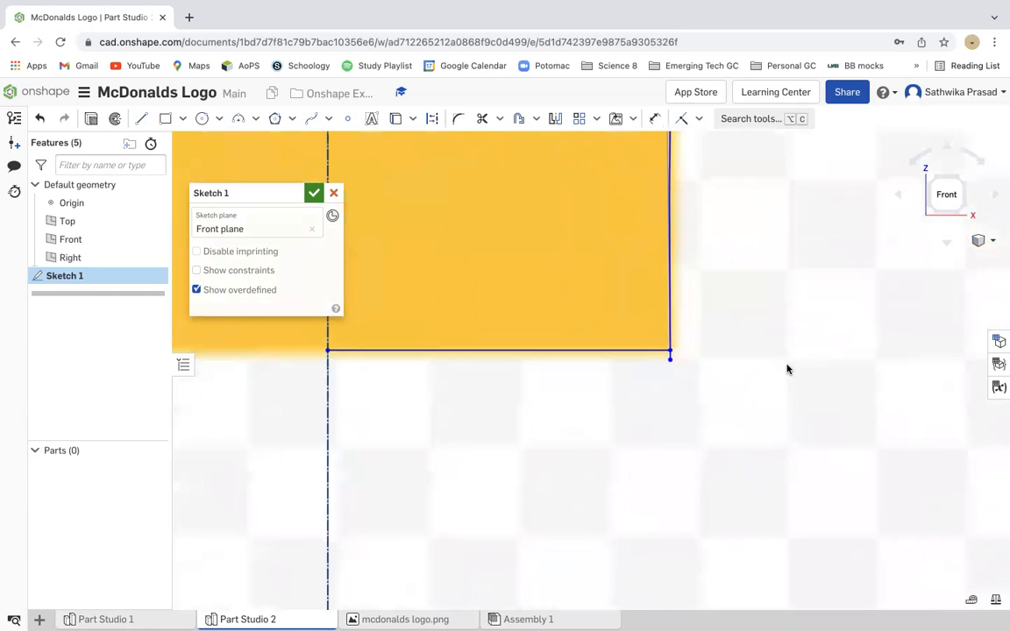
scroll(648, 357, "up", 5)
scroll(741, 312, "down", 10)
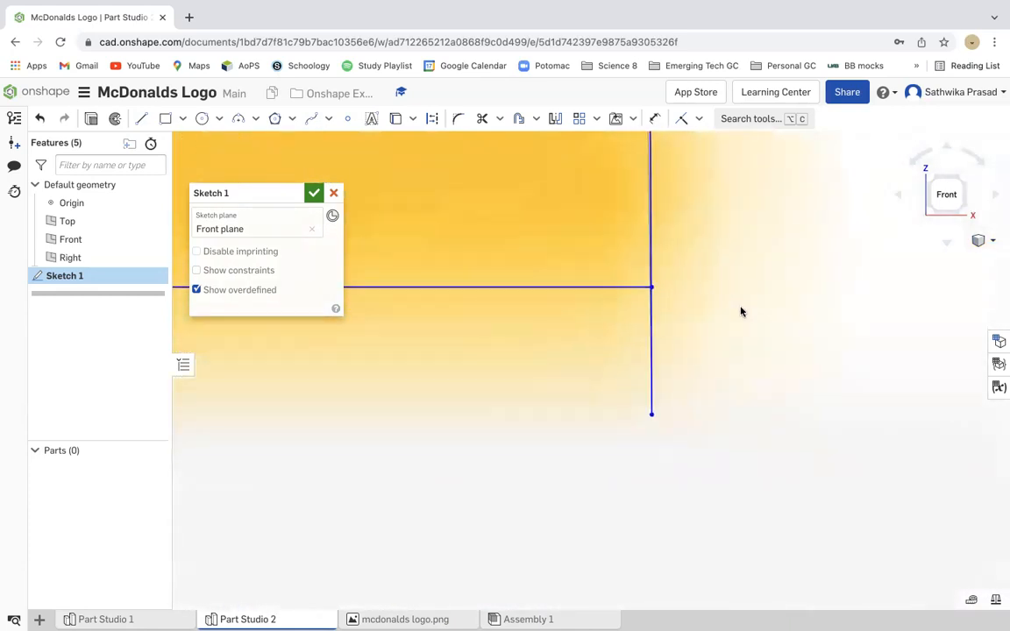
scroll(742, 311, "down", 10)
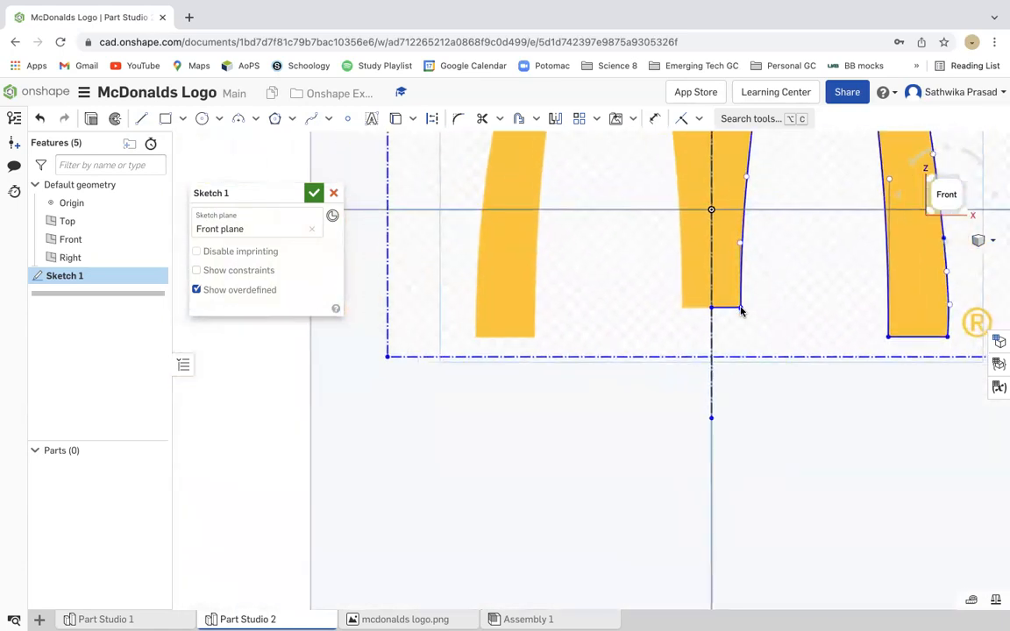
- Try to move the middle leg spline's lower endpoint onto the right end of the horizontal bottom line
scroll(741, 312, "up", 8)
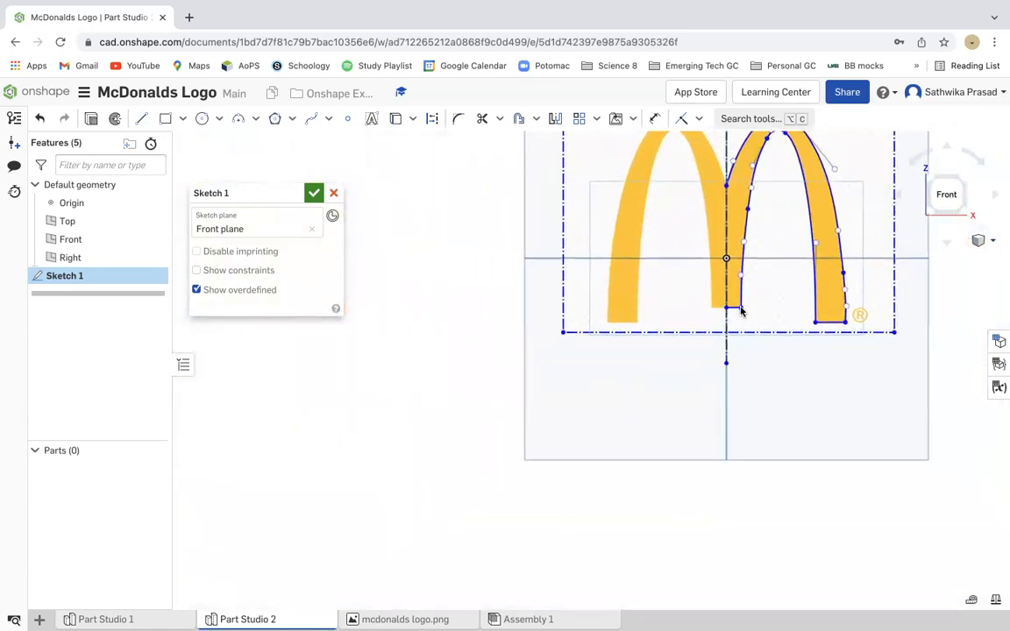
scroll(741, 312, "up", 8)
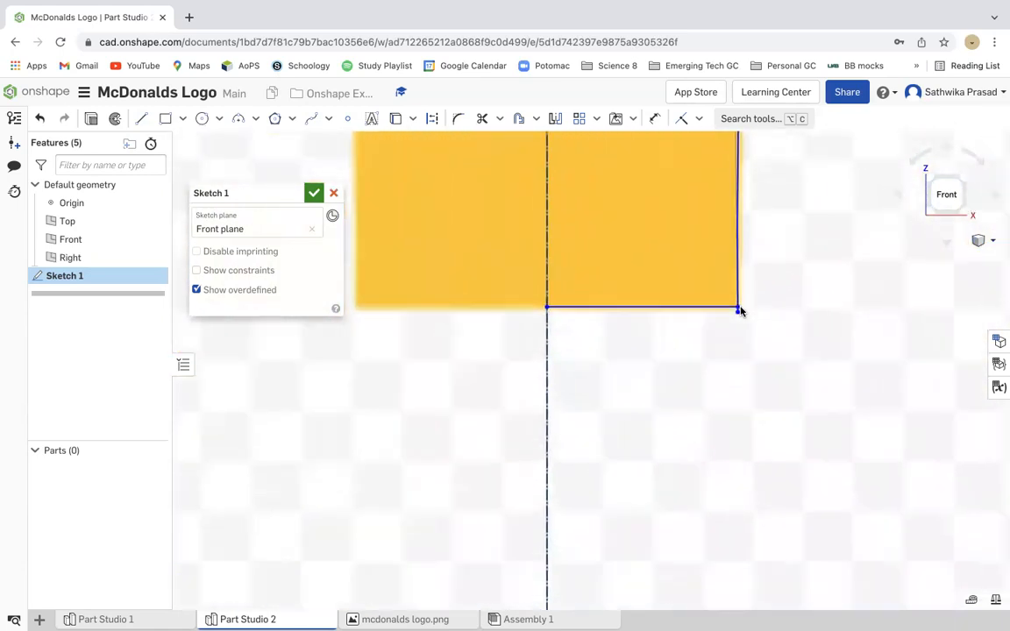
left_click_drag(730, 319, 732, 305)
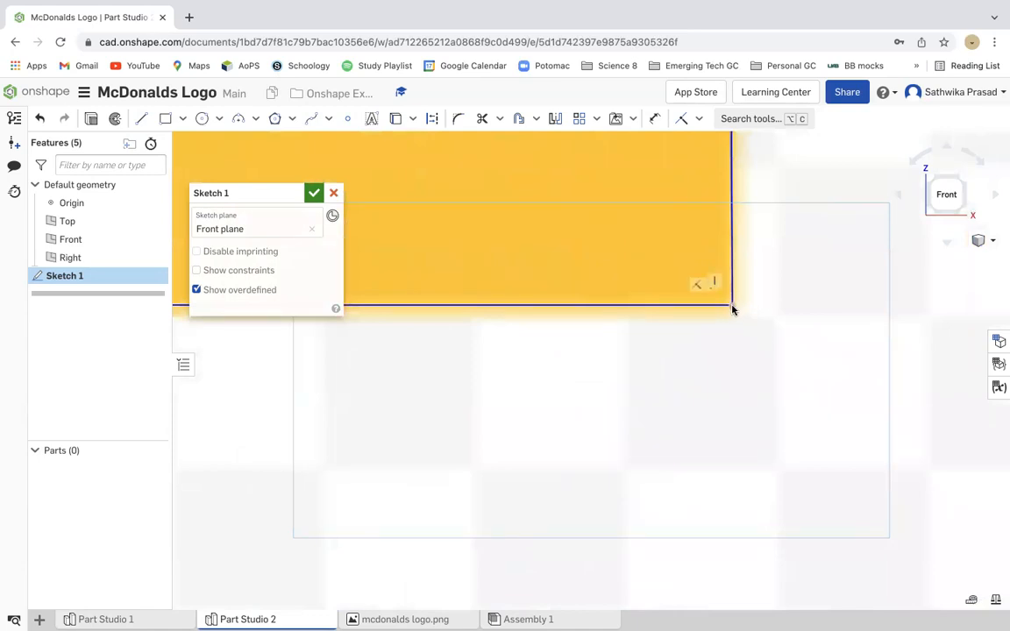
scroll(733, 308, "up", 5)
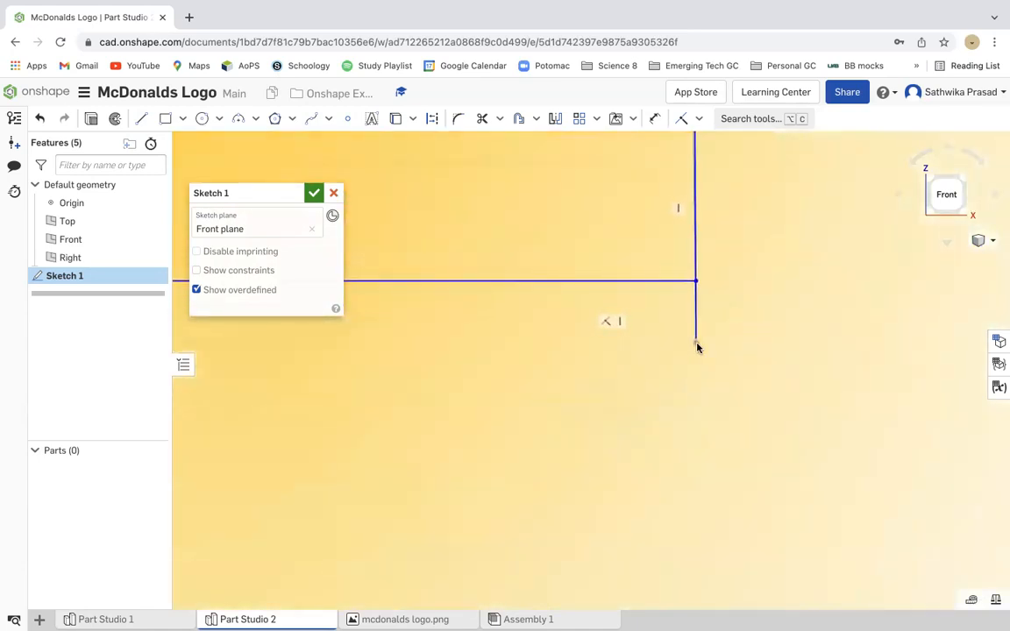
left_click_drag(696, 338, 699, 282)
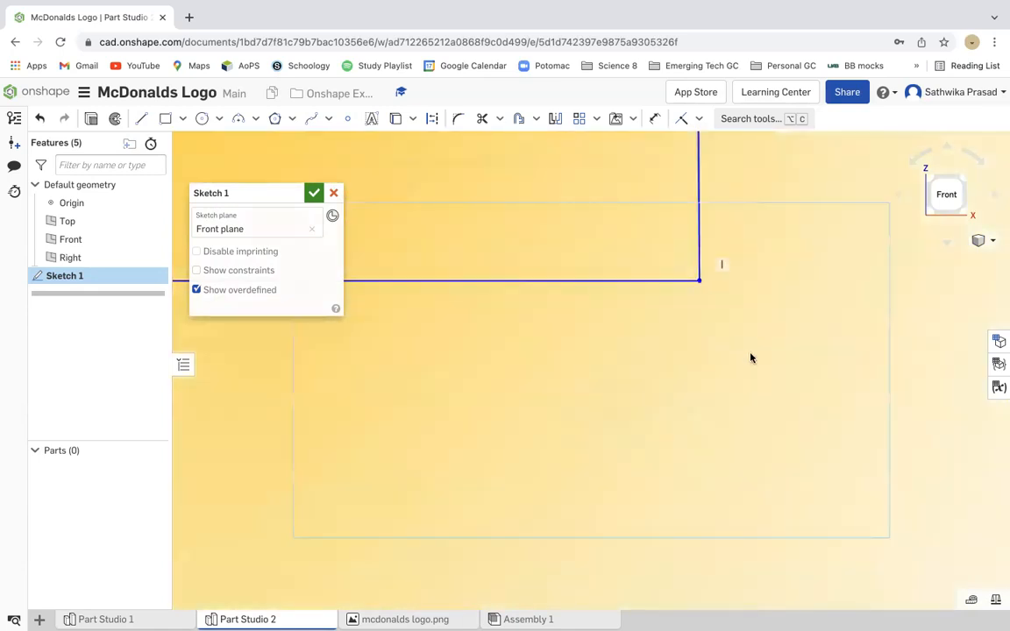
scroll(742, 332, "down", 5)
scroll(742, 333, "up", 1)
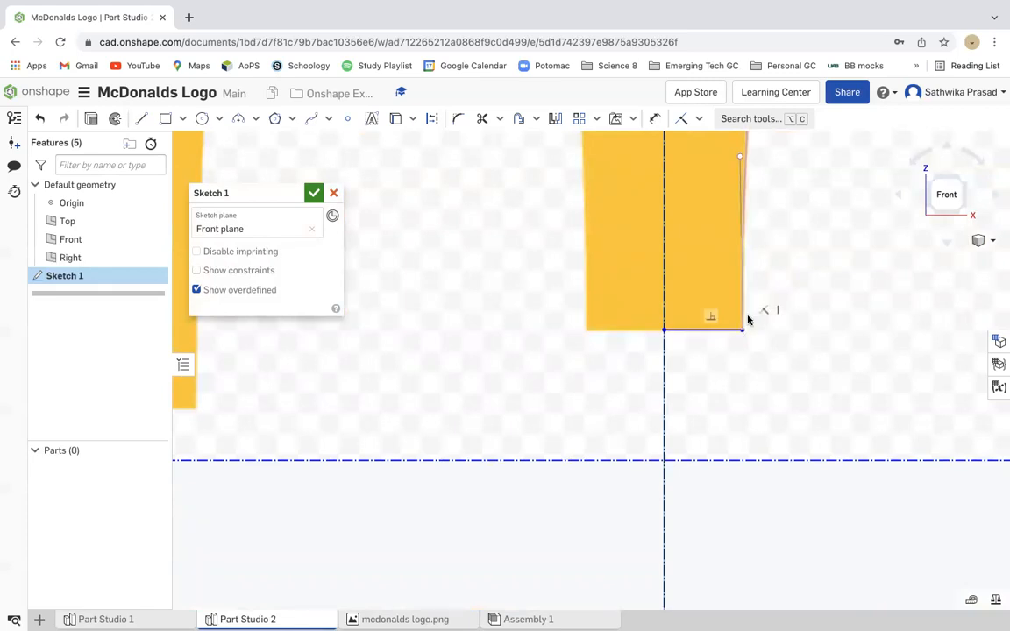
- Try to apply a Coincident constraint at the middle leg's bottom right corner between the spline and the bottom line
left_click(681, 120)
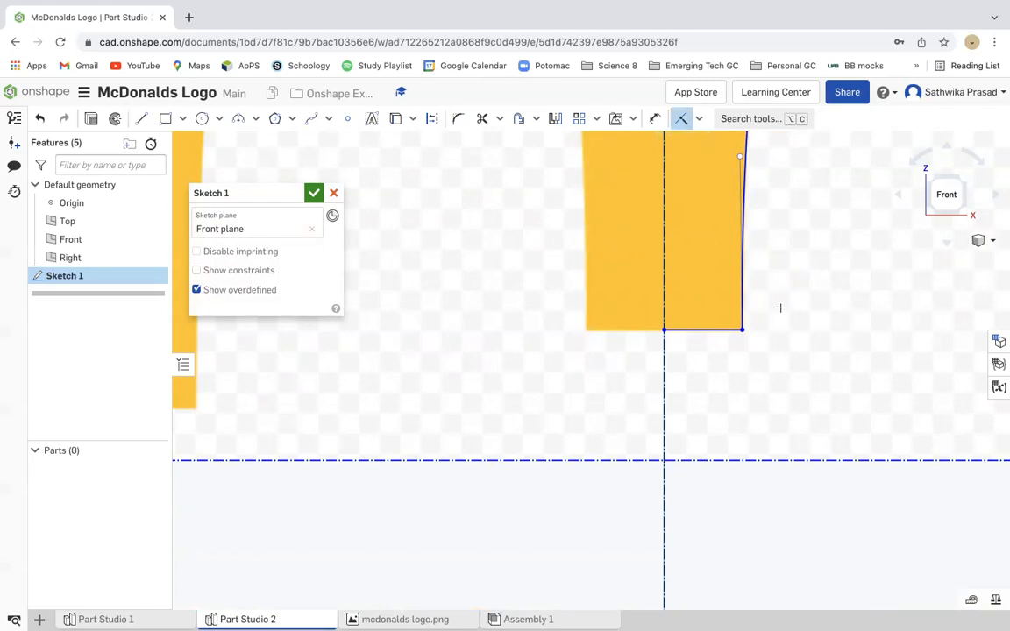
scroll(780, 307, "up", 5)
scroll(596, 408, "up", 3)
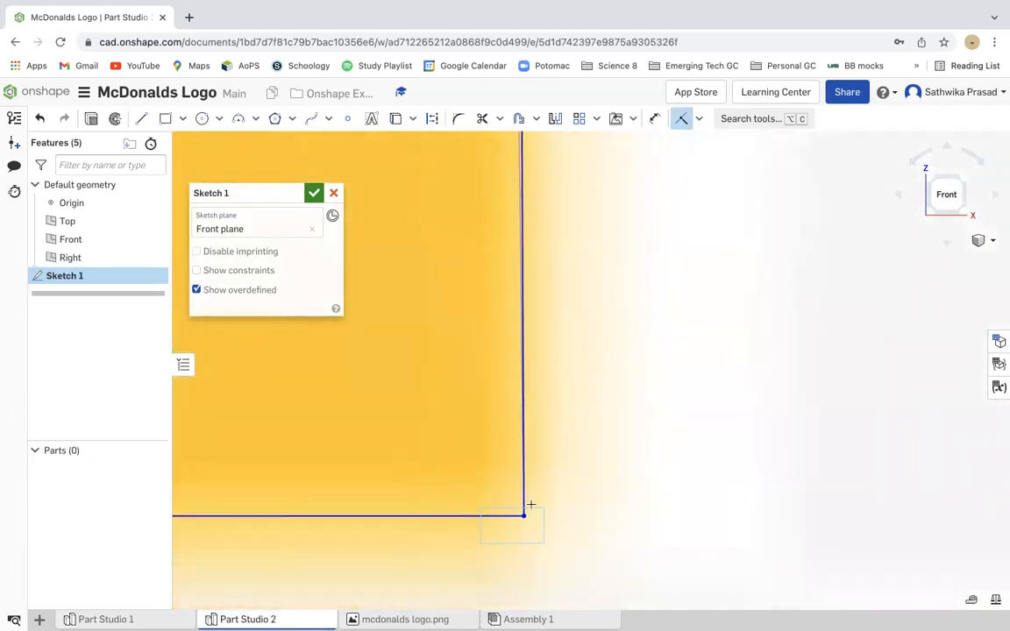
scroll(524, 511, "up", 3)
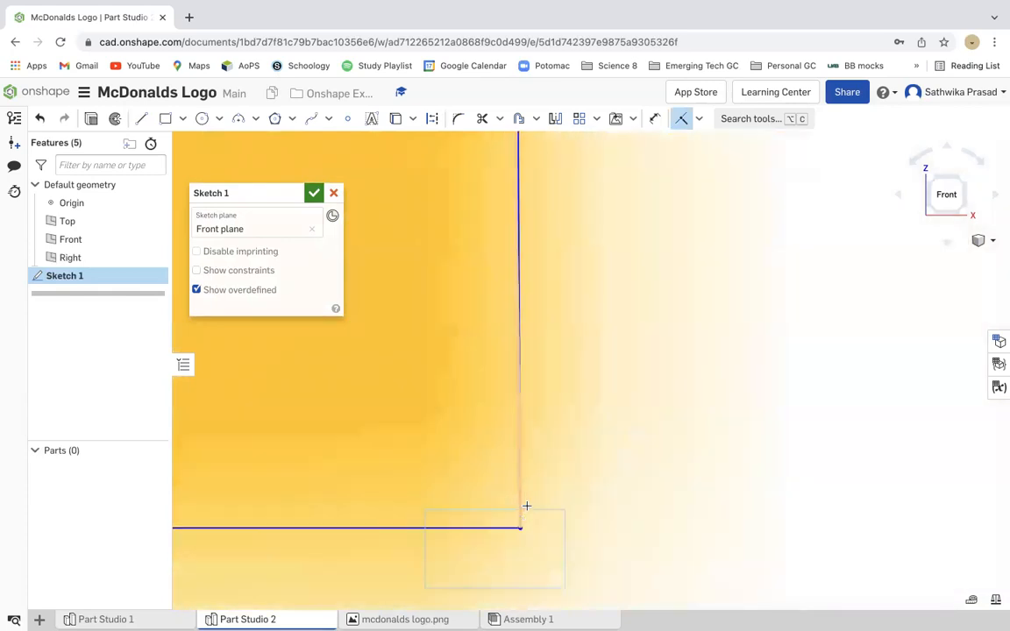
left_click(511, 560)
key("Escape")
scroll(590, 514, "down", 10)
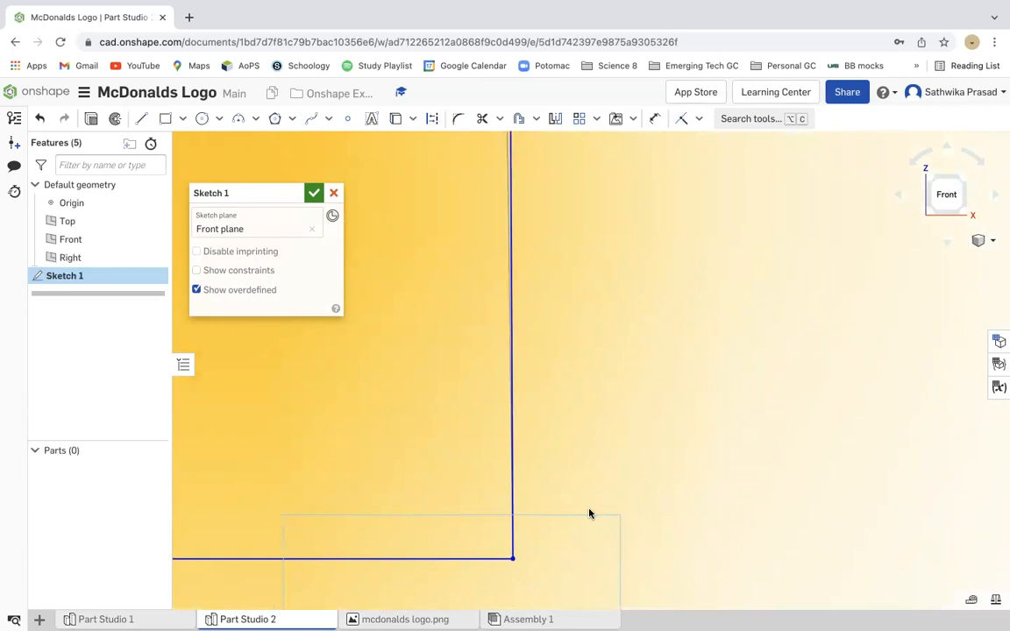
- Make the bottom line's right endpoint coincident with the middle leg spline's lower endpoint
scroll(589, 514, "down", 4)
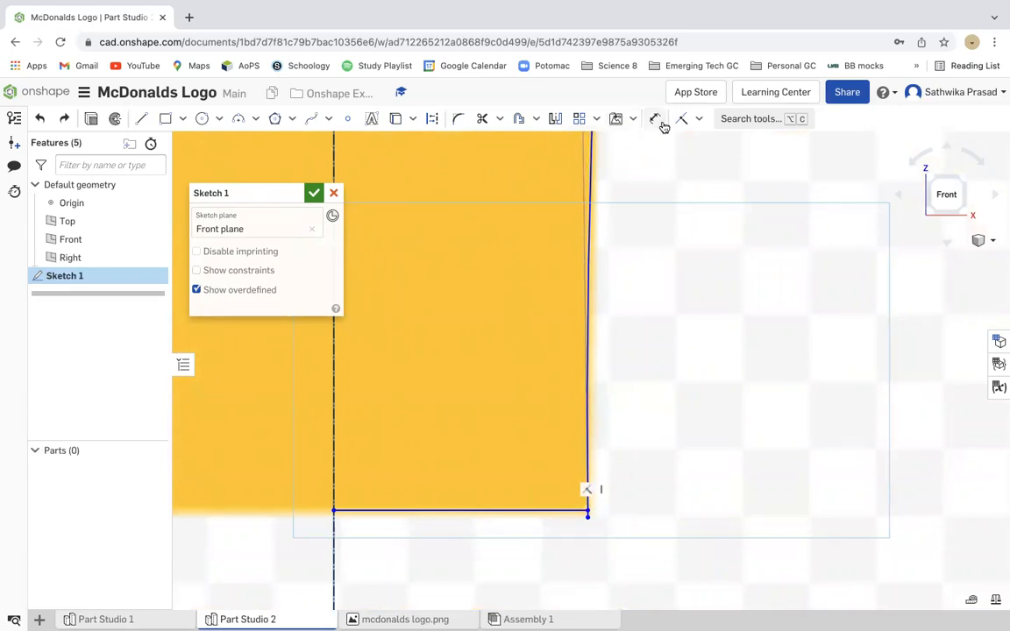
left_click(699, 118)
left_click(682, 119)
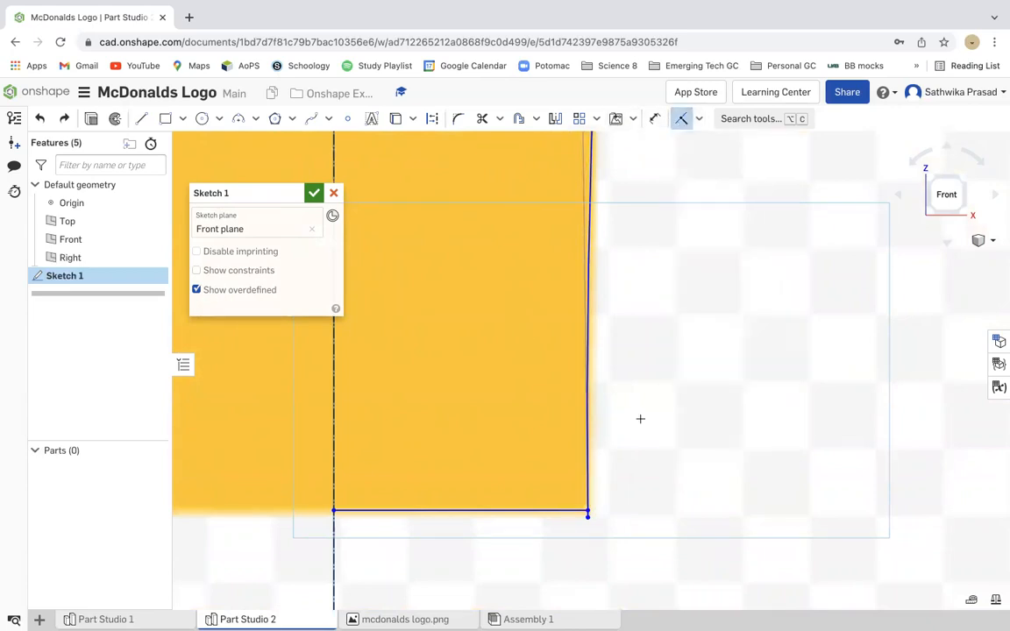
left_click(588, 511)
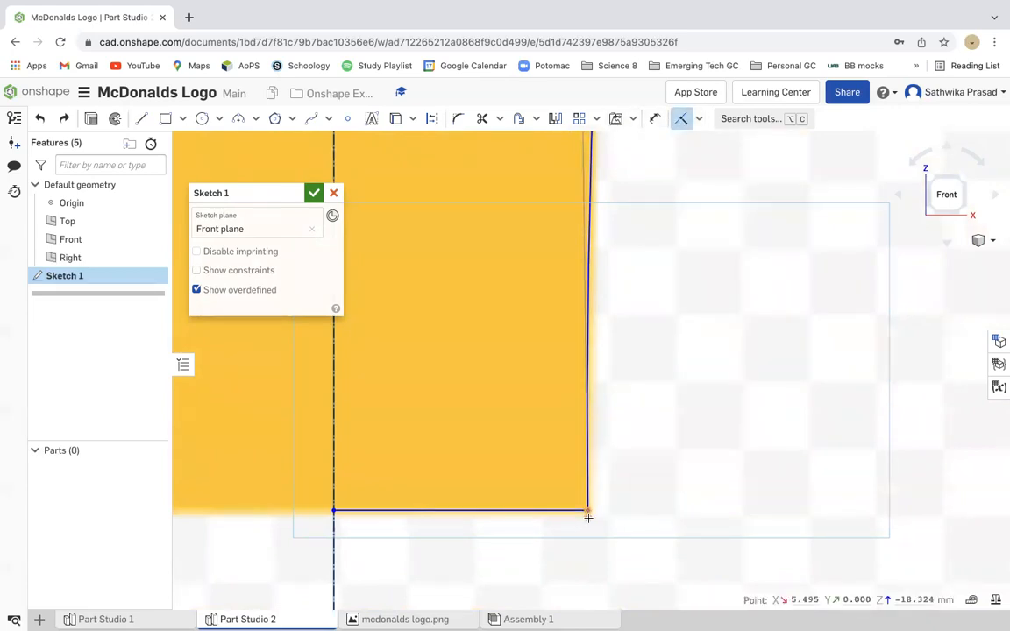
left_click(589, 518)
key("Escape")
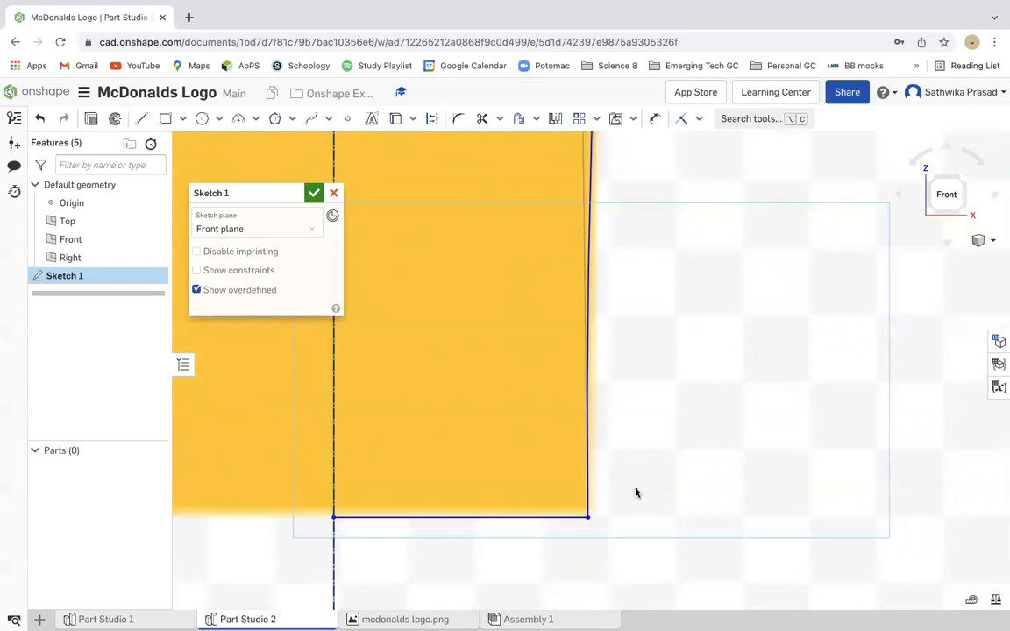
scroll(636, 493, "down", 10)
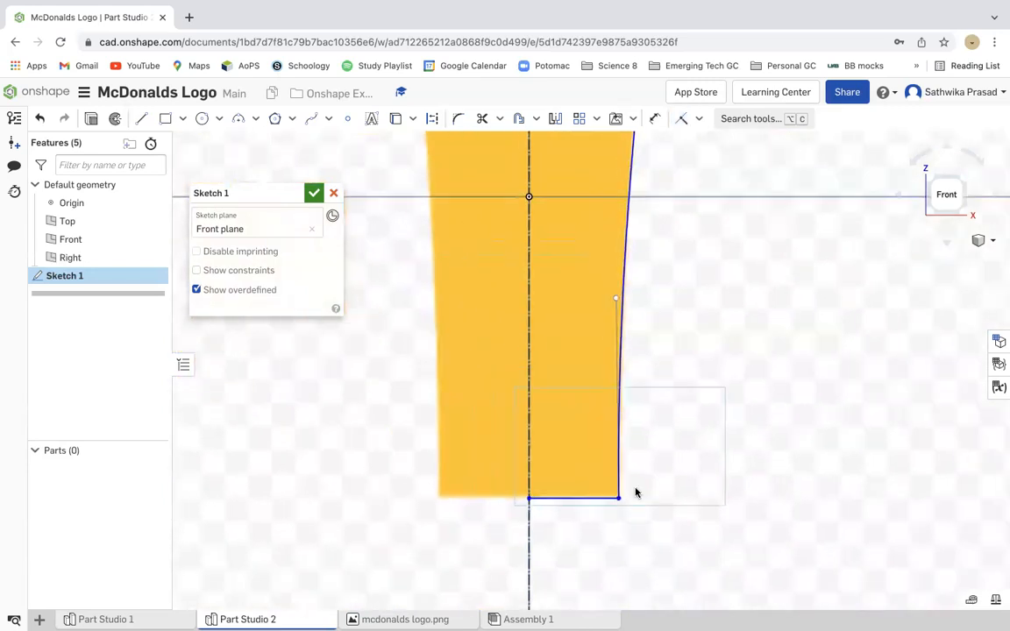
scroll(636, 493, "down", 2)
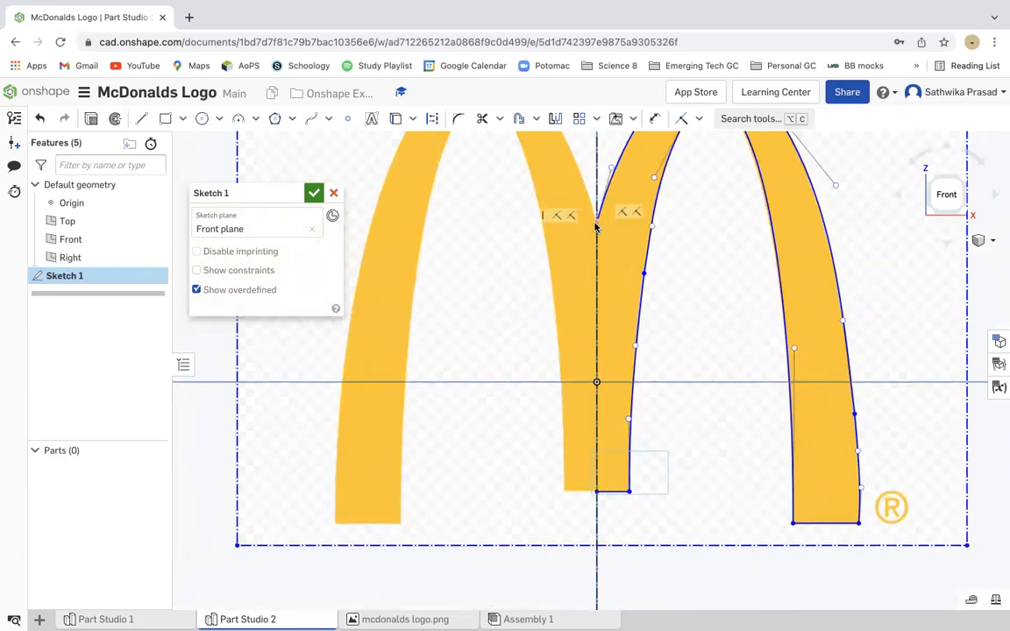
- Finish Sketch 1 and reopen it for editing
left_click(314, 193)
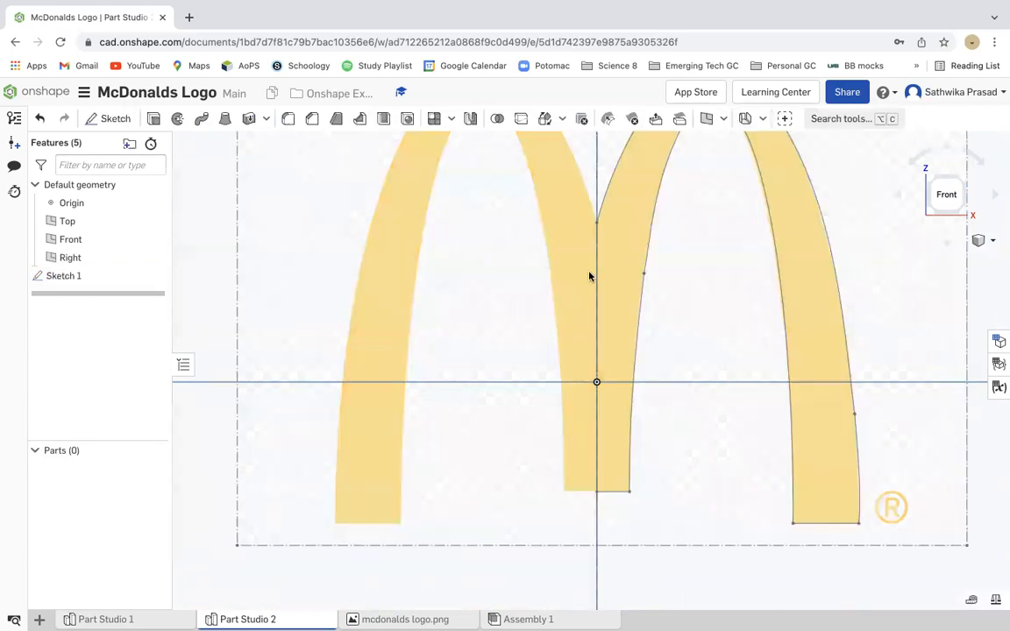
right_click(122, 277)
left_click(159, 305)
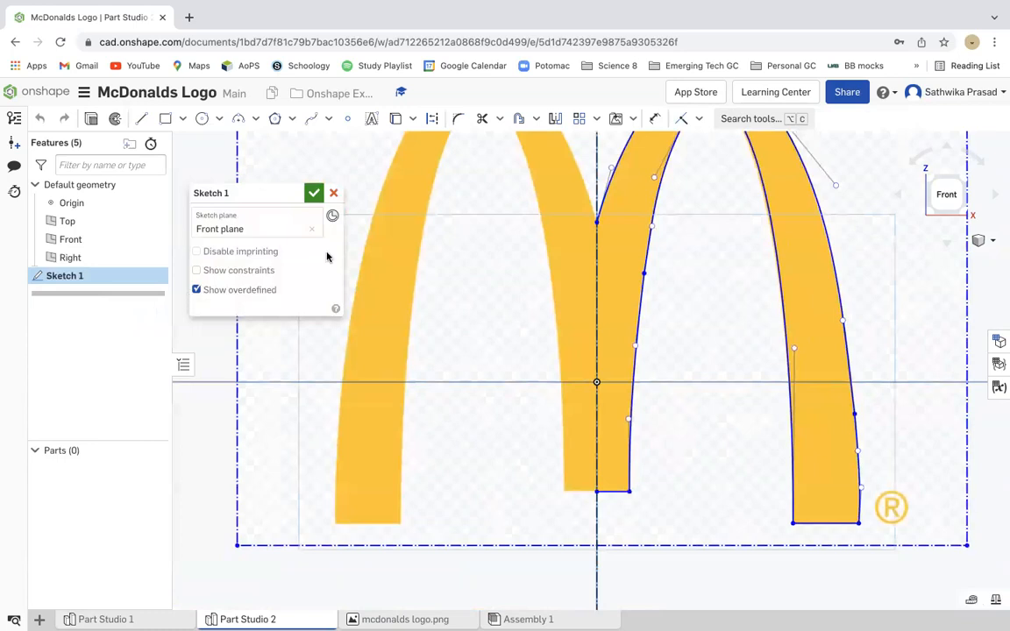
- Mirror the traced right half of the logo about the vertical construction centreline
left_click(554, 121)
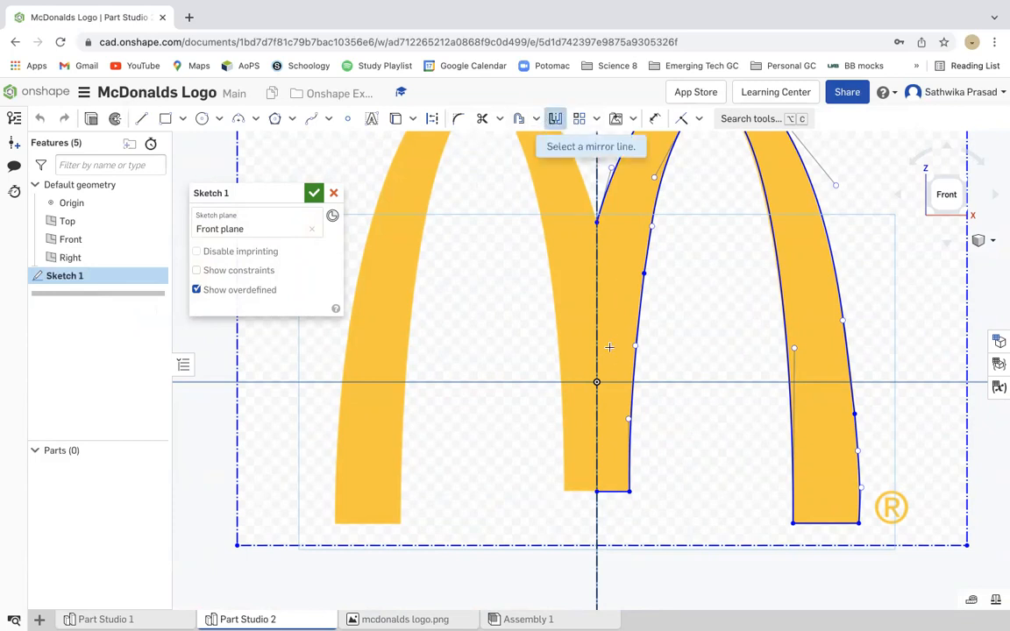
left_click(597, 326)
scroll(595, 324, "down", 3)
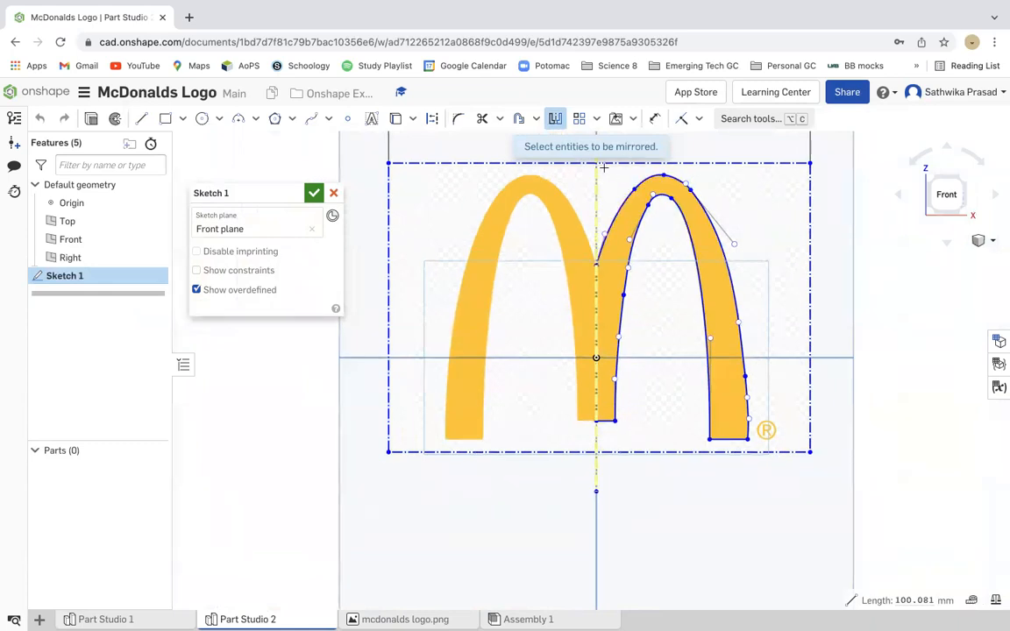
left_click_drag(599, 165, 766, 445)
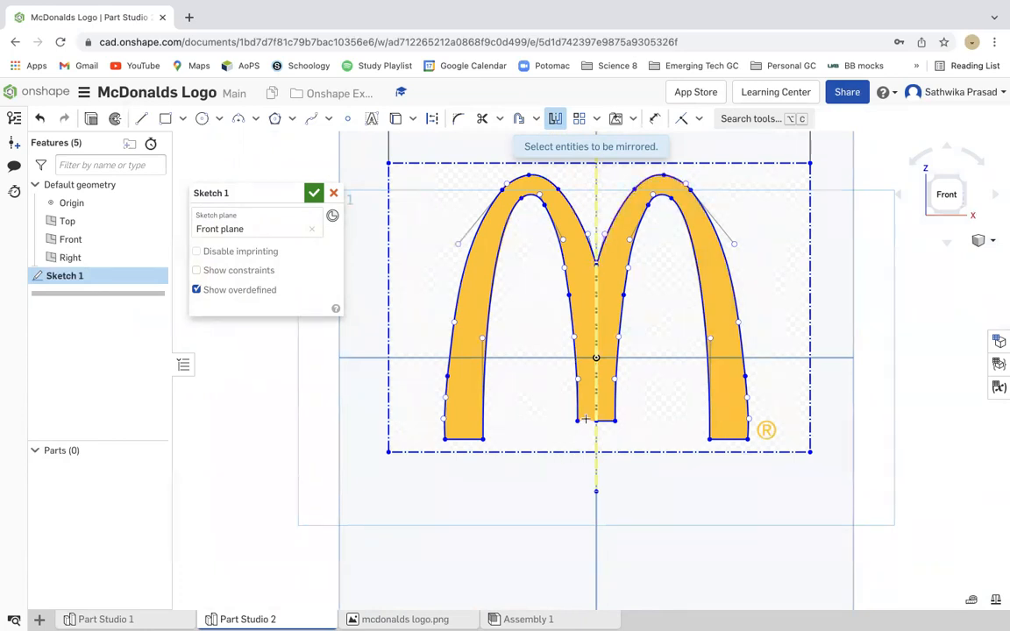
key("Escape")
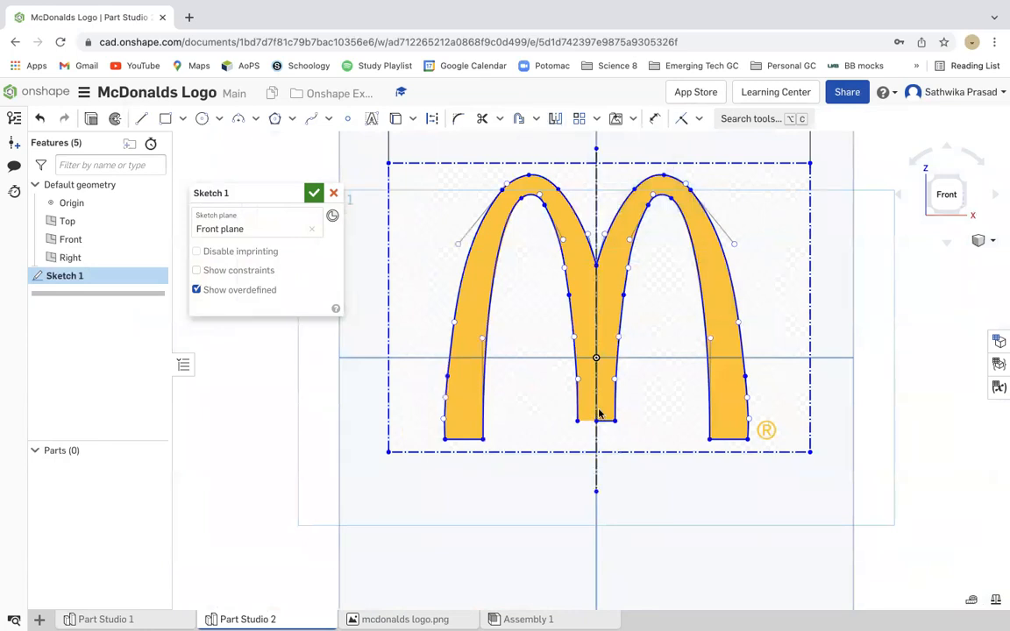
- Close the middle leg's bottom edge with a line about 5.5 mm long from its left corner to the centreline, and finish the sketch
scroll(599, 414, "up", 5)
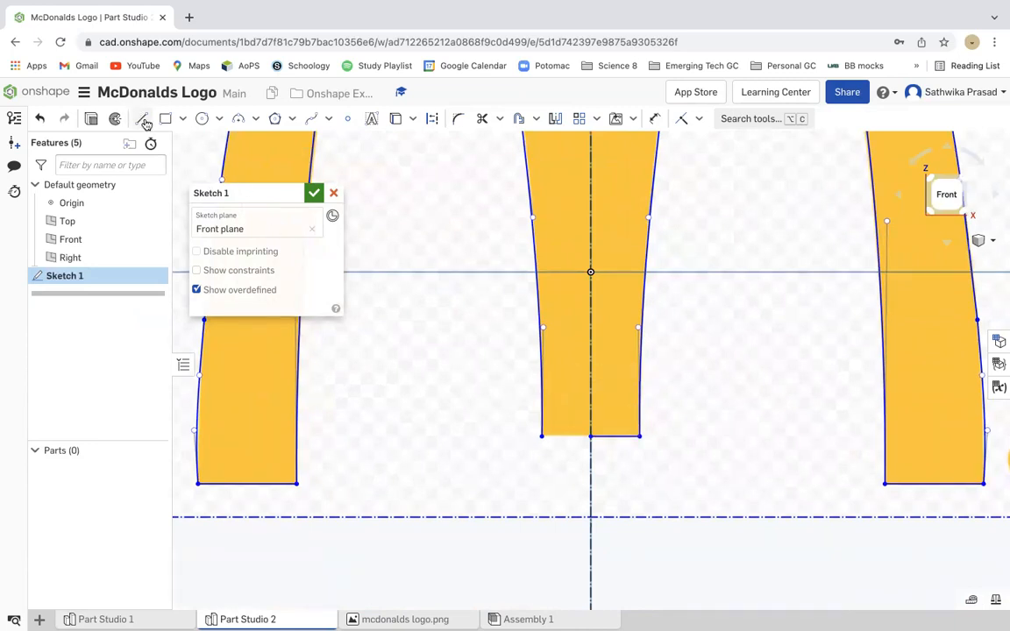
left_click(541, 436)
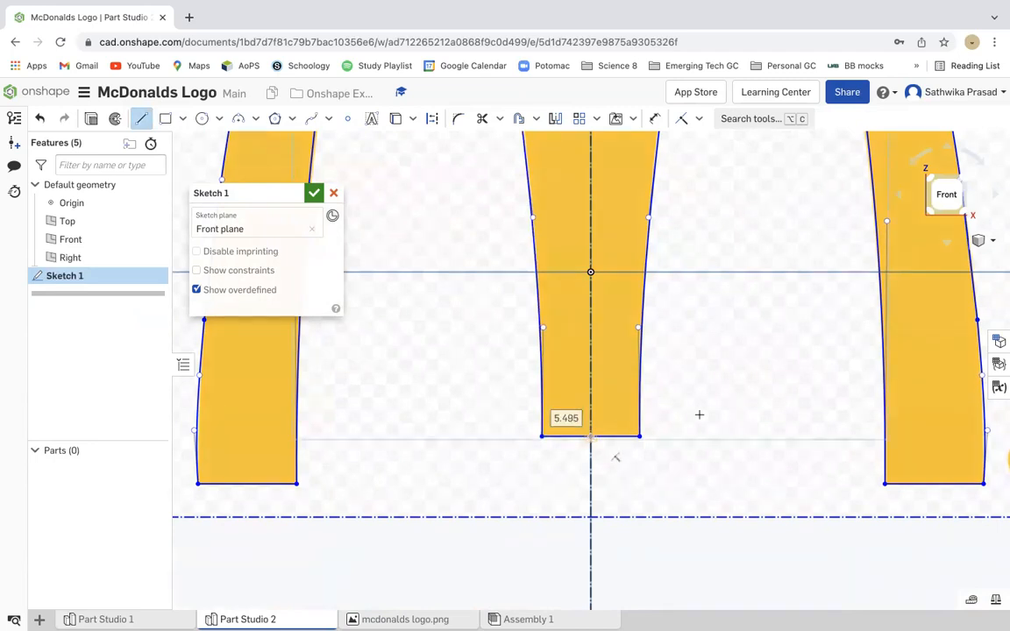
key("Escape")
key("f")
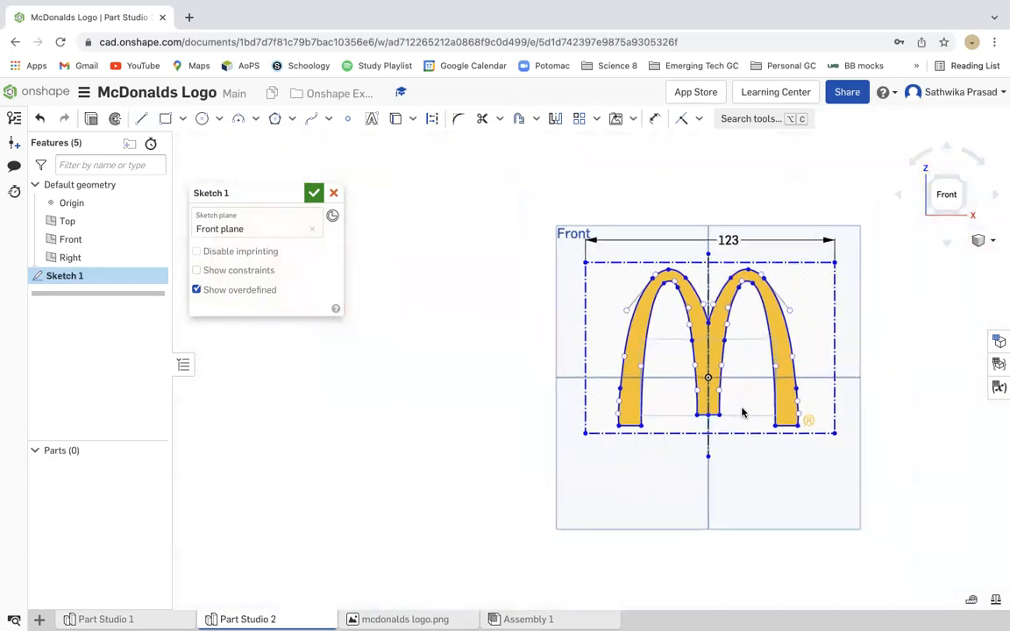
scroll(742, 413, "up", 1)
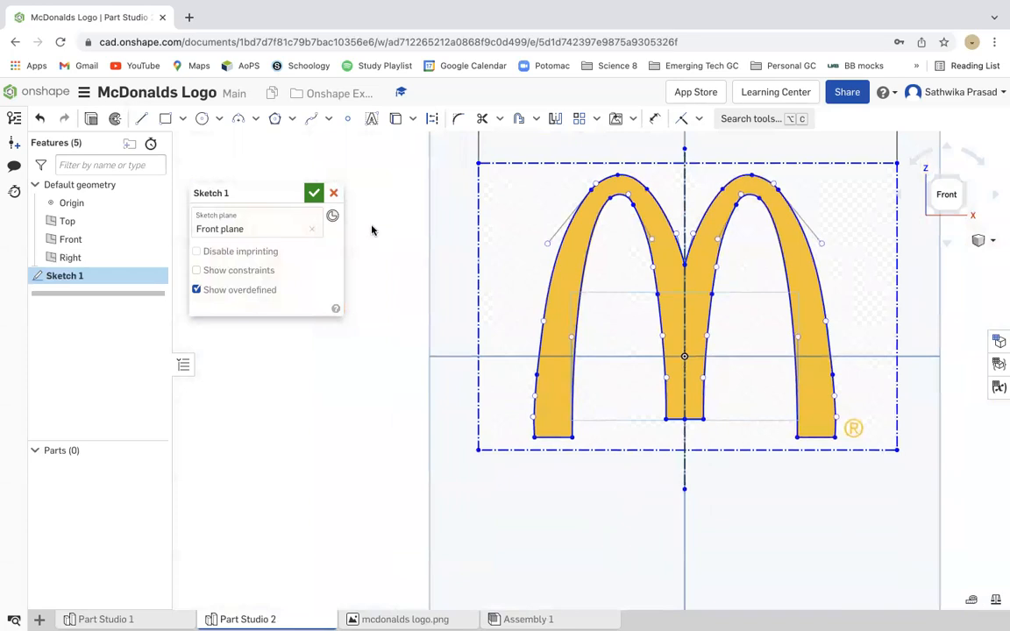
left_click(314, 193)
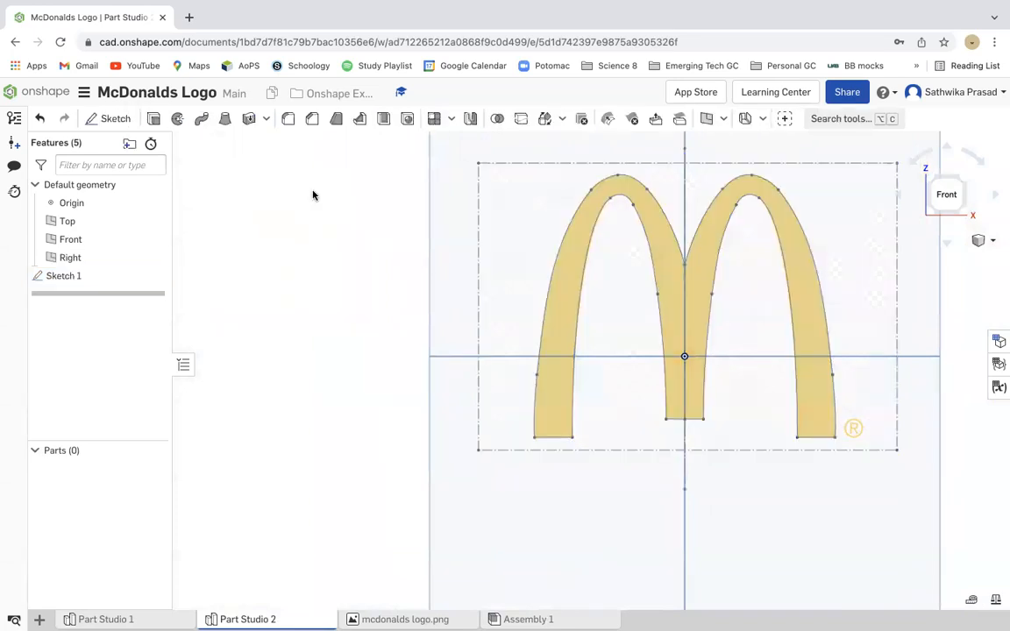
- Extrude the M-shaped face of Sketch 1 as a new solid with a blind depth of 25 mm
left_click(946, 195)
left_click(697, 296)
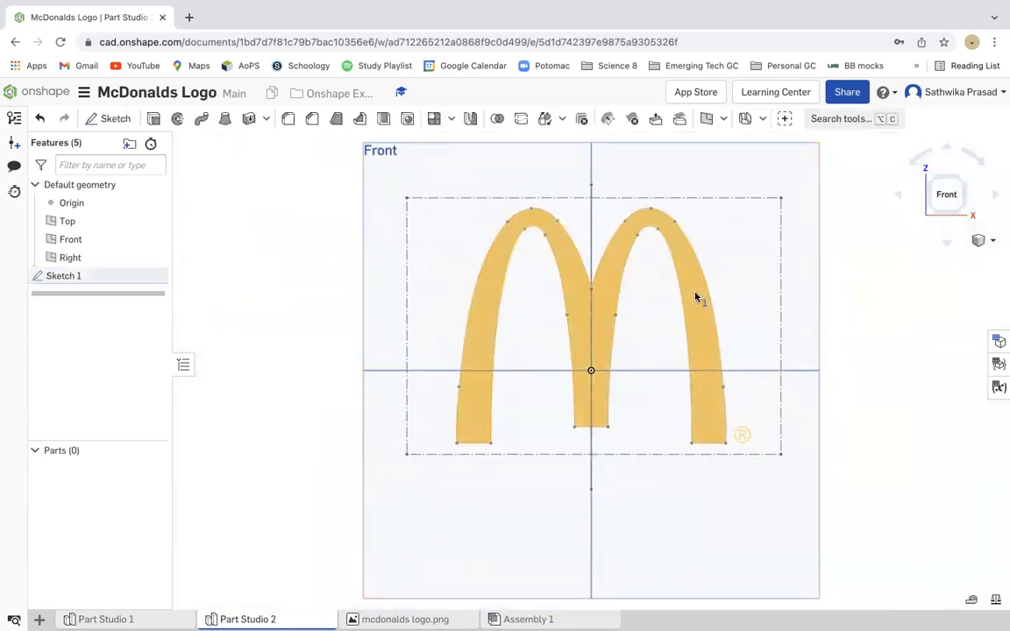
left_click(154, 120)
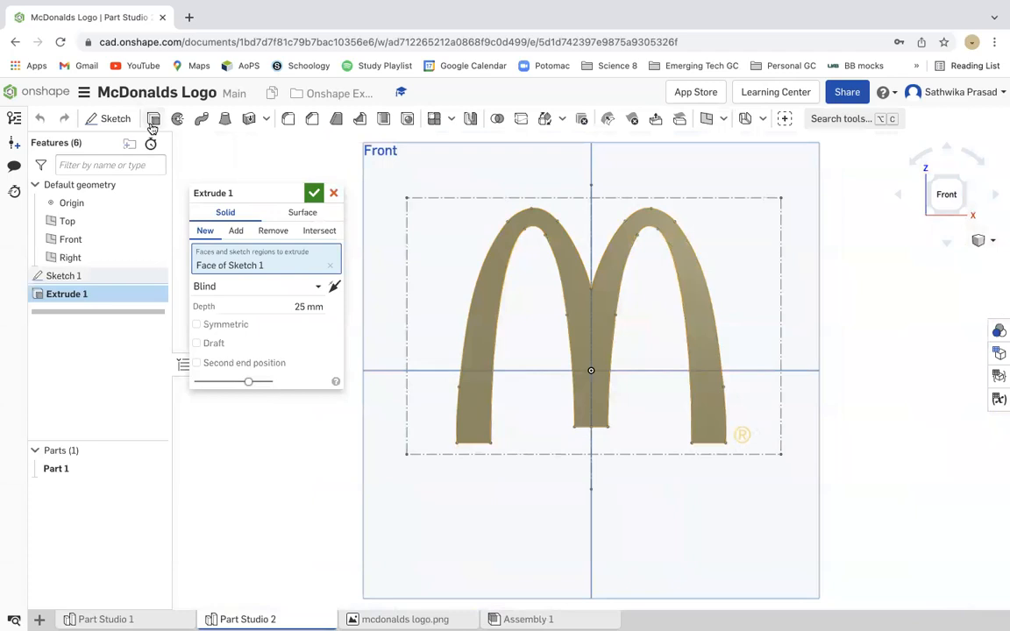
key("Return")
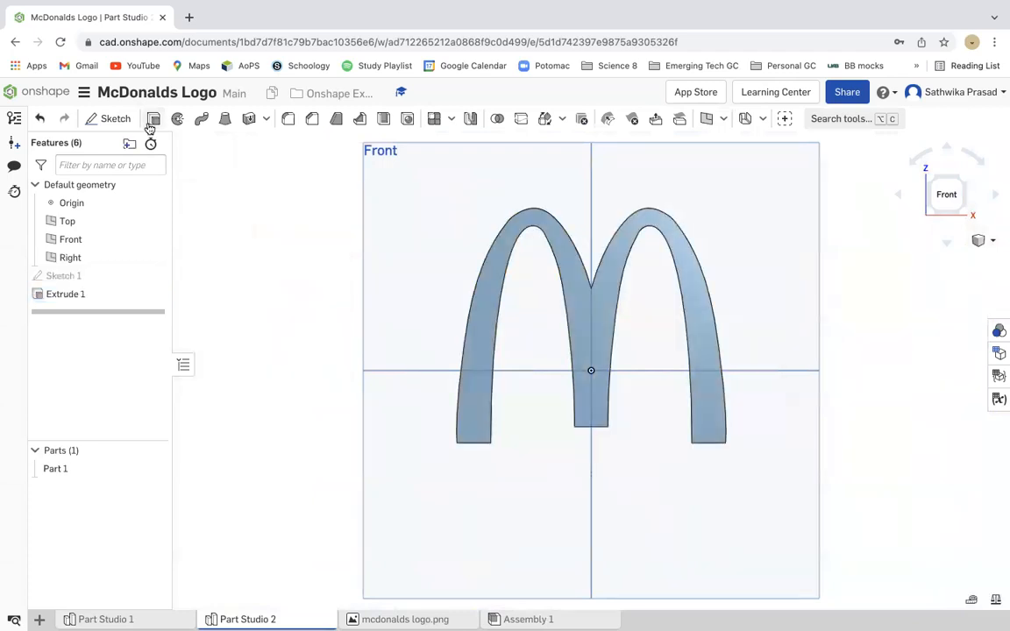
- Edit Extrude 1 in isometric view and reduce the M-shaped solid's blind depth to less than 15 mm
left_click(982, 240)
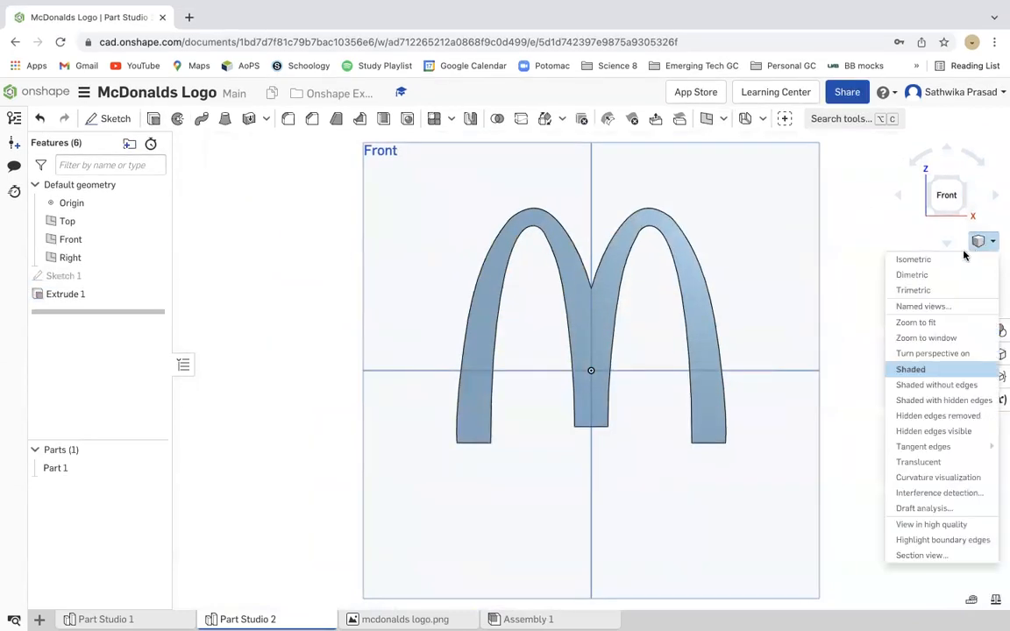
left_click(957, 261)
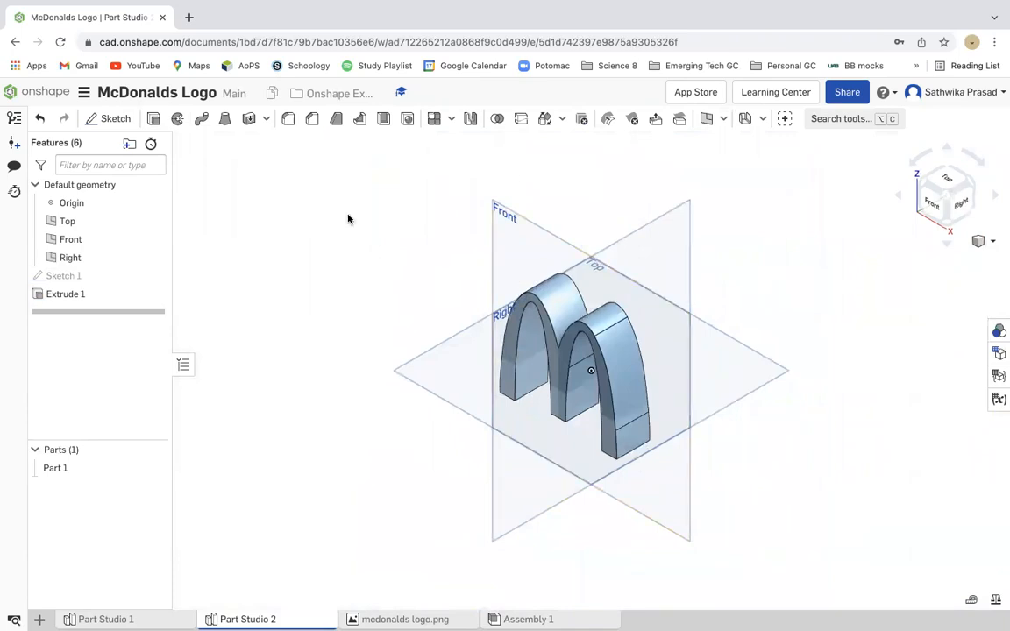
right_click(124, 292)
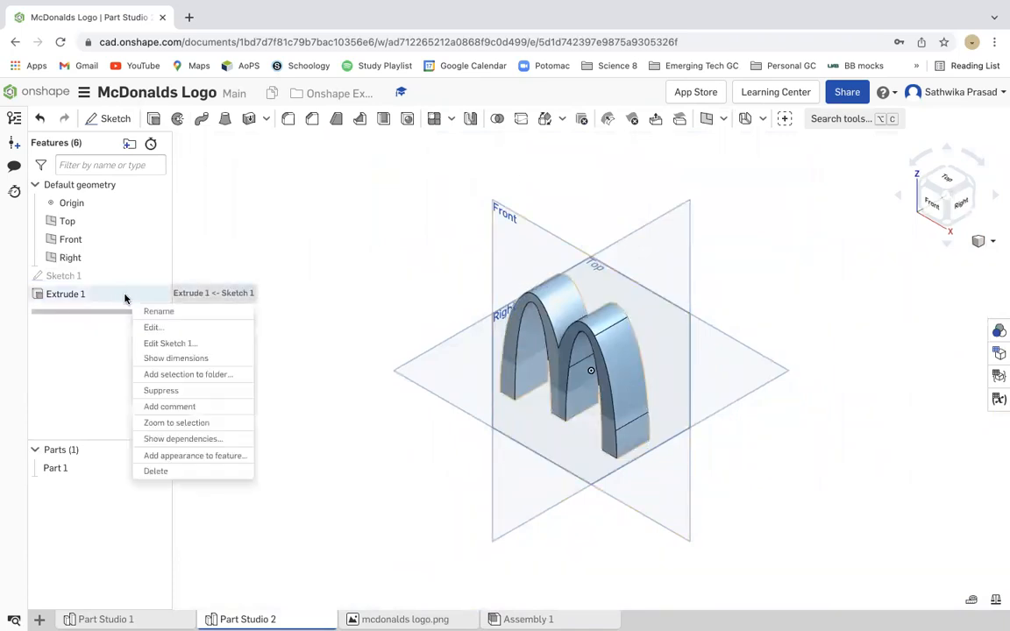
left_click(158, 328)
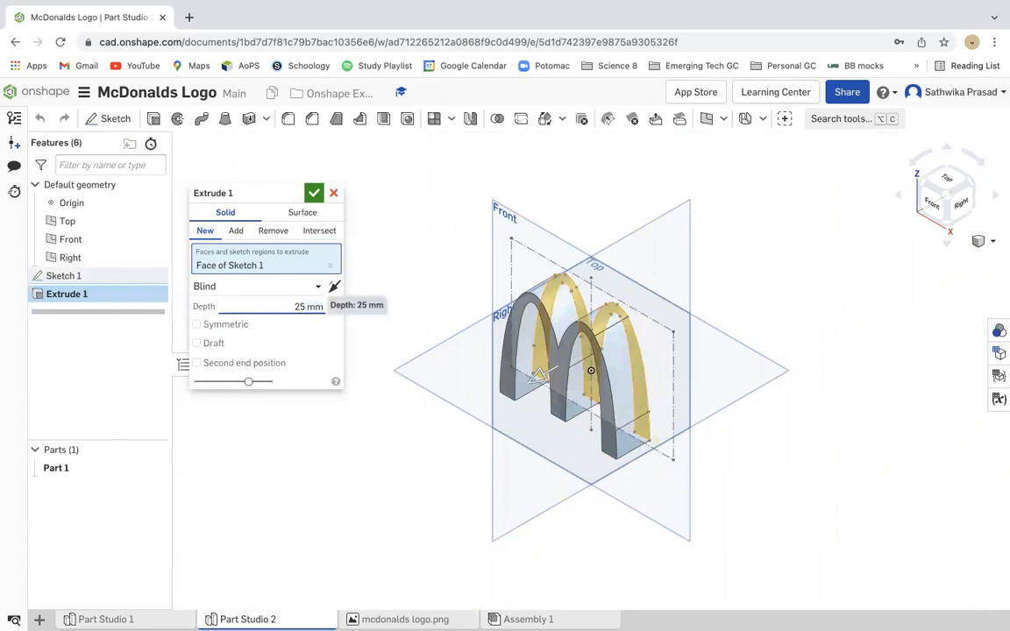
key("Return")
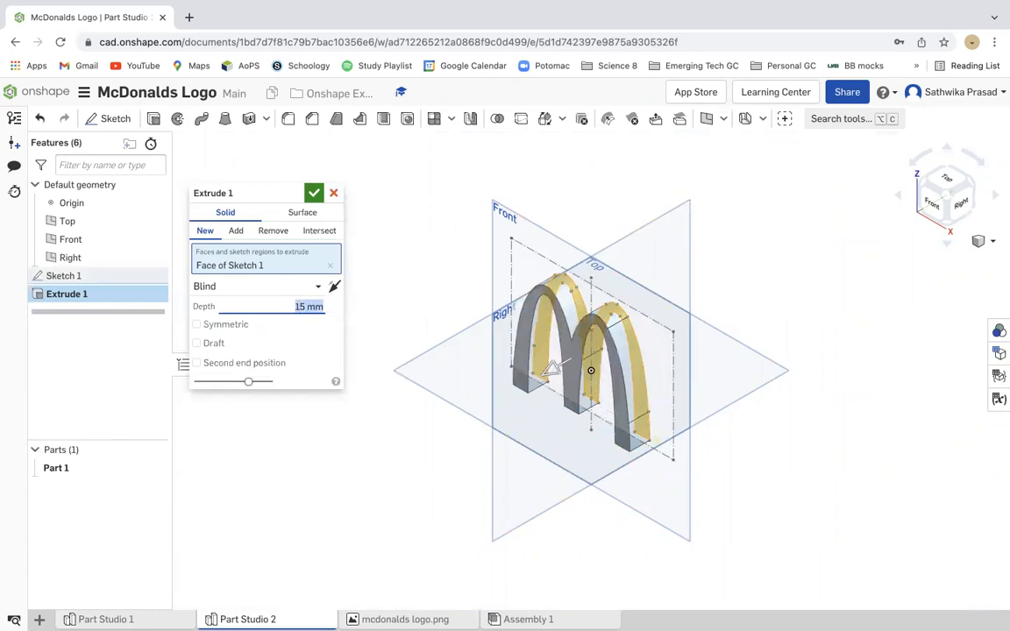
left_click(304, 305)
type("0")
key("Return")
left_click(315, 194)
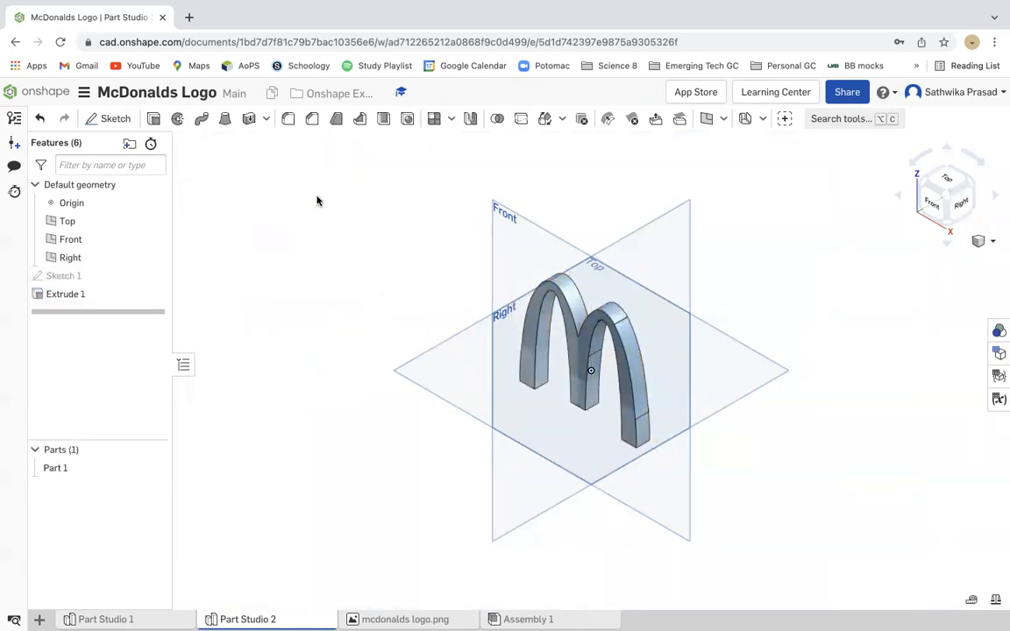
- Open Part Studio 1, close its Sketch 1 and examine the finished reference logo with plate and text in isometric view
left_click(933, 205)
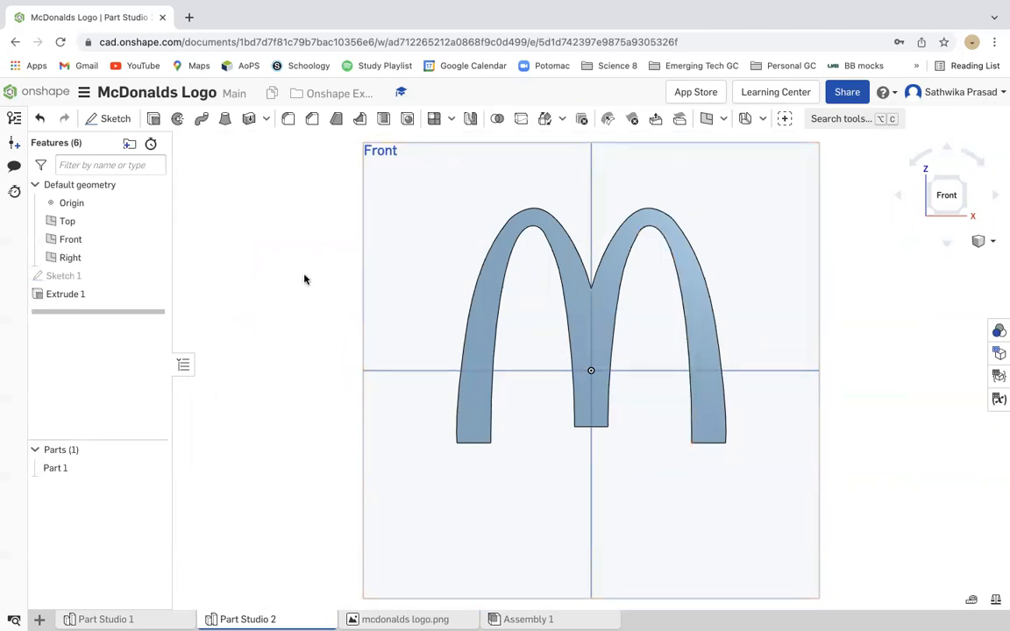
left_click(406, 185)
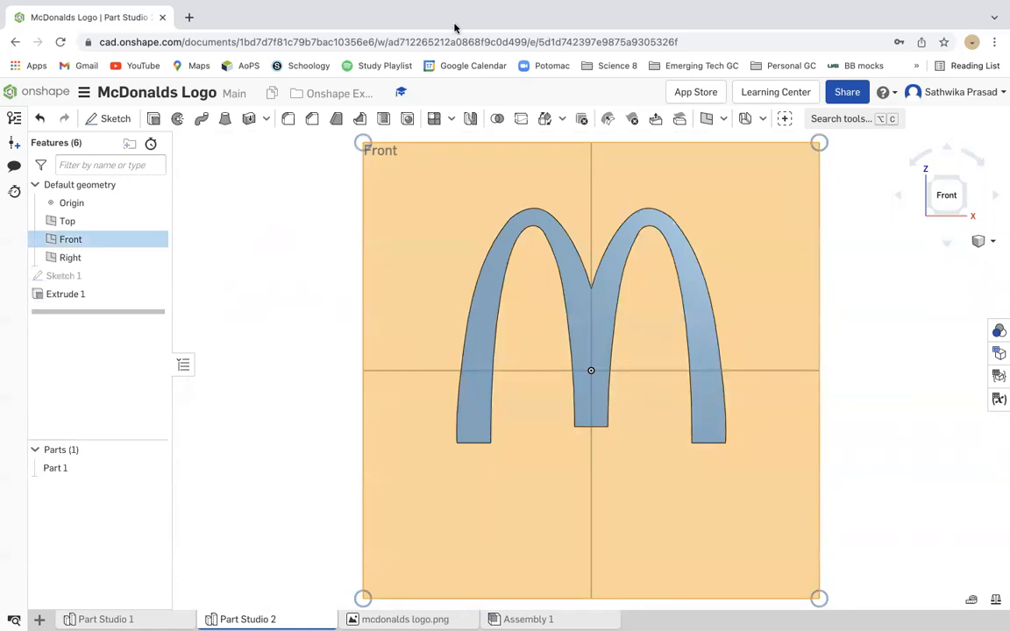
left_click(267, 210)
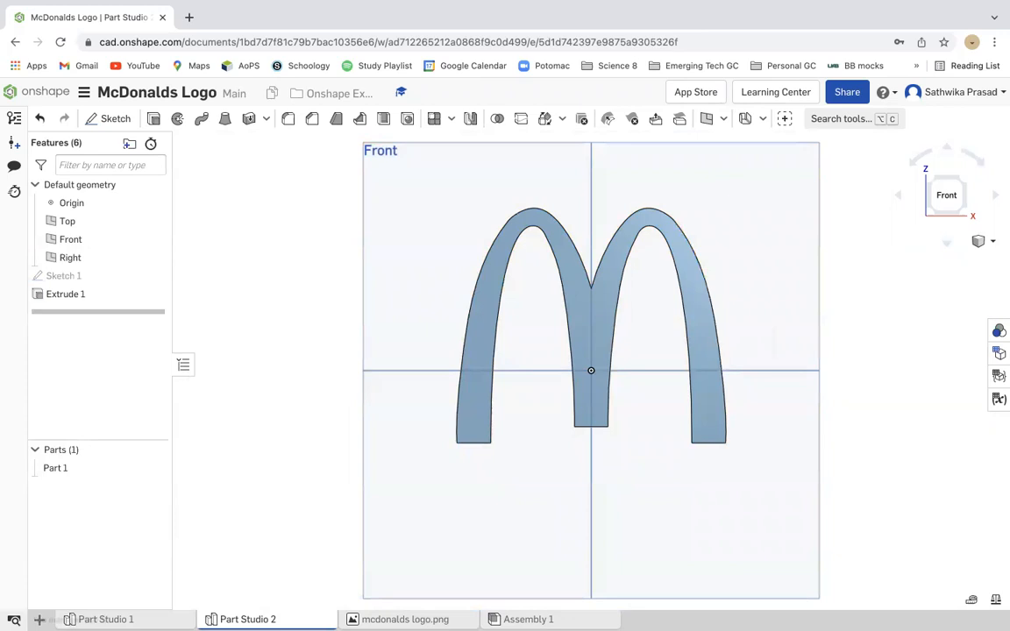
left_click(101, 619)
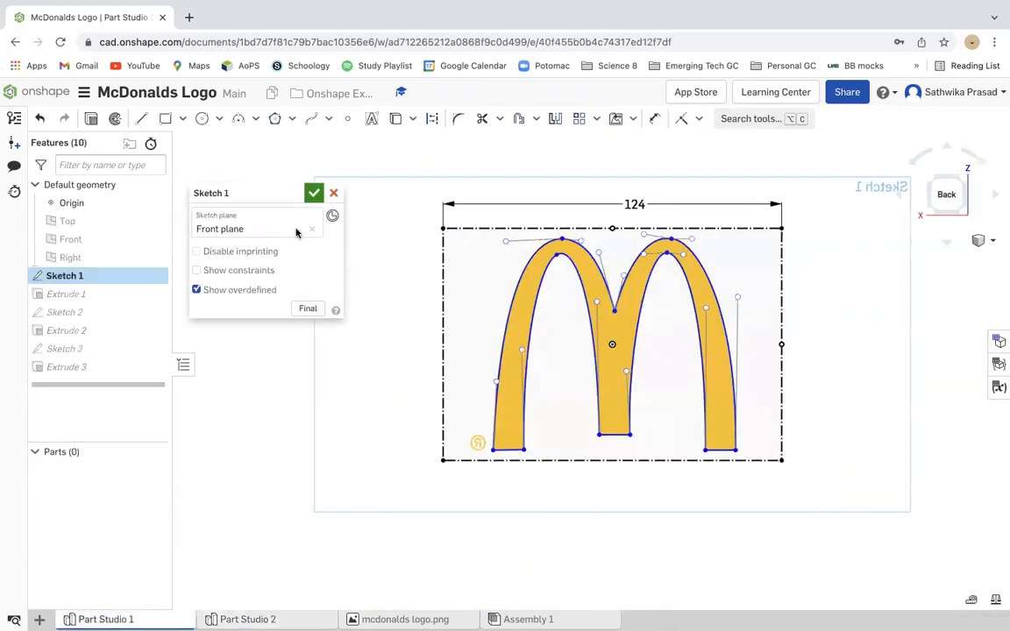
left_click(314, 194)
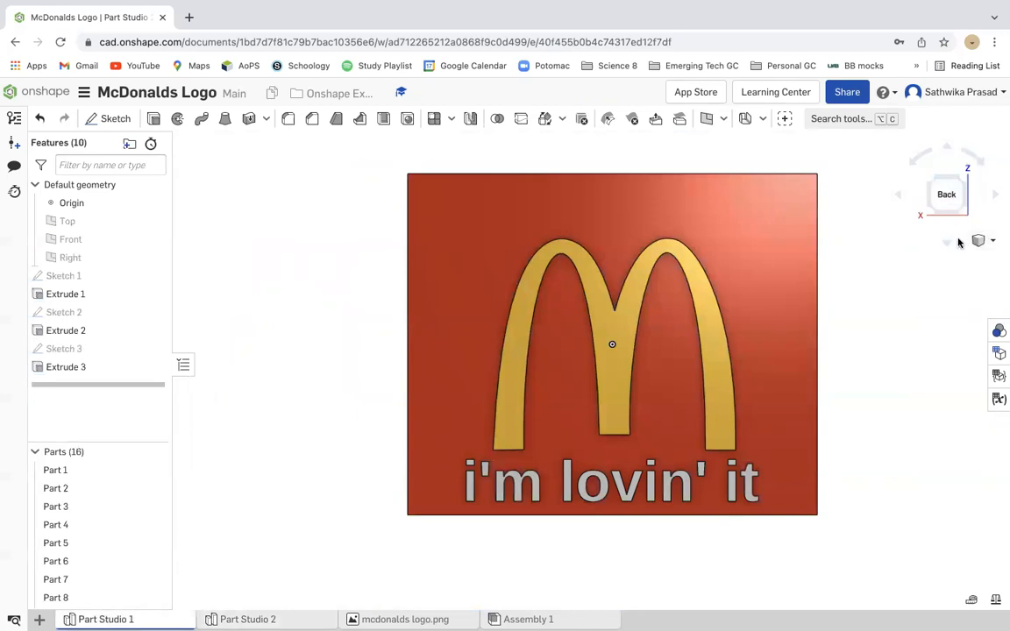
left_click(987, 241)
left_click(917, 255)
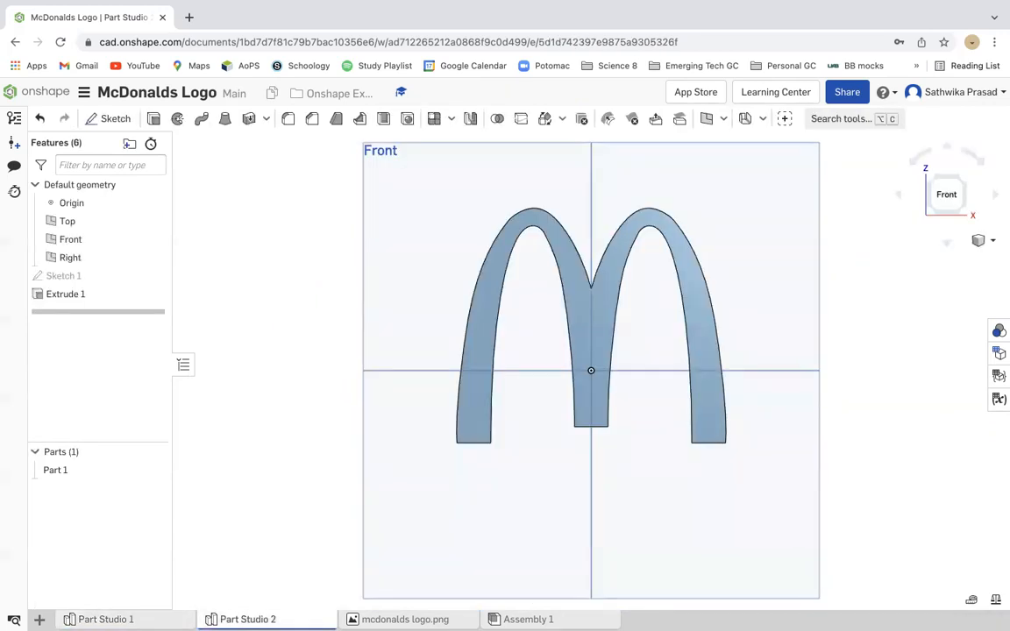
- Start a new sketch on the Front plane, viewed from the back of the M-shaped solid
left_click(898, 196)
left_click(898, 199)
left_click(898, 199)
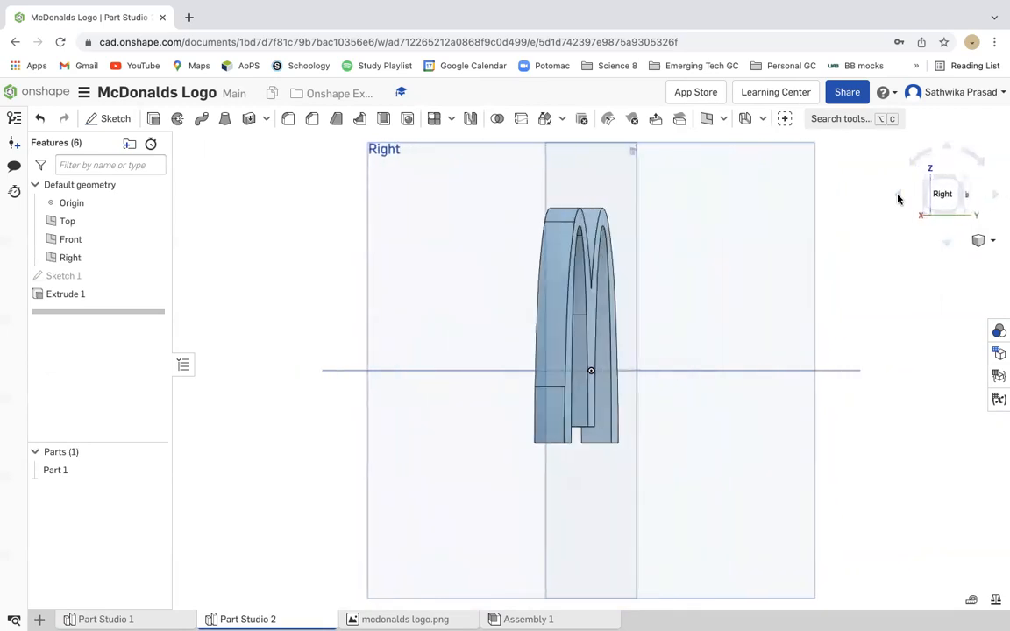
left_click(968, 204)
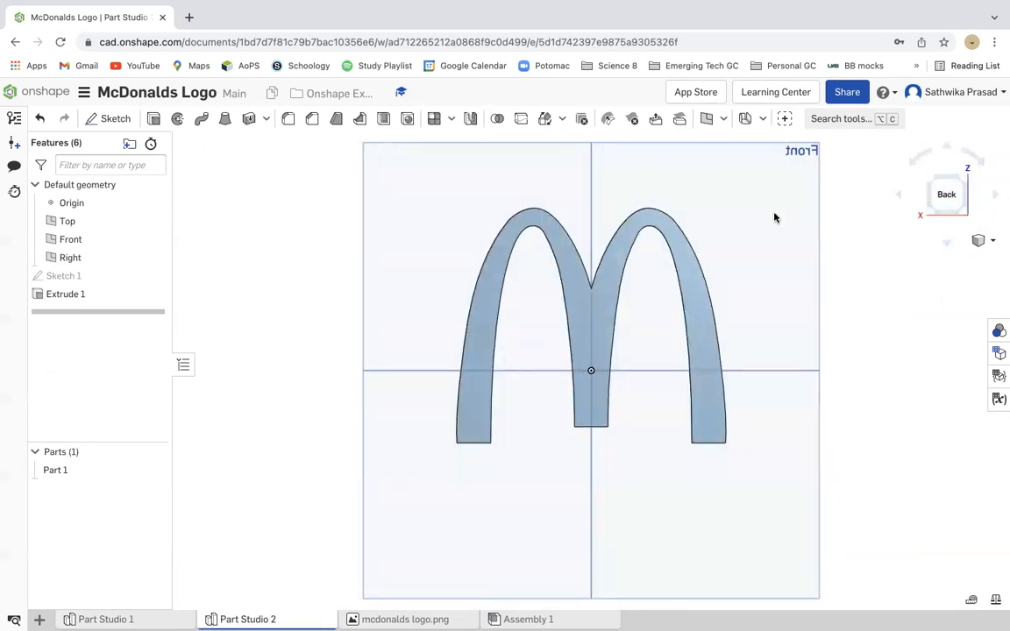
left_click(113, 120)
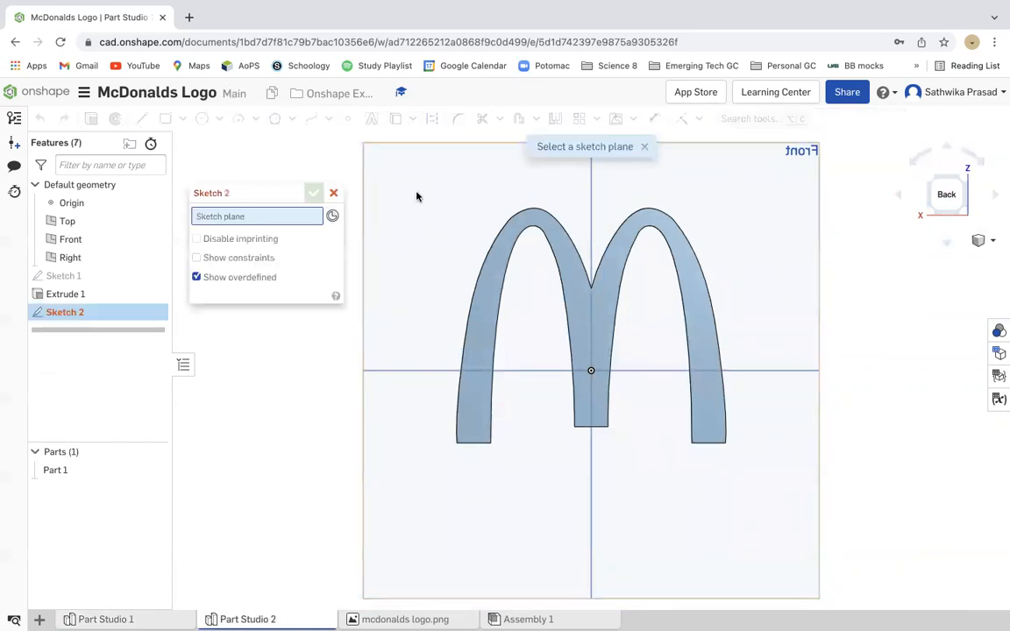
left_click(451, 198)
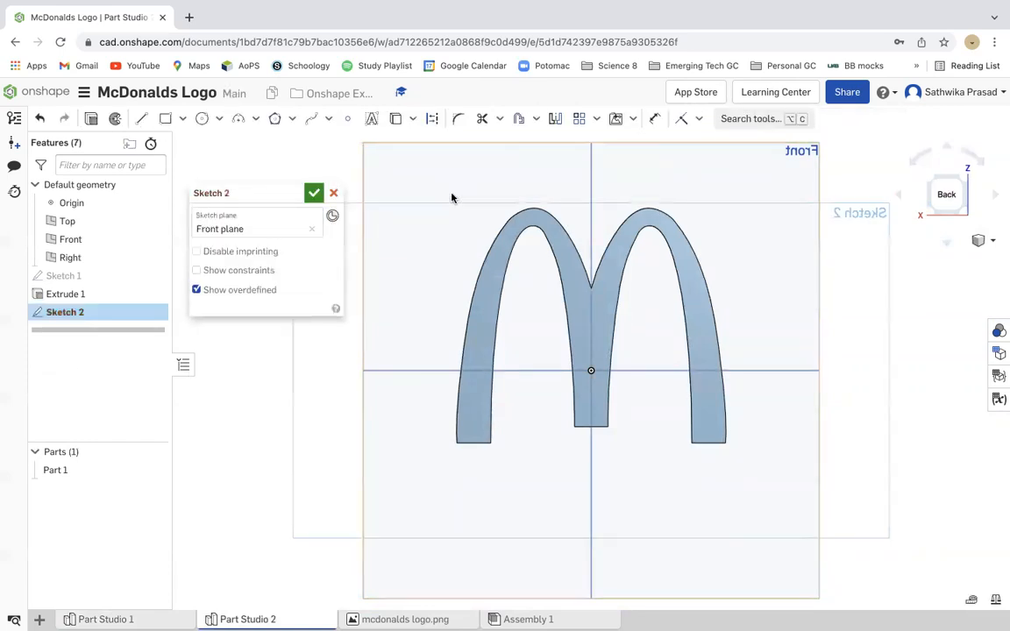
- Draw a center point rectangle about 125 by 134 mm around the logo, centred on the origin
left_click(182, 118)
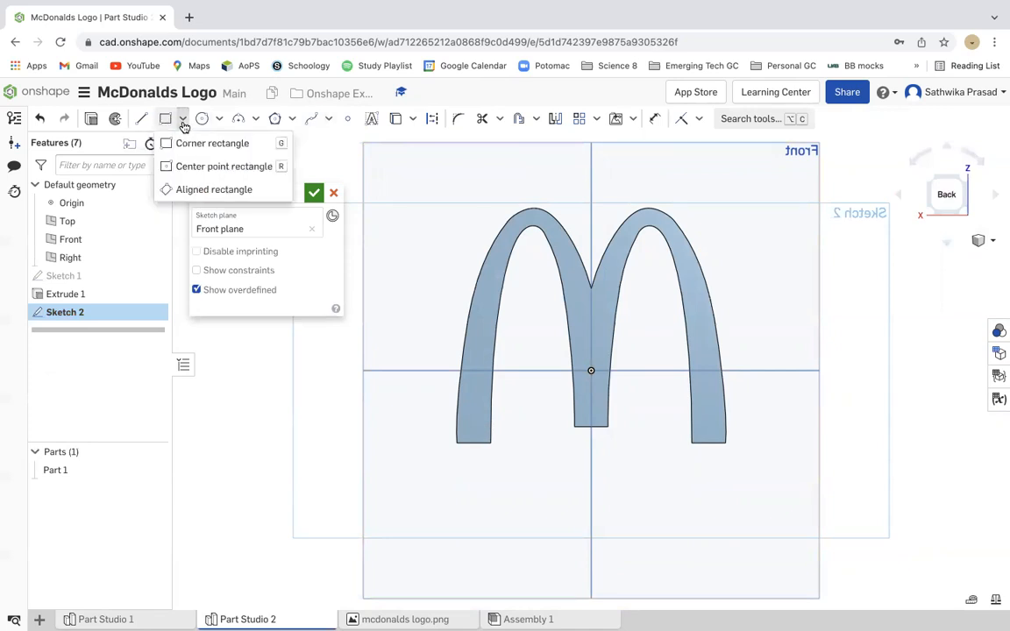
left_click(203, 165)
left_click(591, 370)
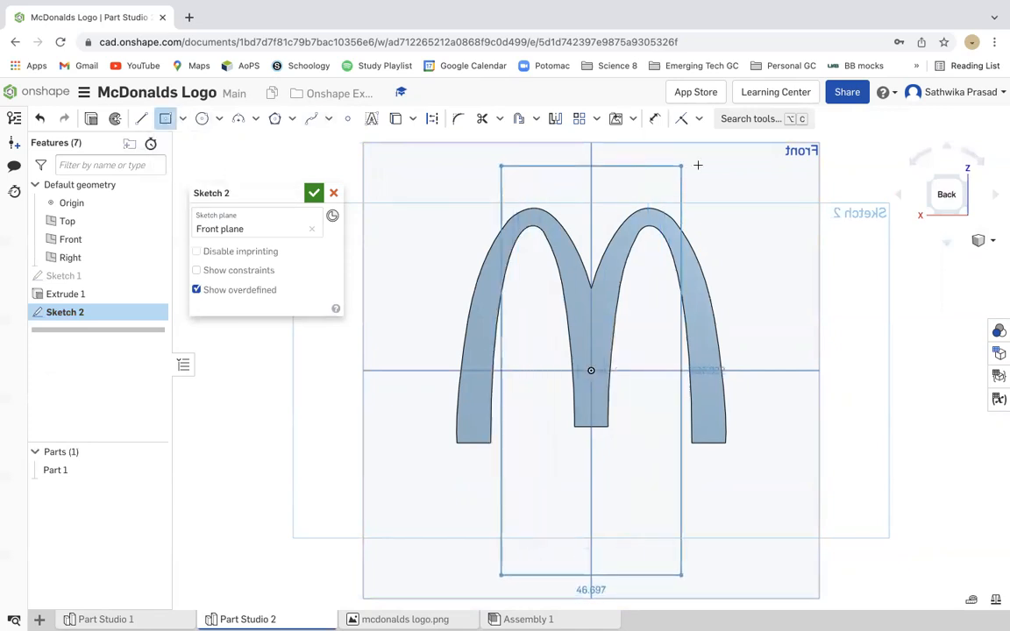
left_click(781, 166)
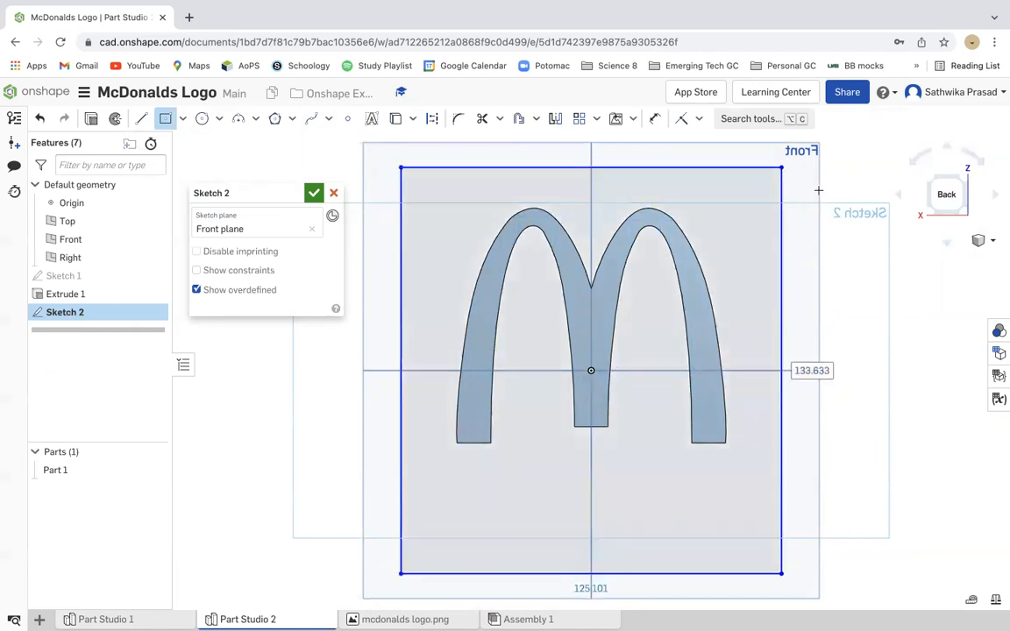
left_click(165, 119)
- Dimension the rectangle with a width of 150 mm and a height of 135 mm
left_click(655, 118)
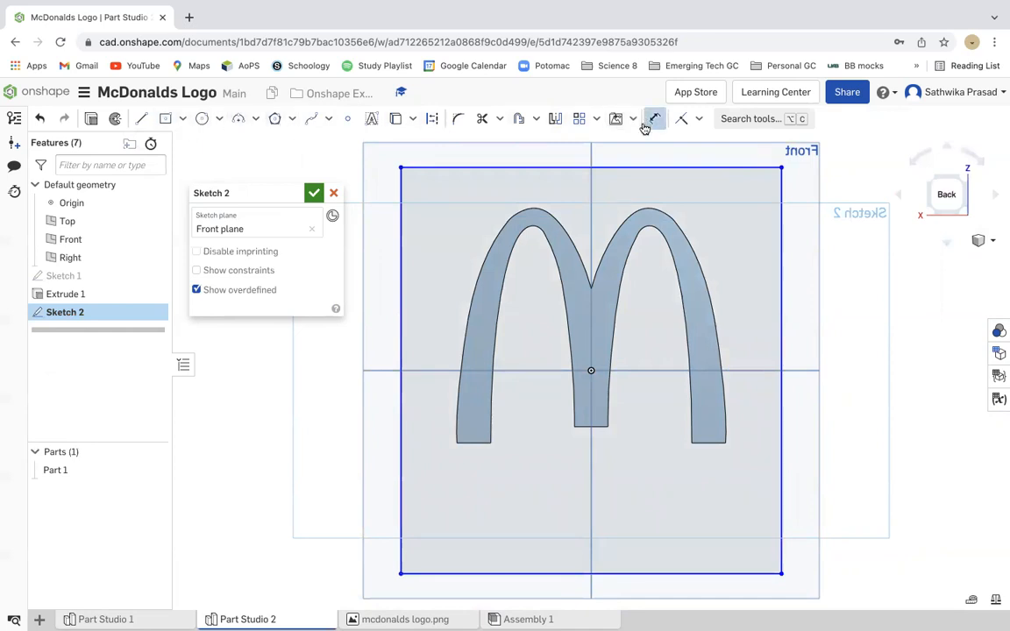
left_click(638, 166)
left_click(635, 157)
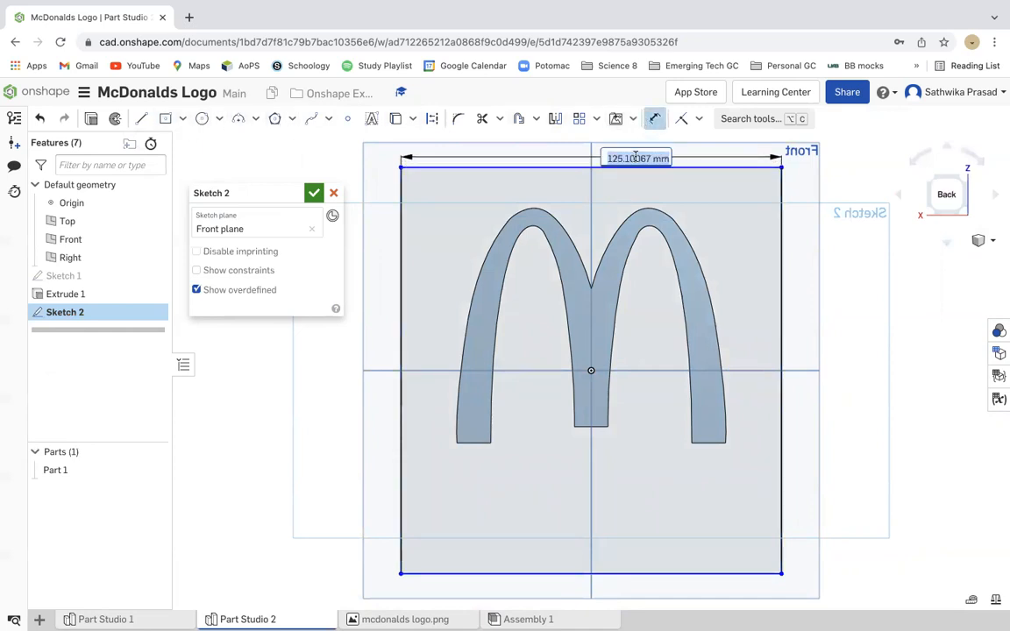
type("150")
key("Return")
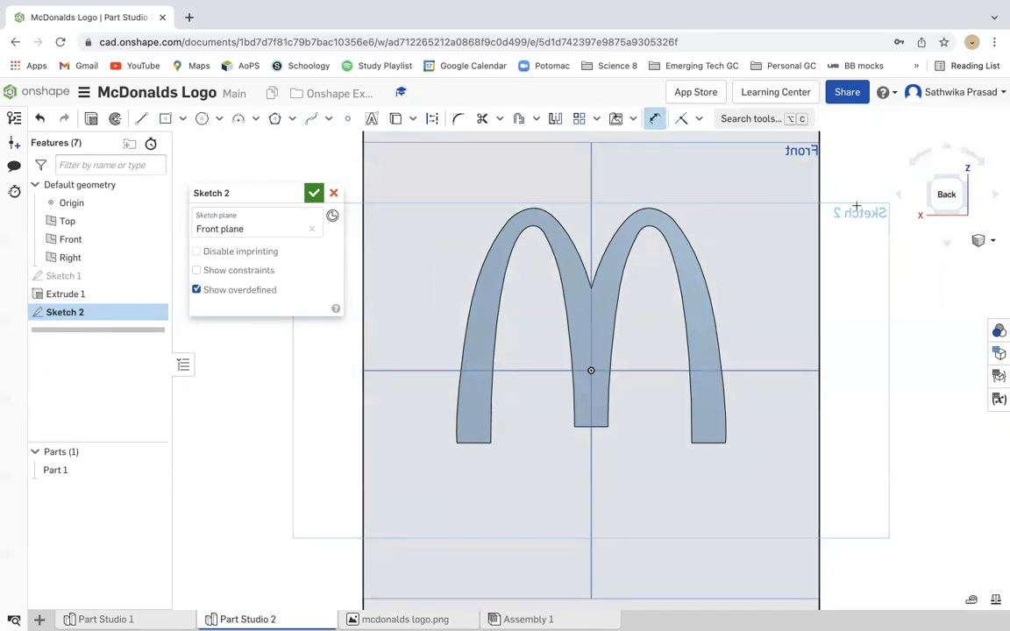
left_click(822, 268)
left_click(869, 277)
type("135")
key("Return")
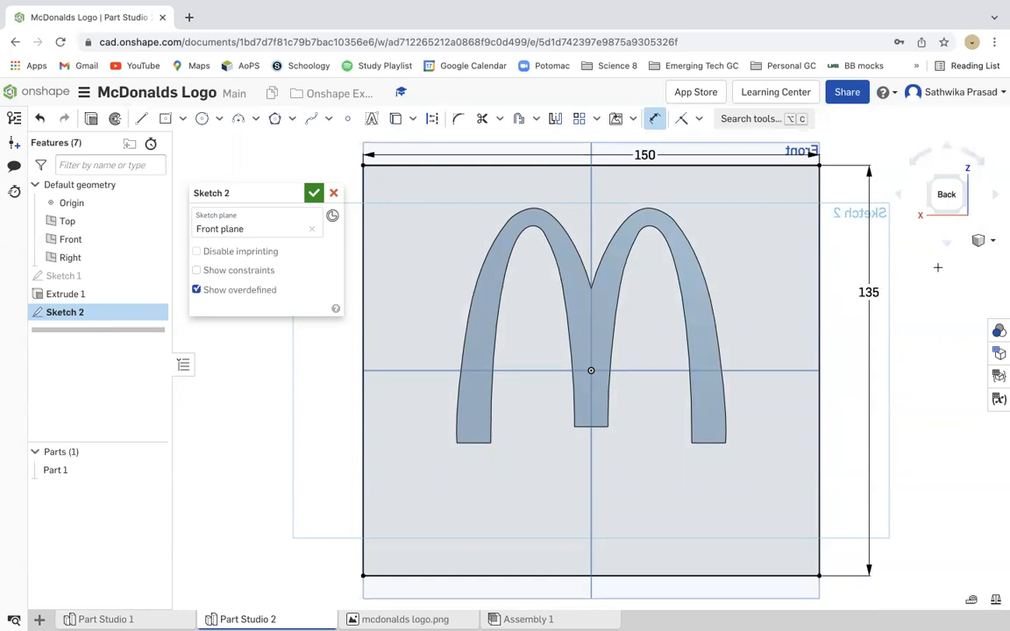
- Try rectangle heights of 125 mm and 100 mm by editing the vertical dimension
double_click(868, 292)
type("125")
key("Return")
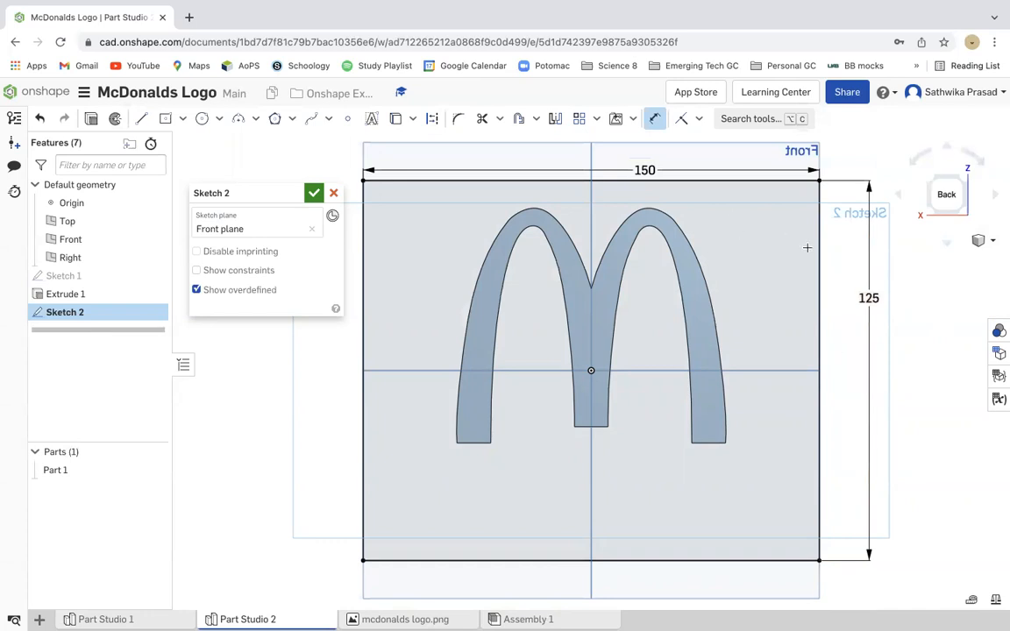
double_click(868, 296)
type("100")
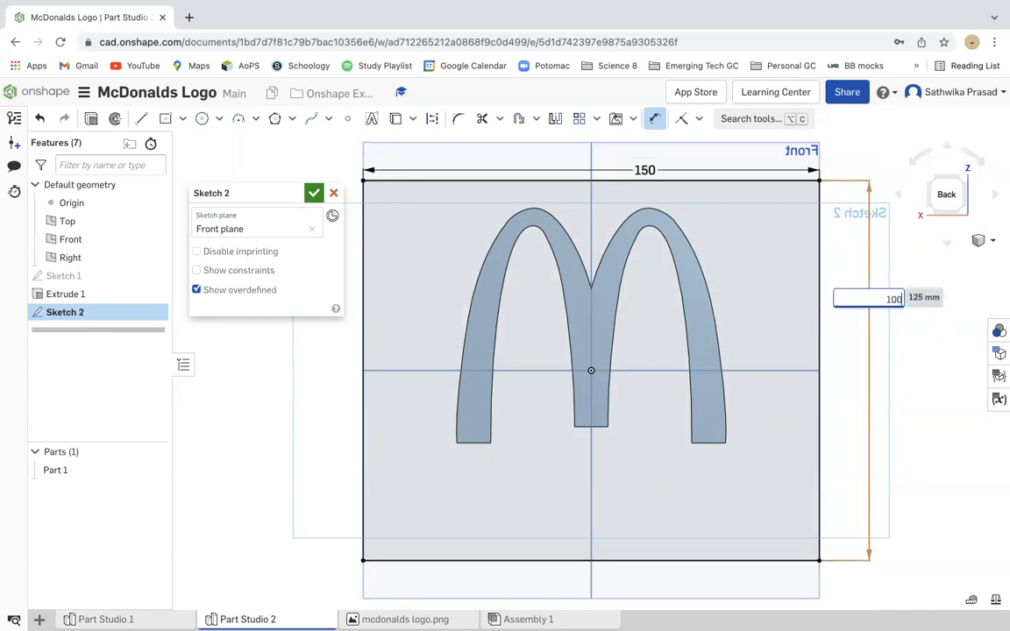
key("Return")
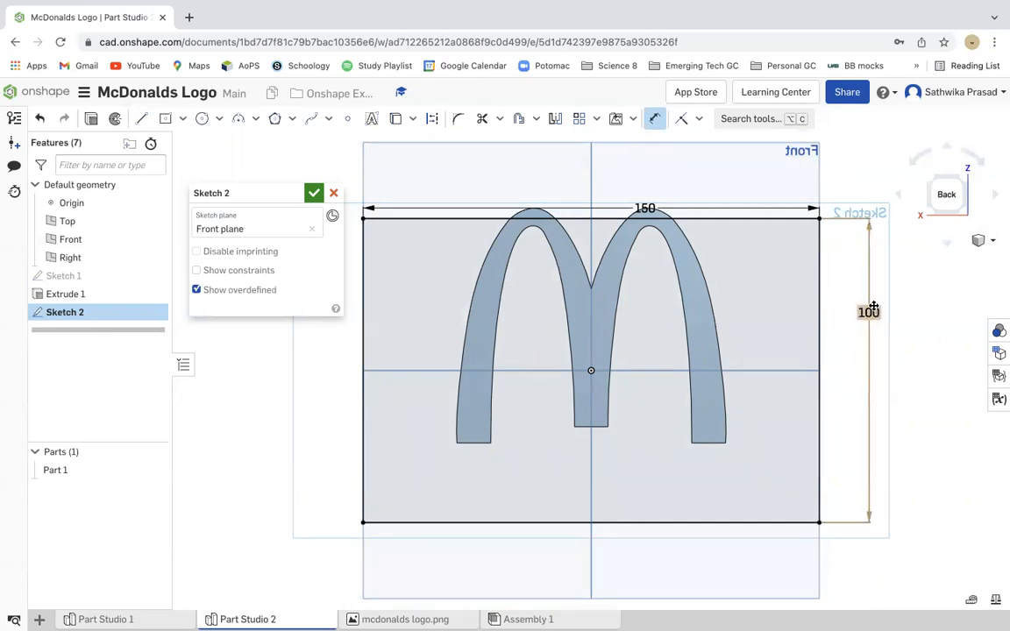
- Undo the rectangle's dimensions, the center point rectangle and Sketch 2's plane selection
key("ctrl+z")
key("ctrl+z")
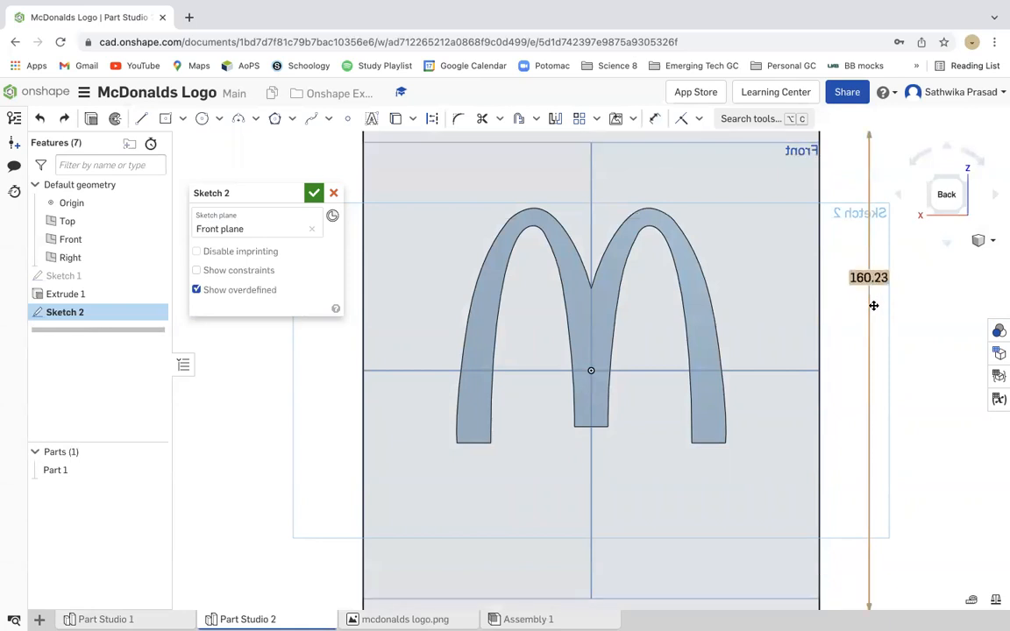
key("super+z")
key("super+z")
key("super+z")
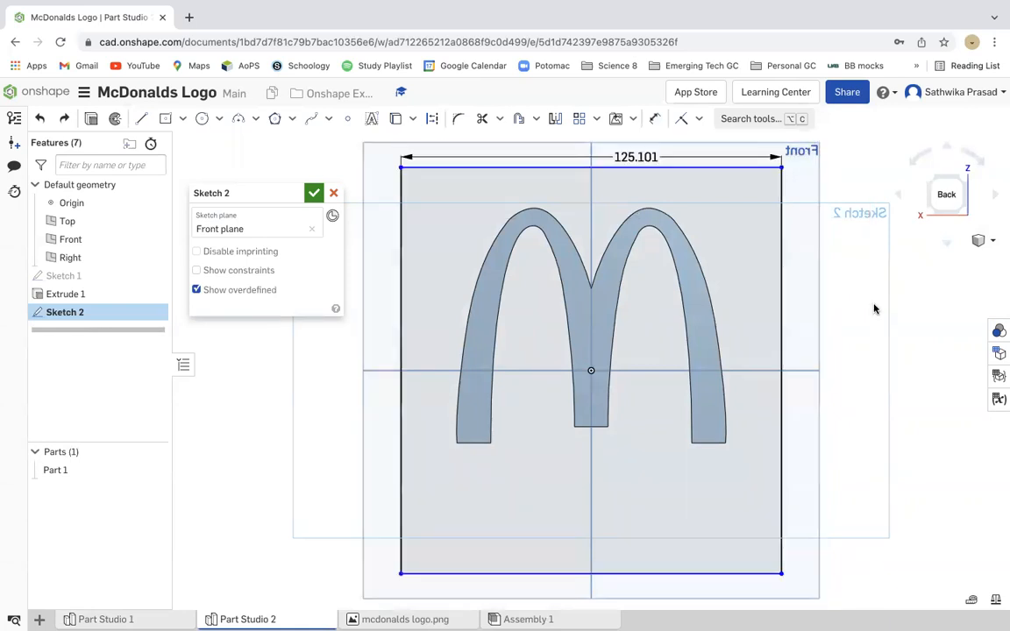
key("super+z")
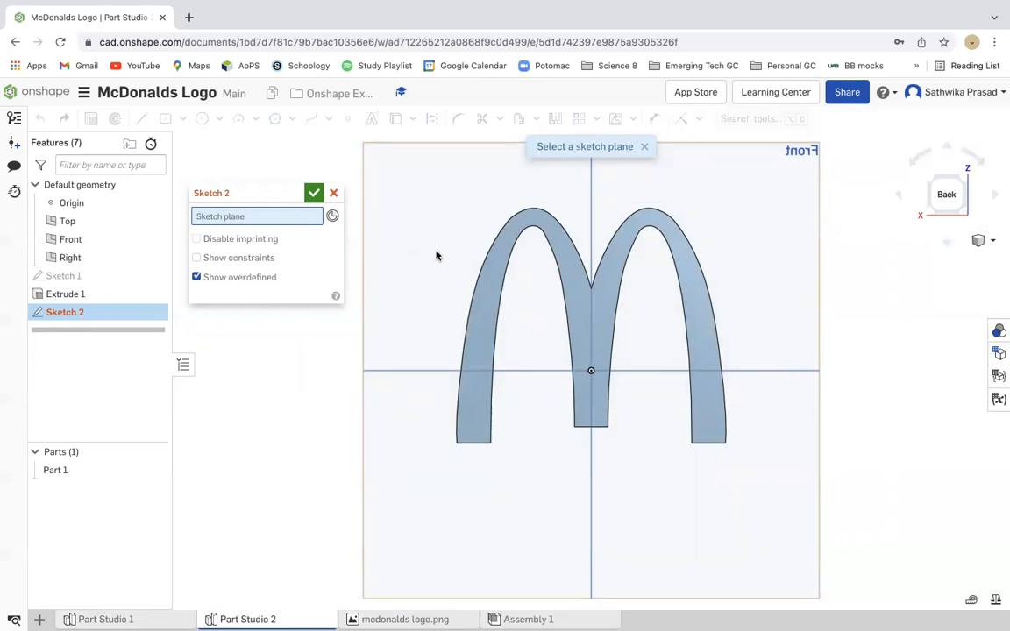
- Reselect the Front plane as the sketch plane for Sketch 2
left_click(415, 235)
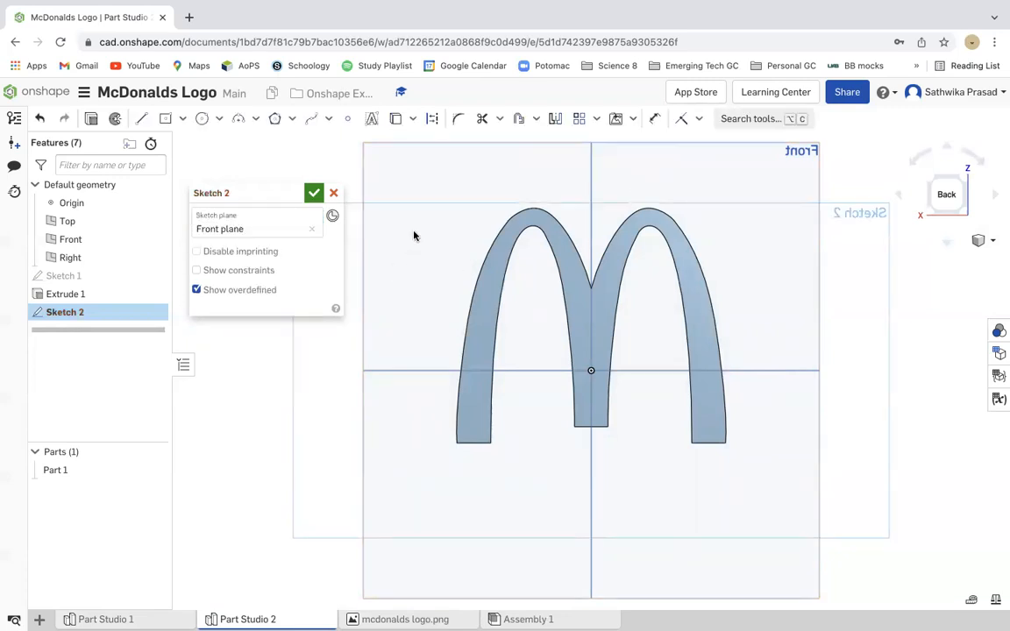
left_click(312, 230)
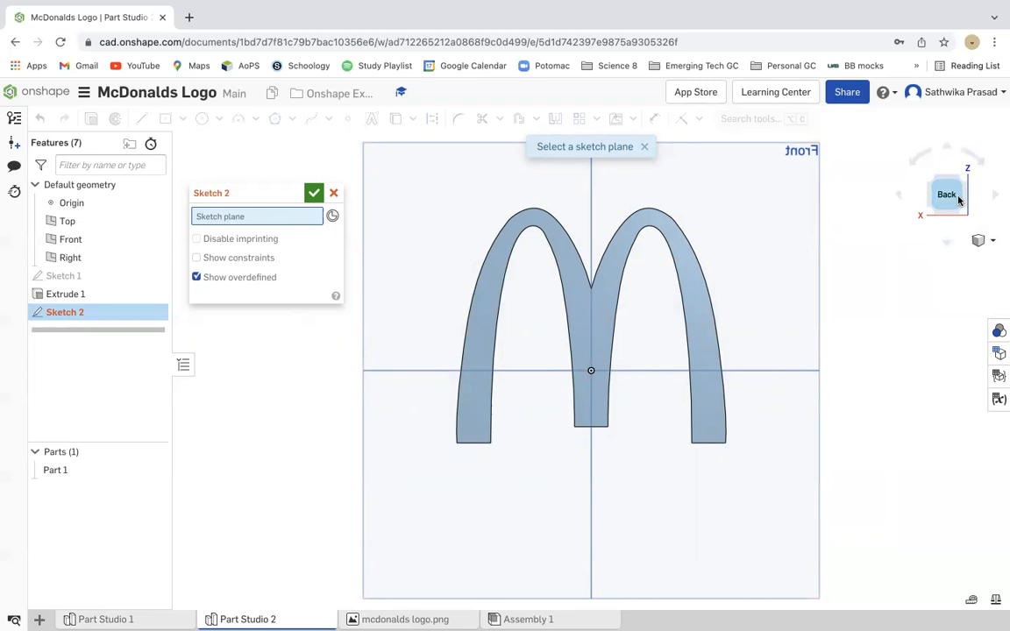
left_click(745, 161)
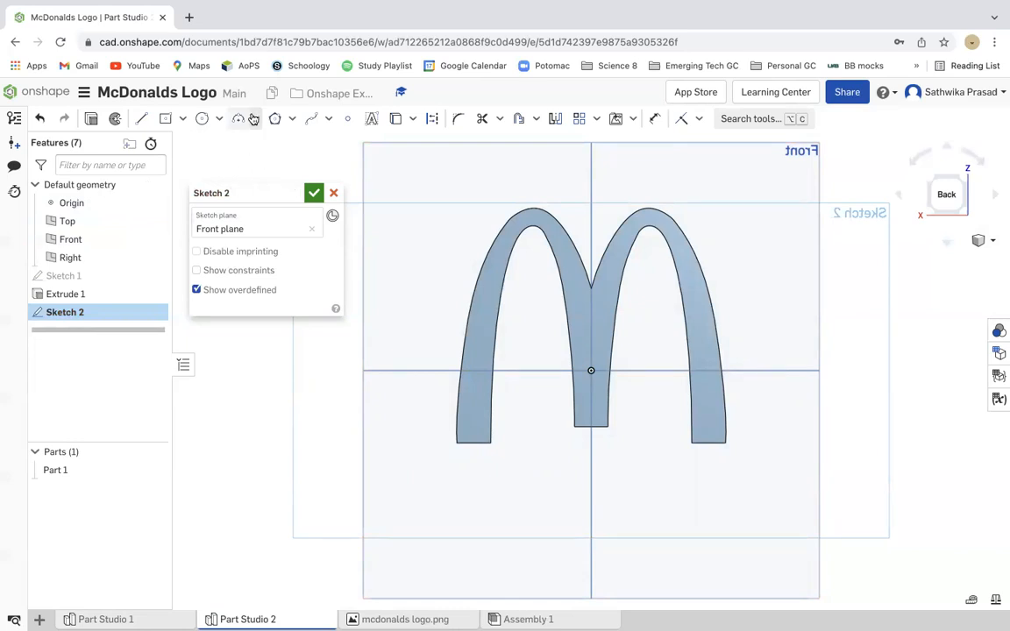
- Draw a corner rectangle enclosing the whole M shape and activate the Dimension tool
left_click(181, 121)
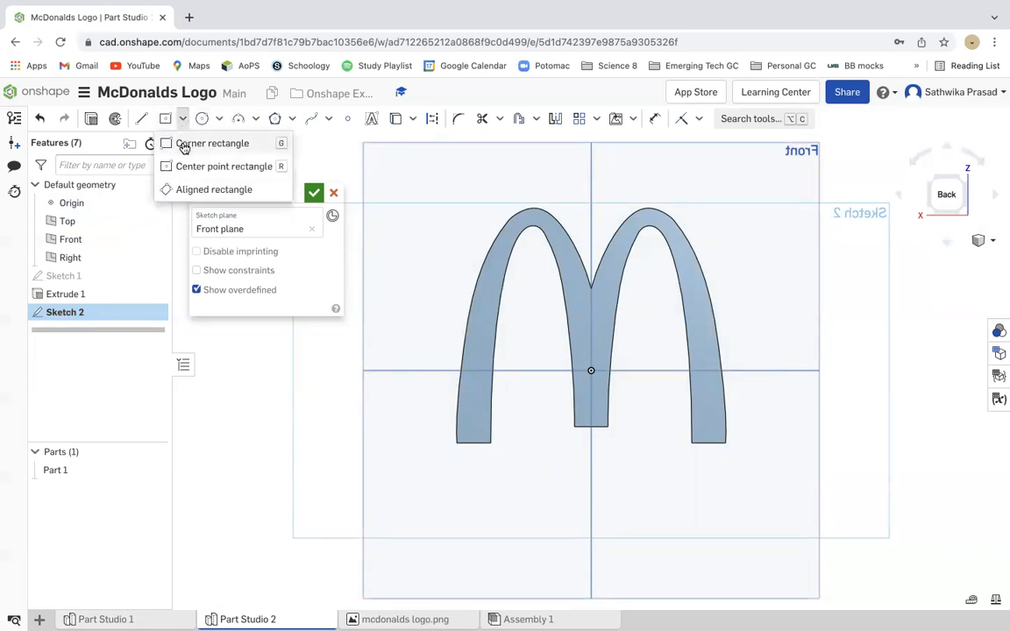
left_click(183, 145)
left_click(409, 186)
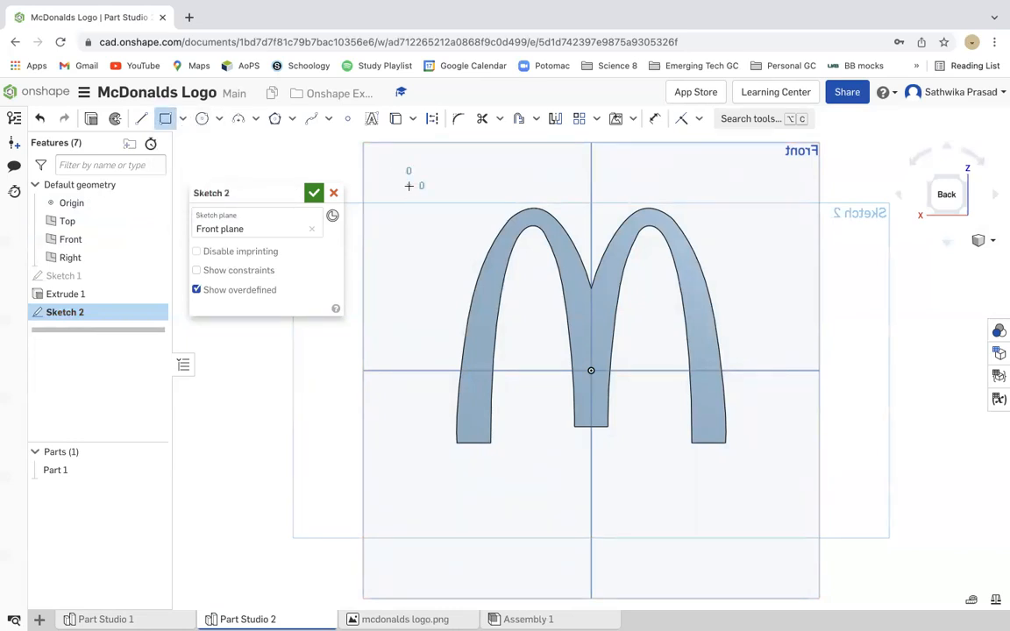
left_click(791, 474)
key("u")
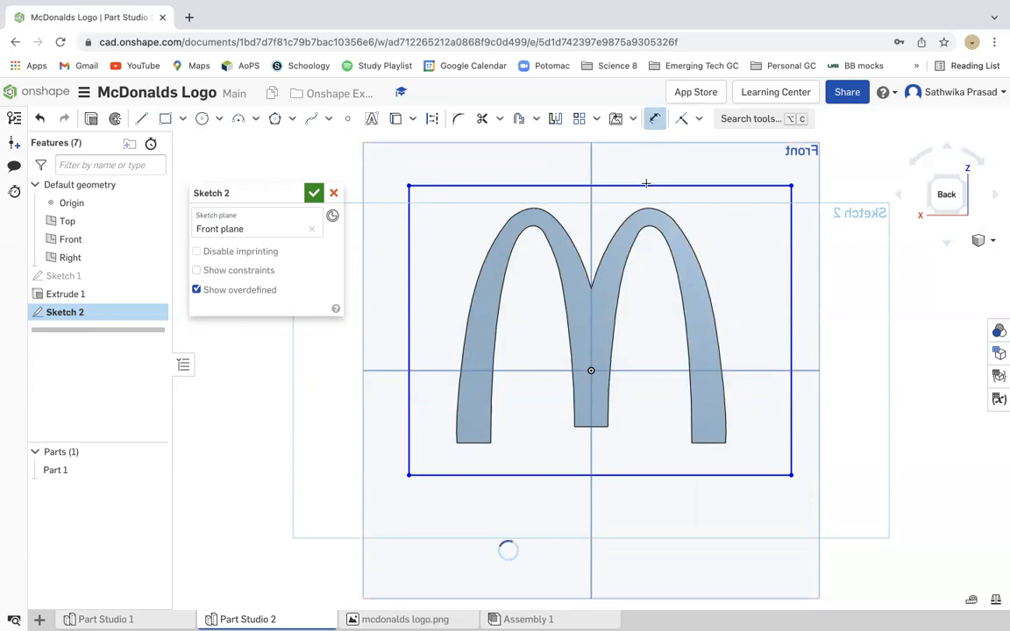
- Dimension the rectangle around the M as 125 mm wide and 100 mm high
key("Escape")
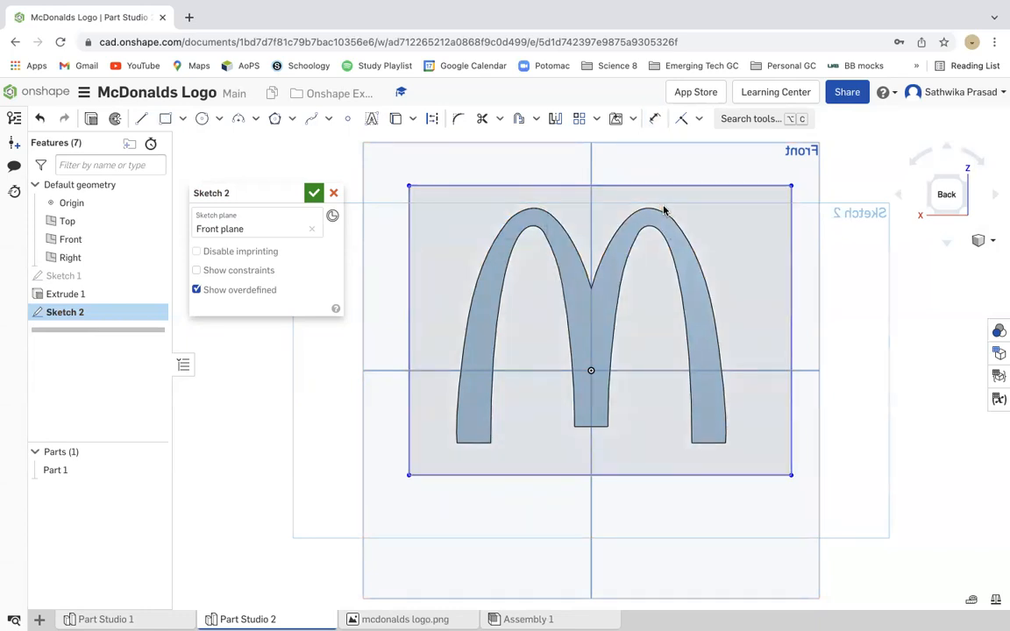
left_click(655, 120)
left_click(647, 185)
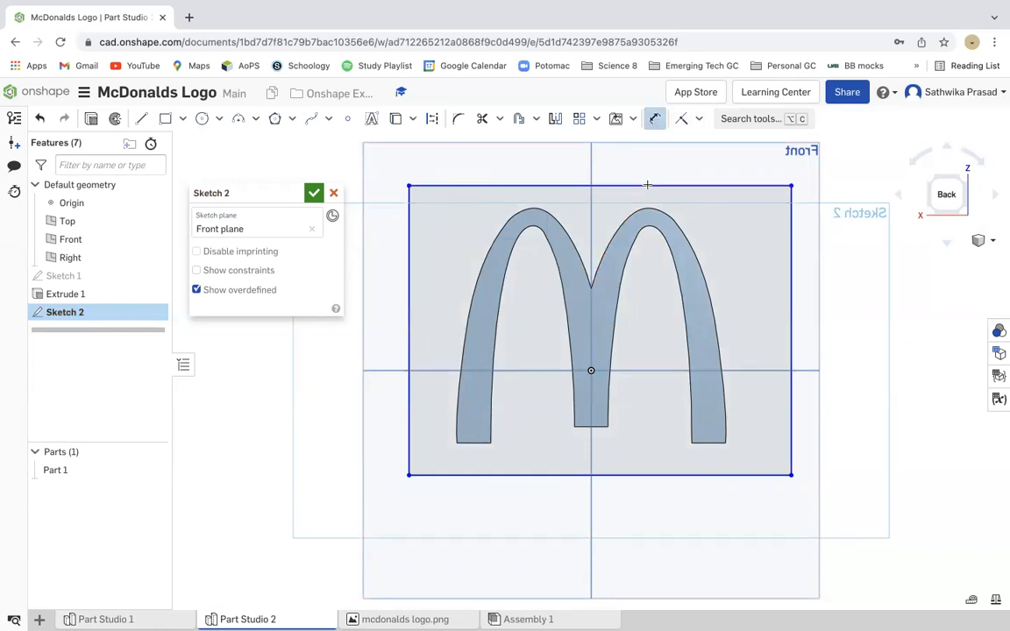
left_click(628, 167)
type("125")
key("Return")
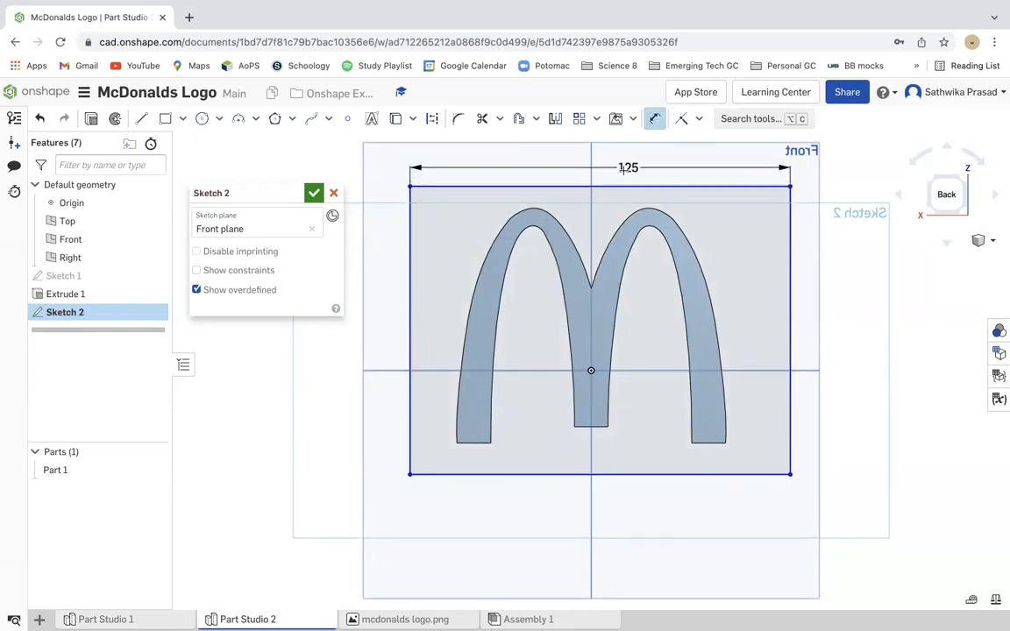
left_click(406, 251)
left_click(401, 250)
type("100")
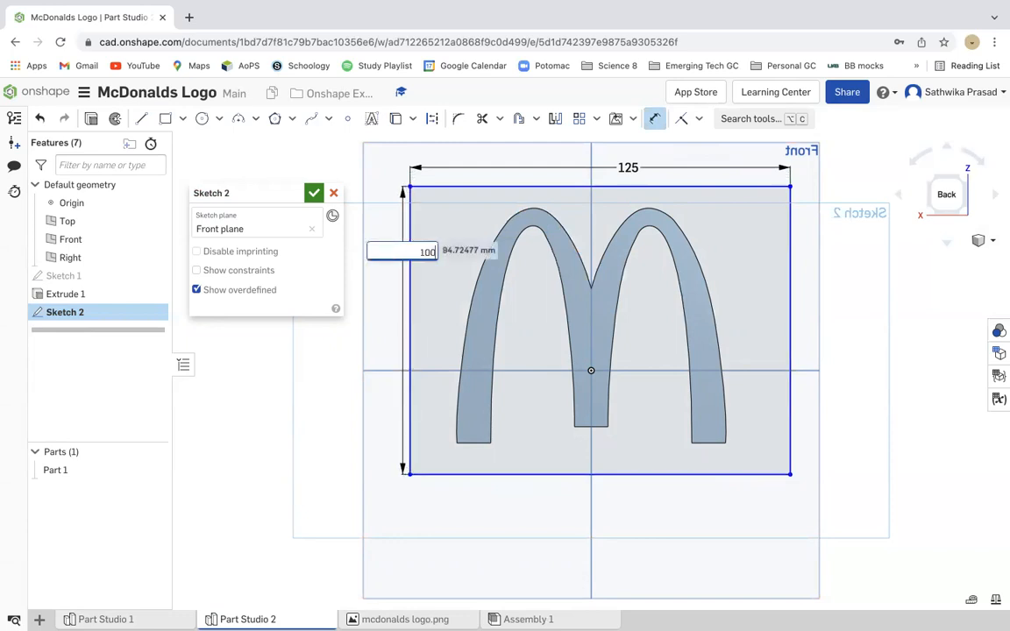
key("Return")
key("Escape")
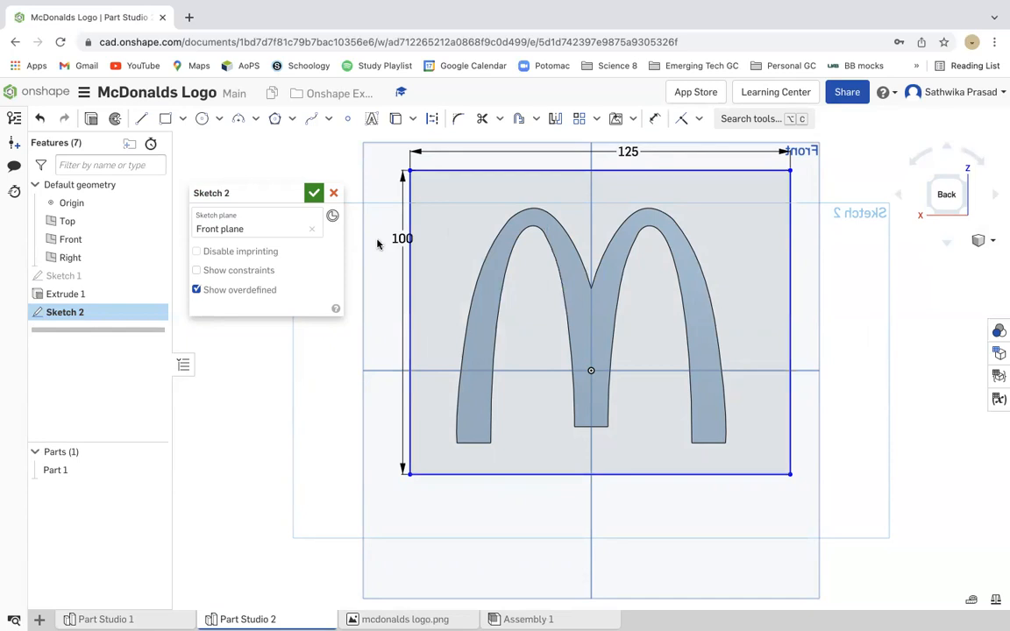
- Finish the rectangle sketch and extrude its region 25 mm, added to the M part, discarding the extra empty extrude
left_click(314, 193)
left_click(978, 244)
left_click(953, 261)
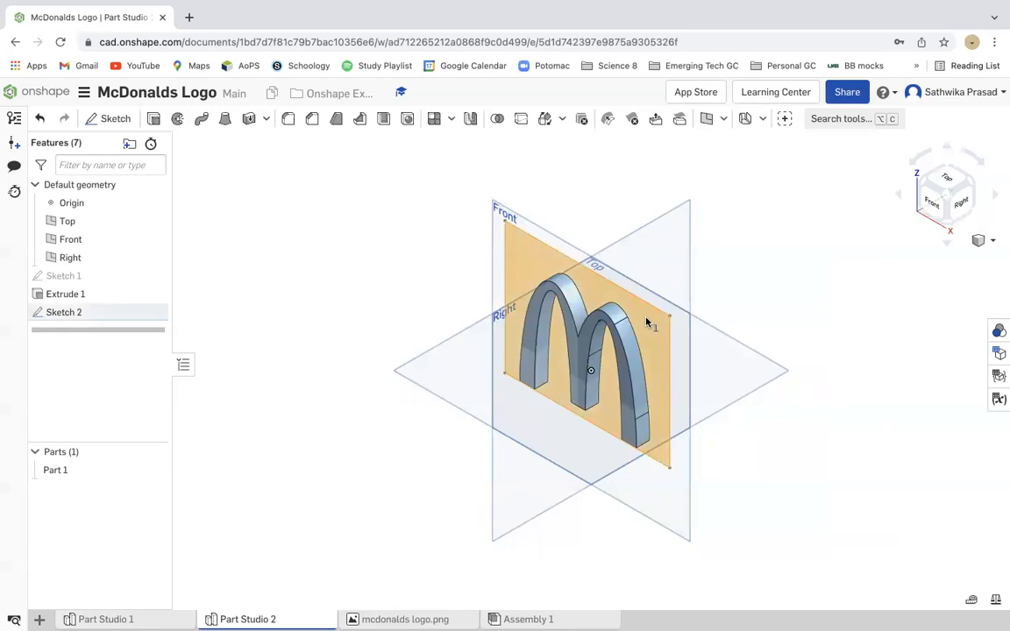
left_click(154, 119)
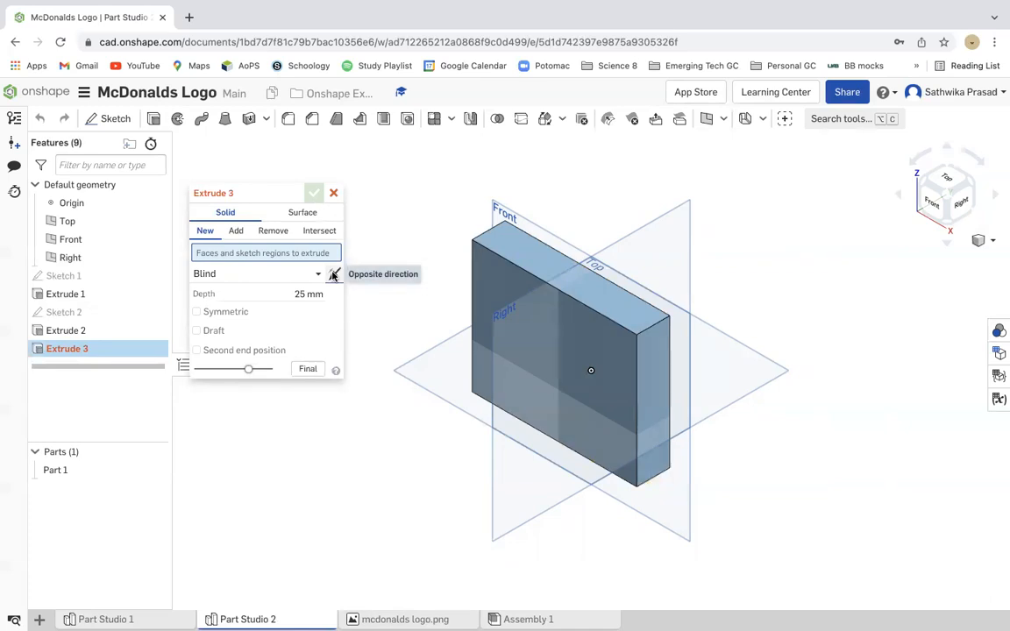
left_click(334, 192)
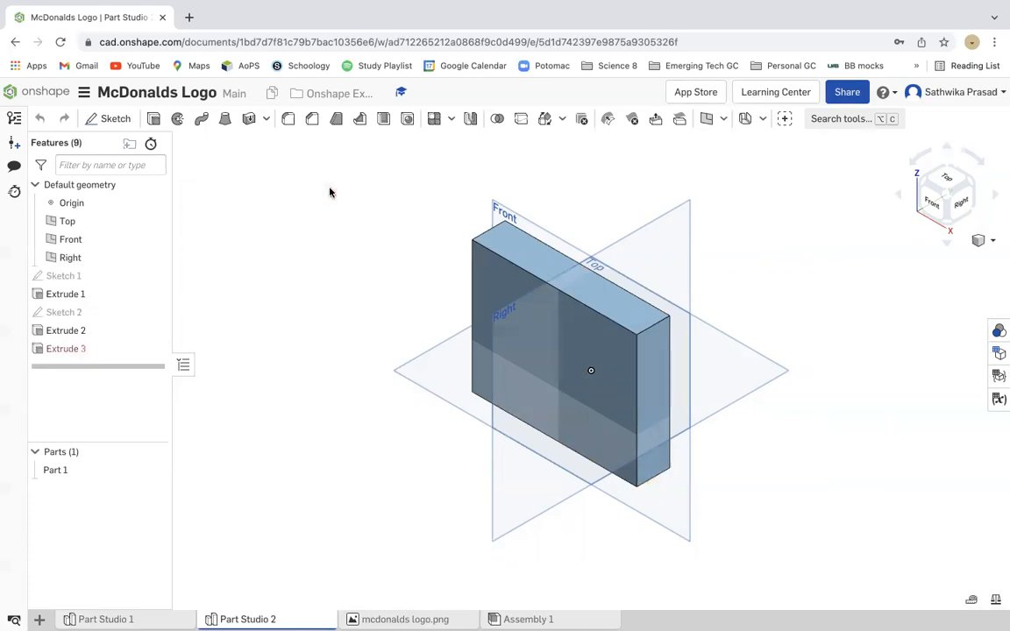
- Edit the plate's extrude to go in the opposite direction as a new part with a depth of 15 mm
right_click(117, 337)
left_click(141, 363)
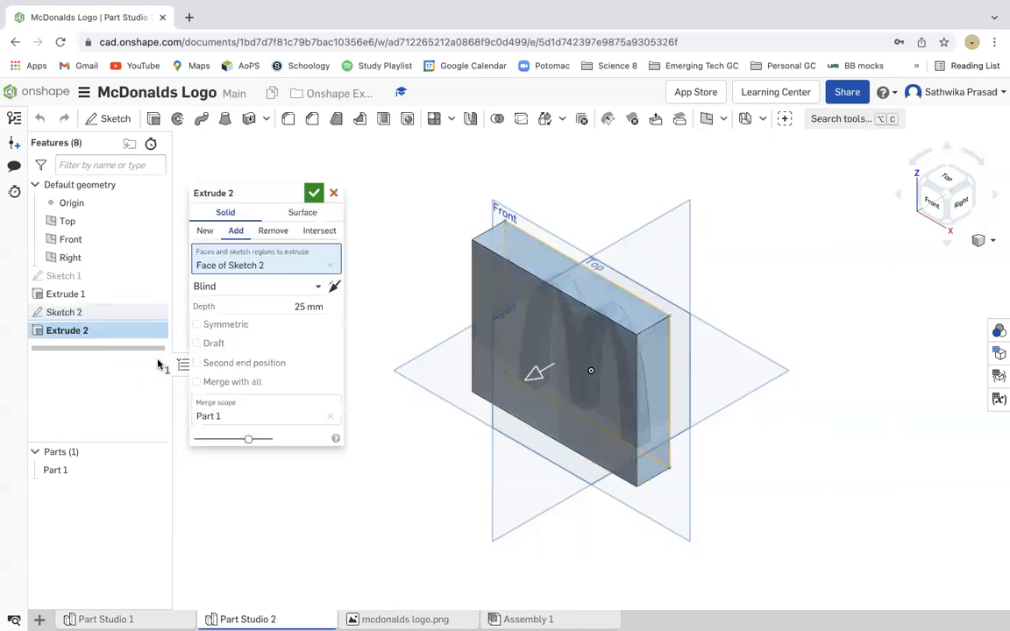
left_click(336, 287)
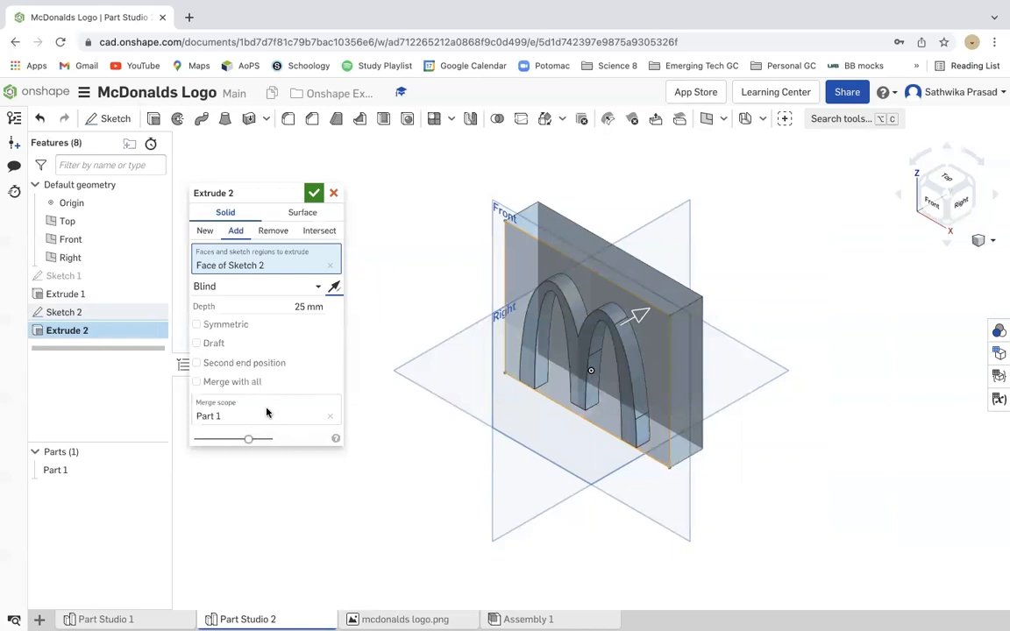
left_click(205, 232)
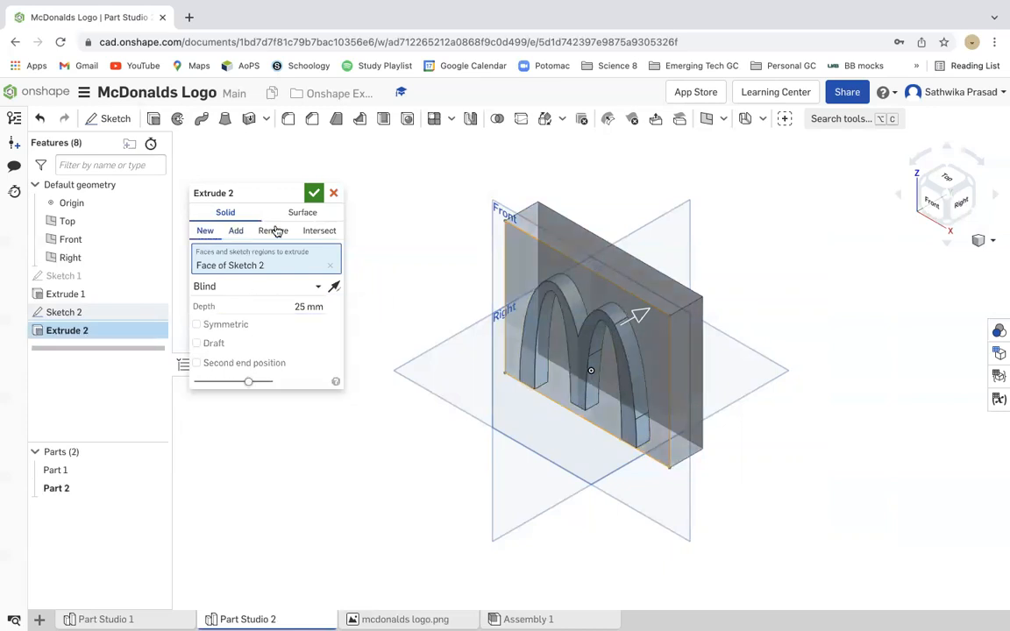
left_click(309, 307)
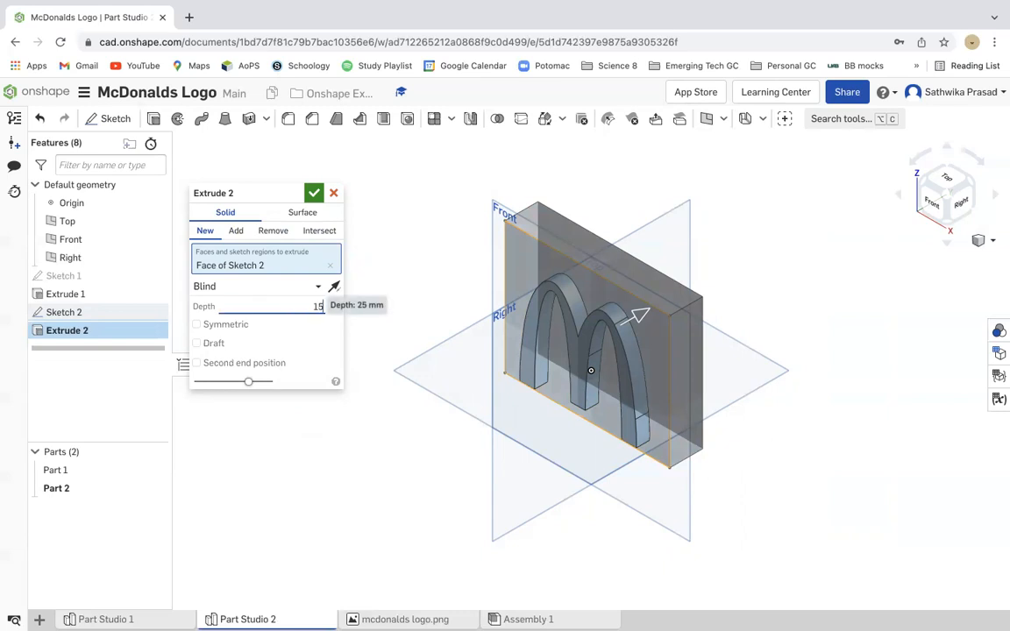
type("15")
key("Return")
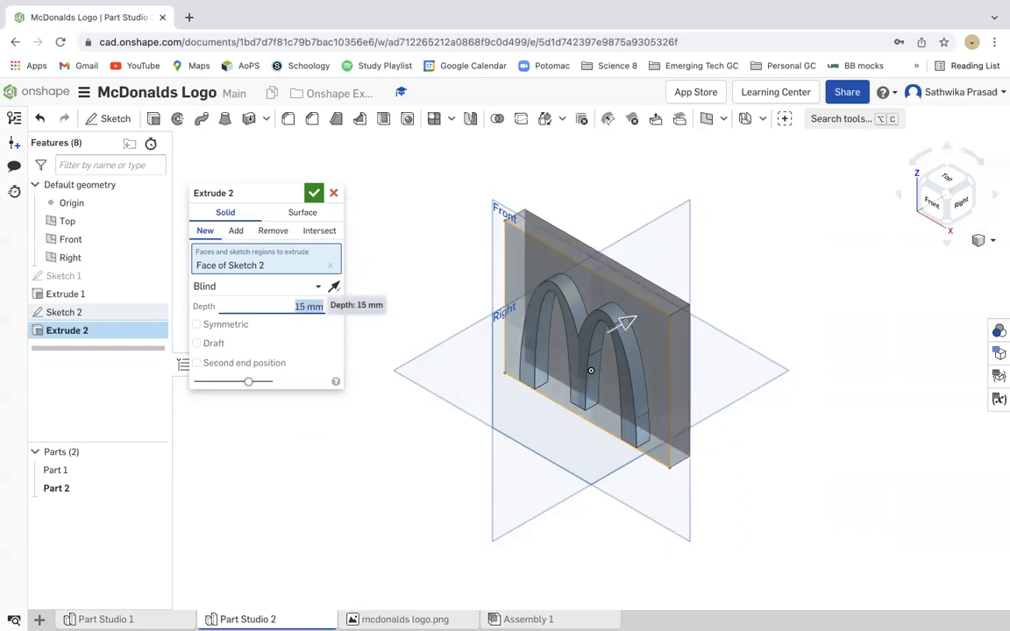
left_click(314, 193)
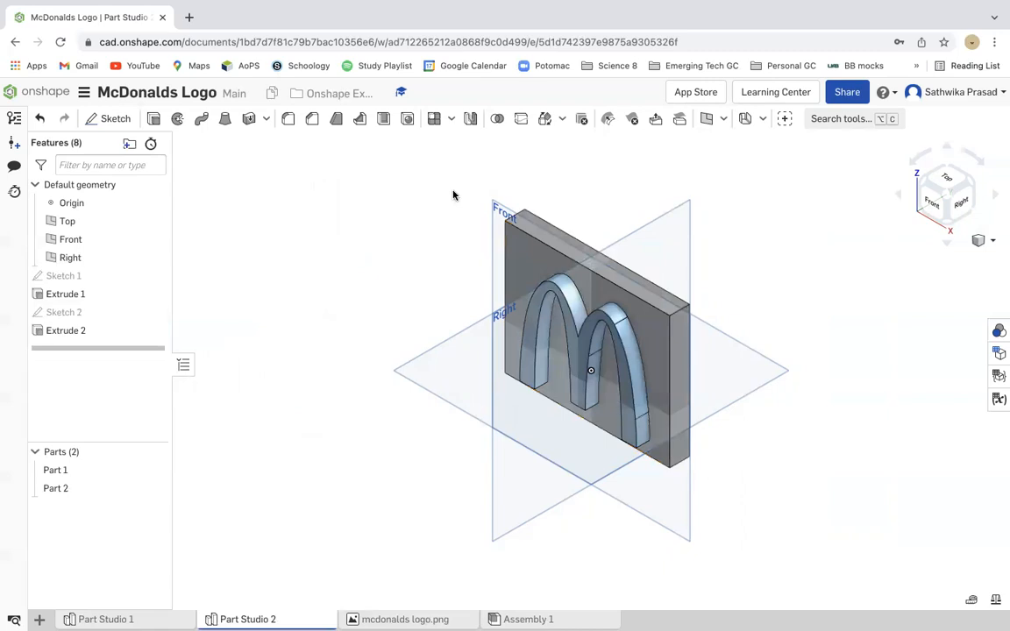
- Reopen the plate's rectangle sketch for editing and set the rectangle's height to 150 mm
left_click(928, 206)
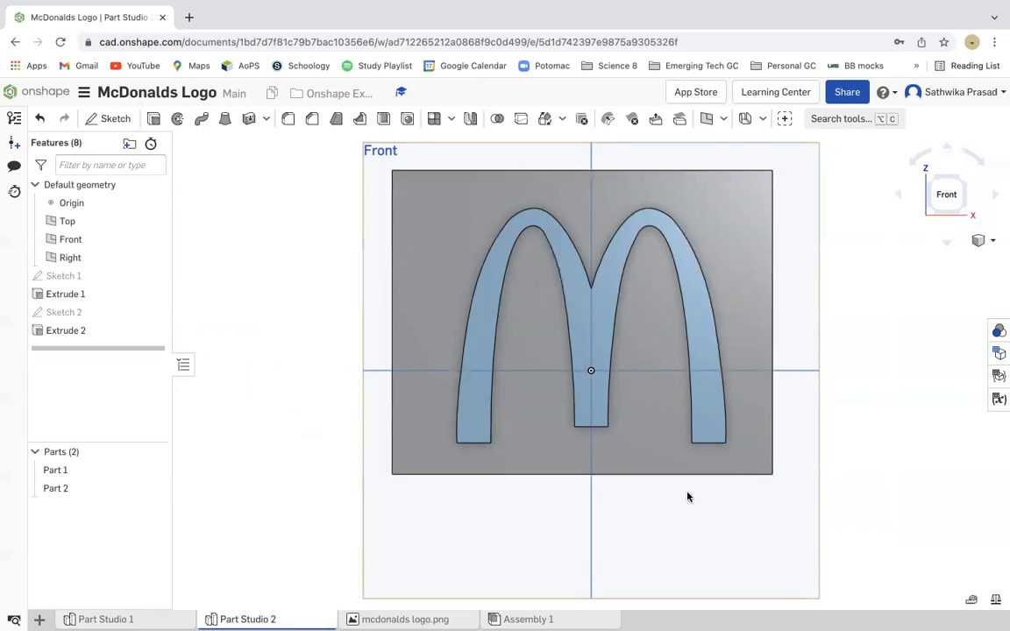
right_click(127, 313)
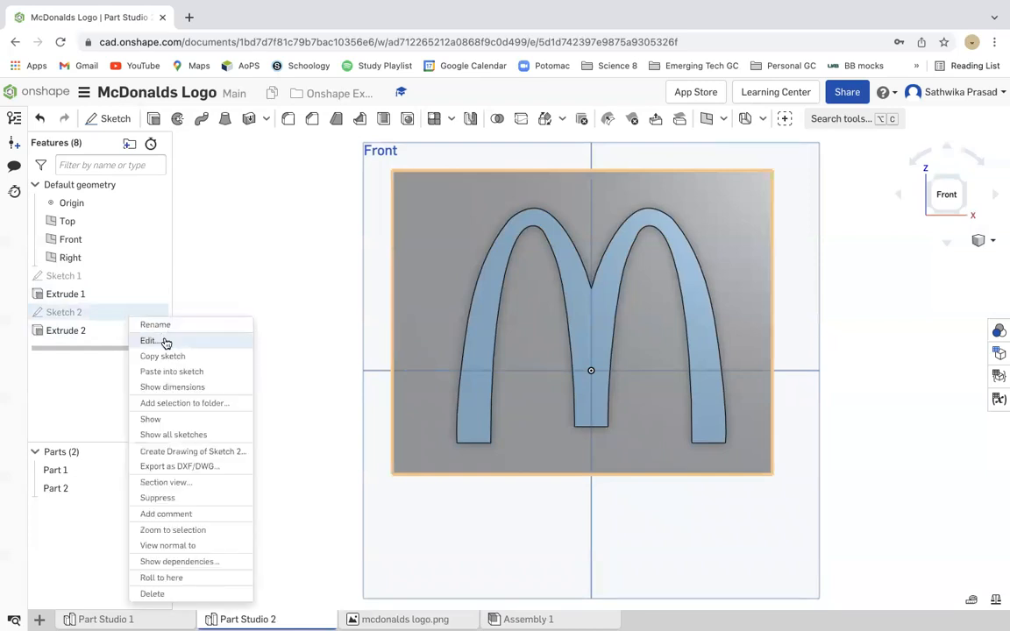
left_click(165, 341)
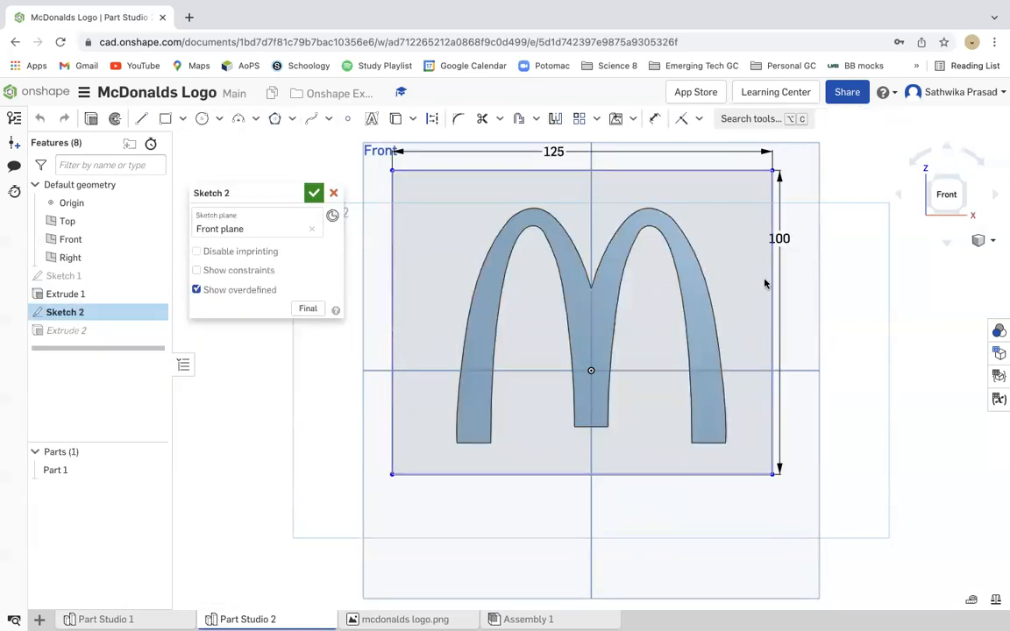
double_click(780, 236)
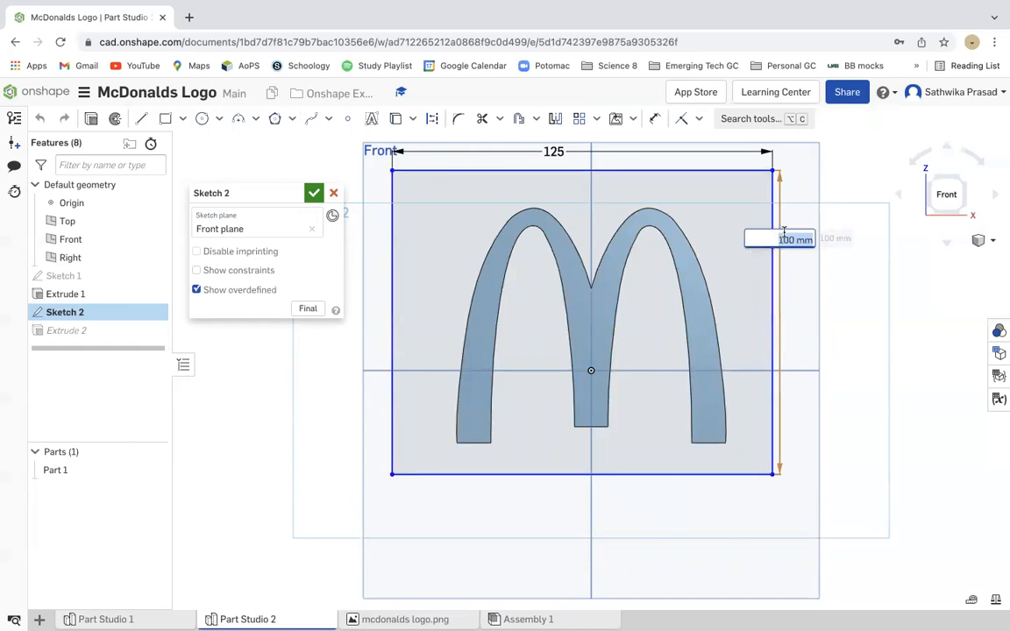
type("150")
key("Return")
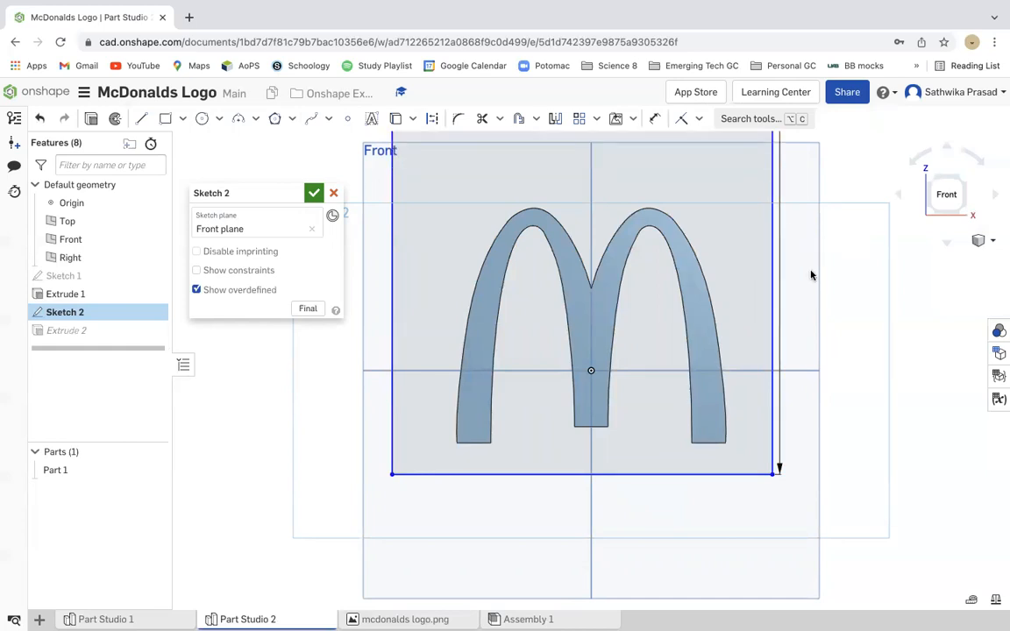
scroll(811, 275, "down", 5)
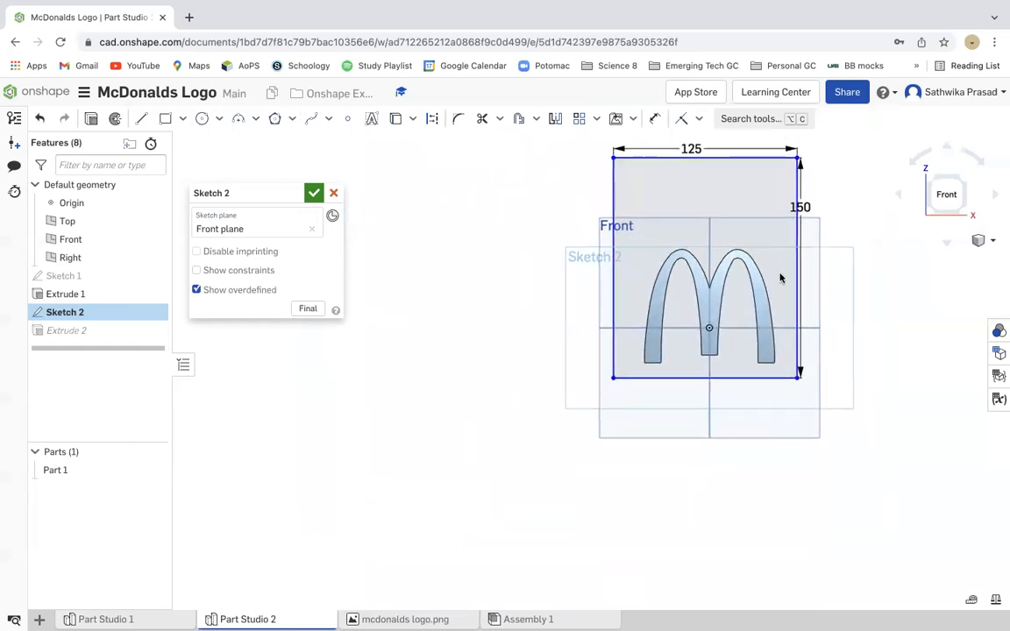
- Place sketch points at the midpoints of the rectangle's upper and right edges and at its center
left_click(351, 120)
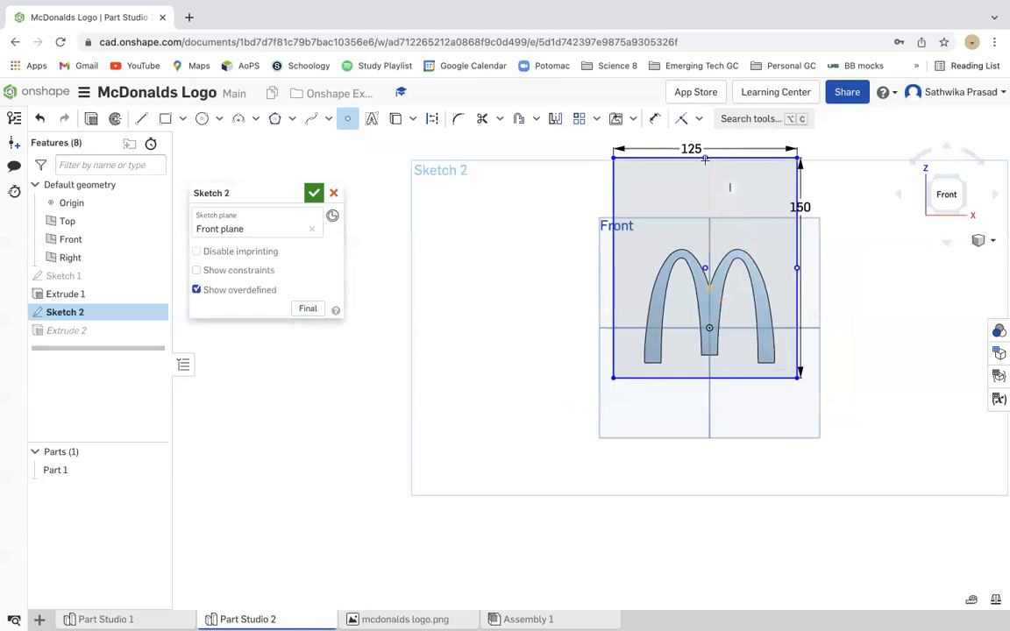
left_click(706, 267)
key("Escape")
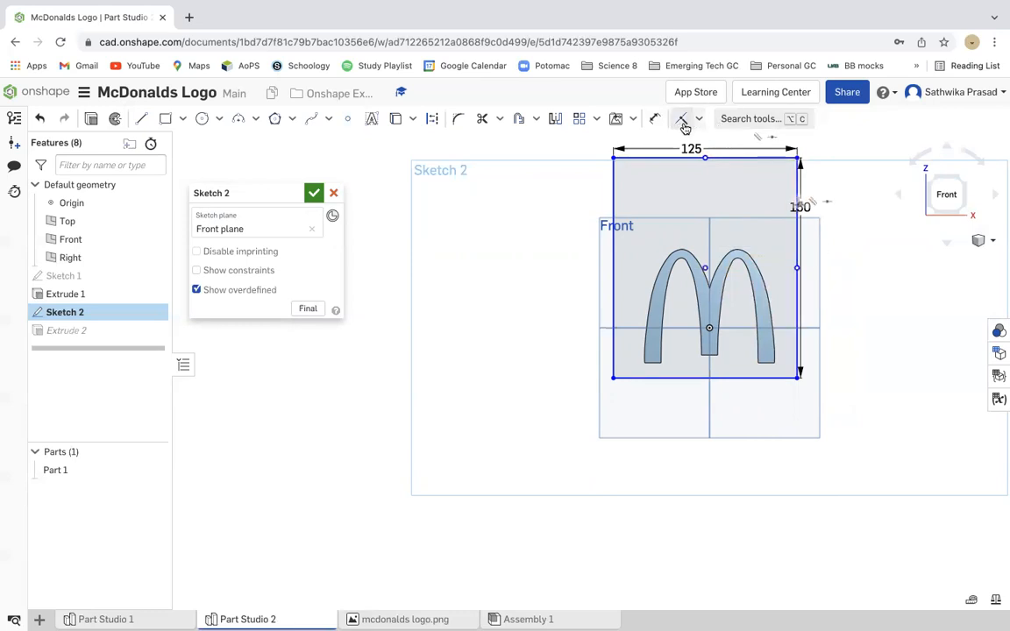
- Make the rectangle's center point coincident with the vertical Right plane line and with the origin
left_click(681, 118)
left_click(706, 267)
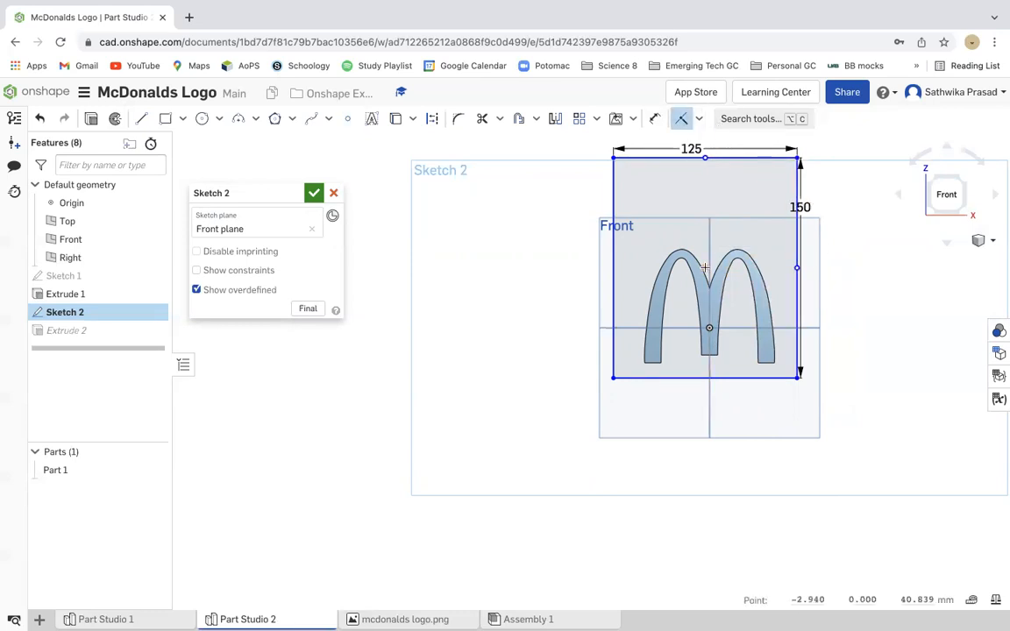
left_click(711, 301)
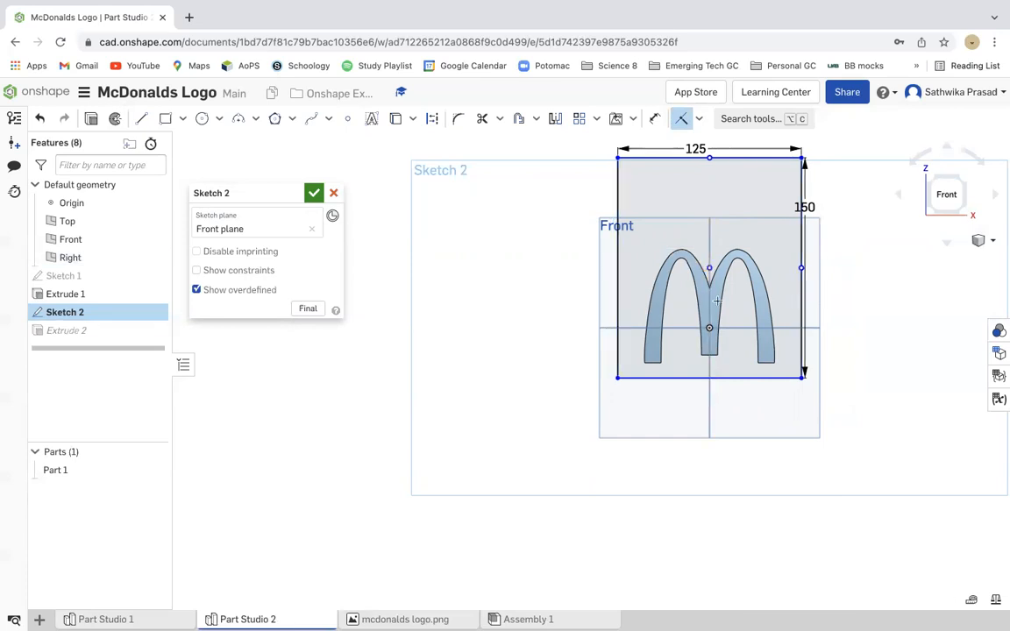
left_click(710, 268)
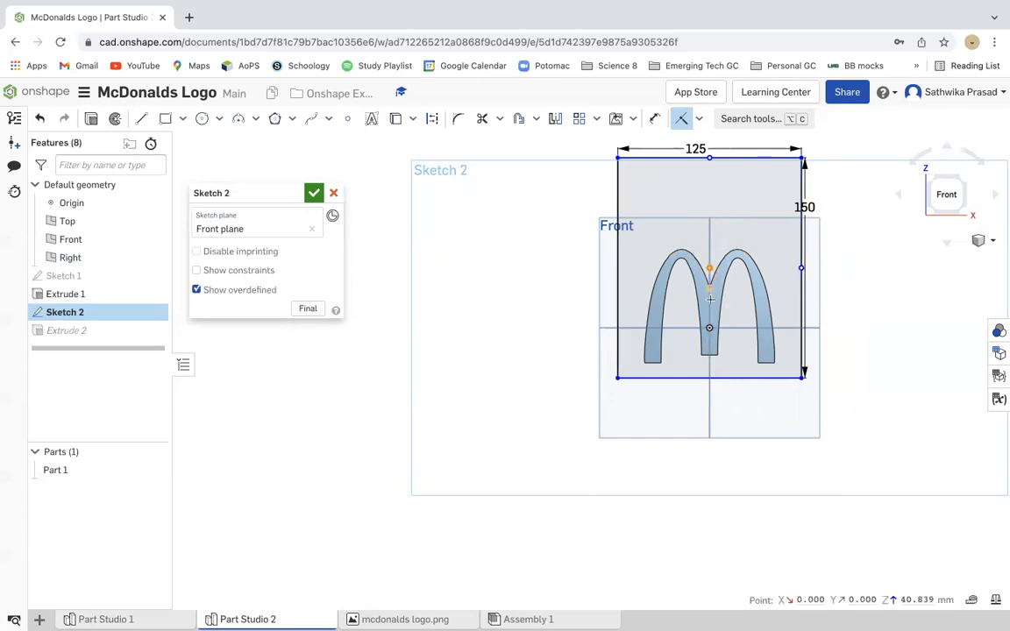
left_click(710, 328)
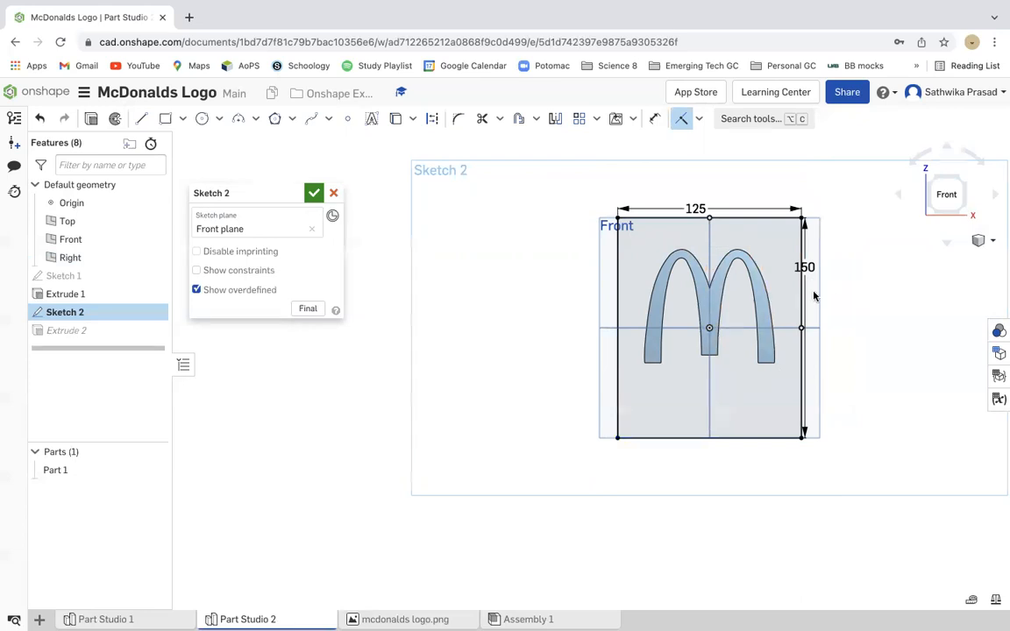
key("Escape")
- Try rectangle heights of 40 mm and 140 mm
double_click(805, 267)
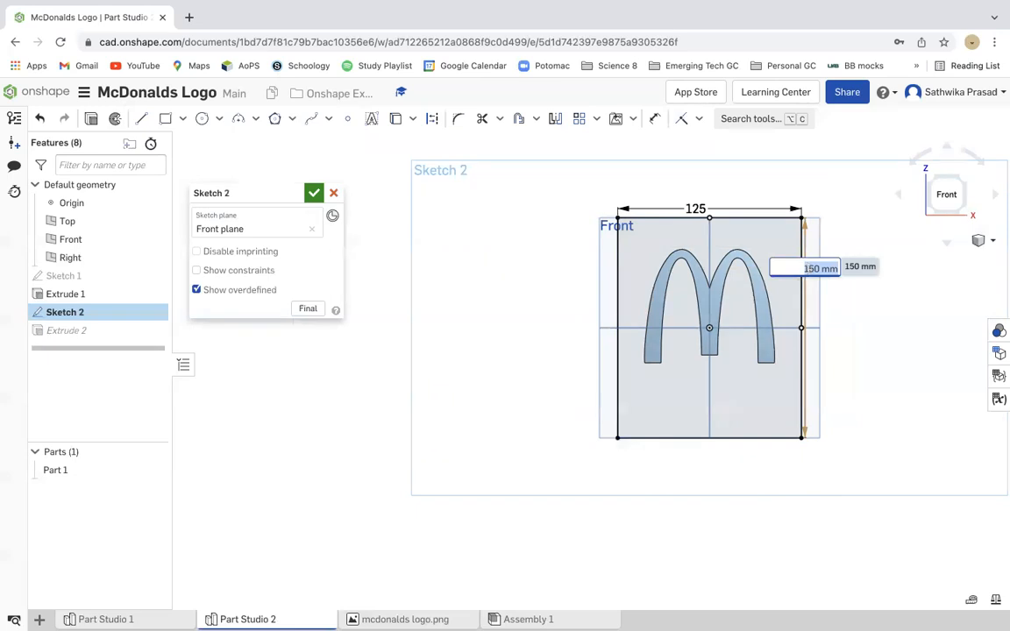
type("40")
key("Return")
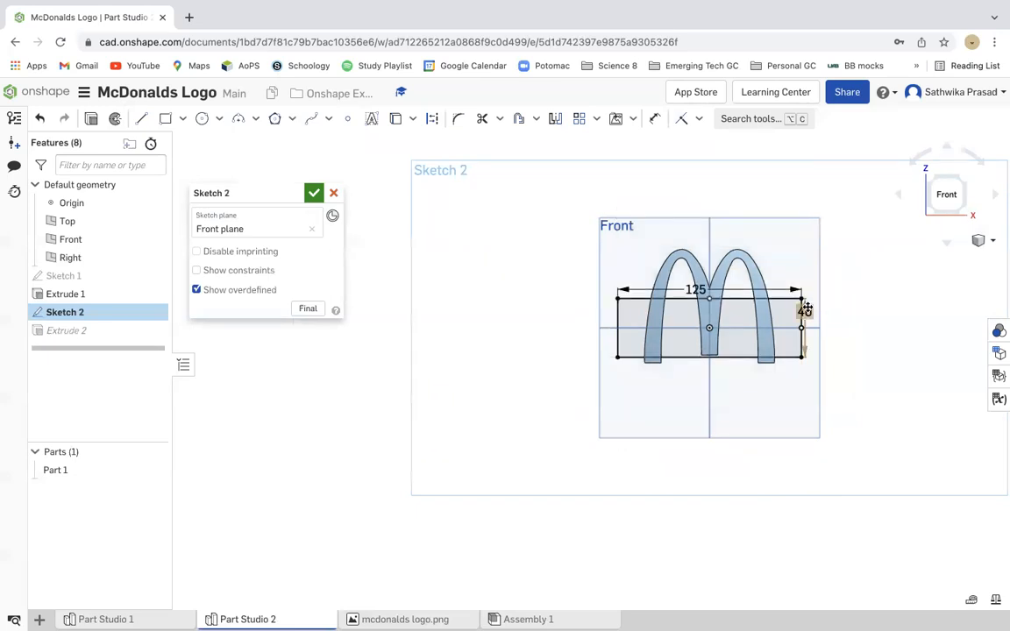
double_click(805, 311)
type("140")
key("Return")
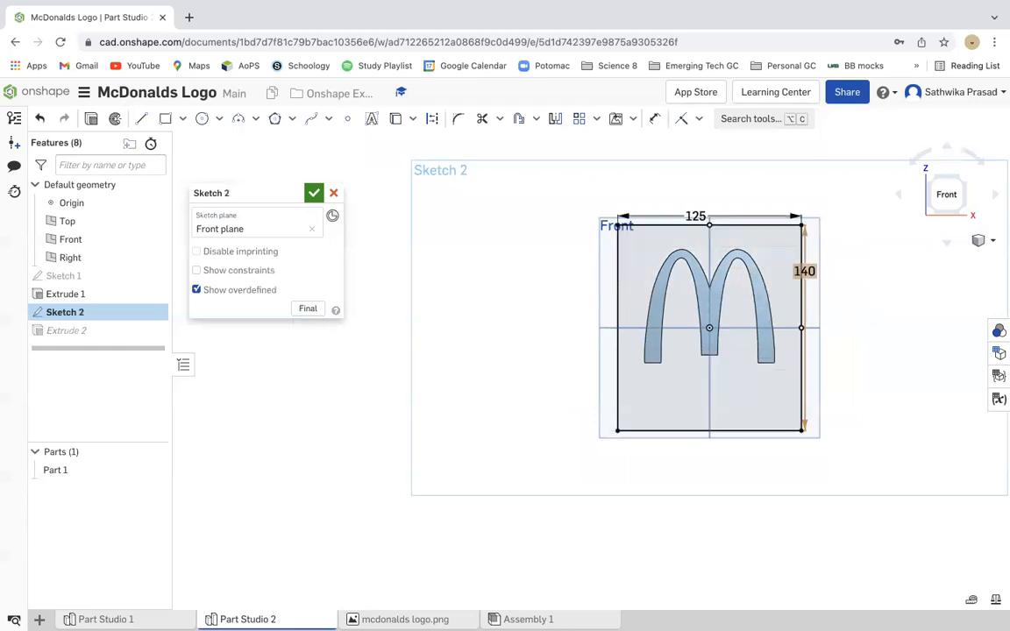
- Set the rectangle's height to 135 mm and finish the sketch
double_click(815, 272)
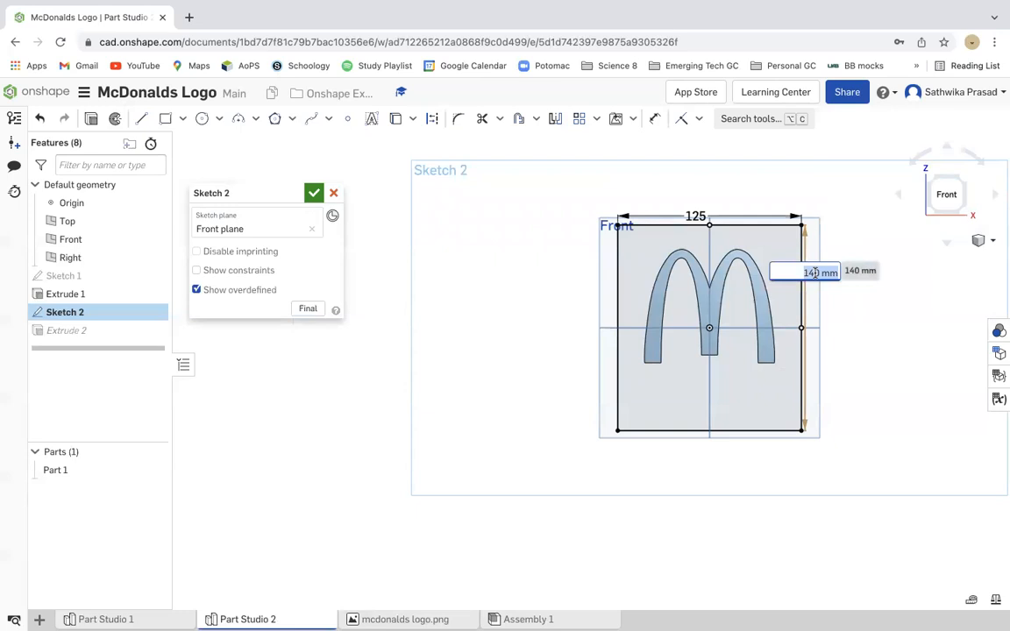
type("135")
key("Return")
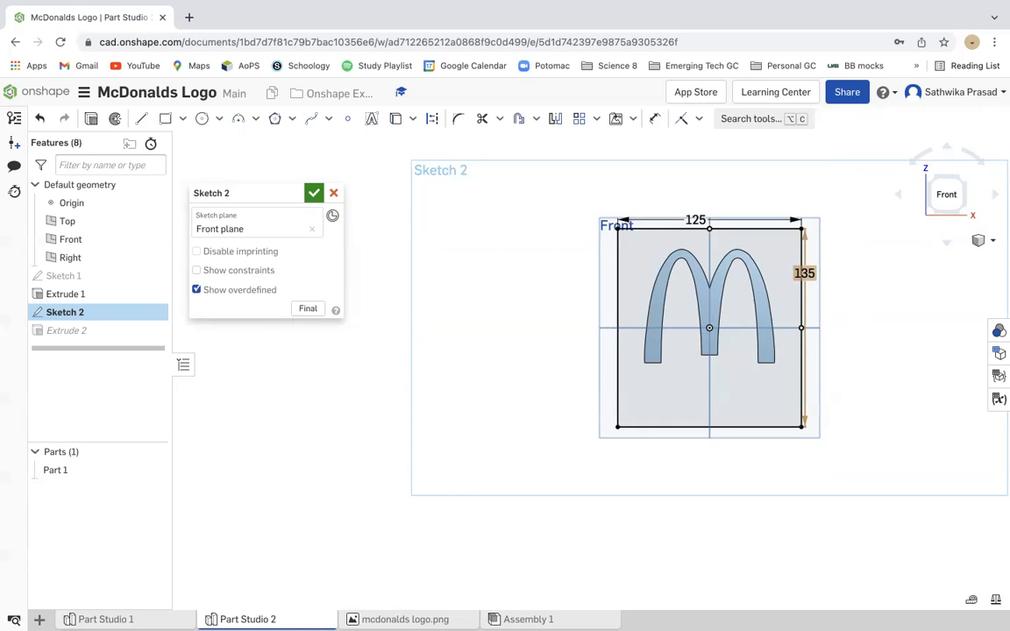
left_click(313, 193)
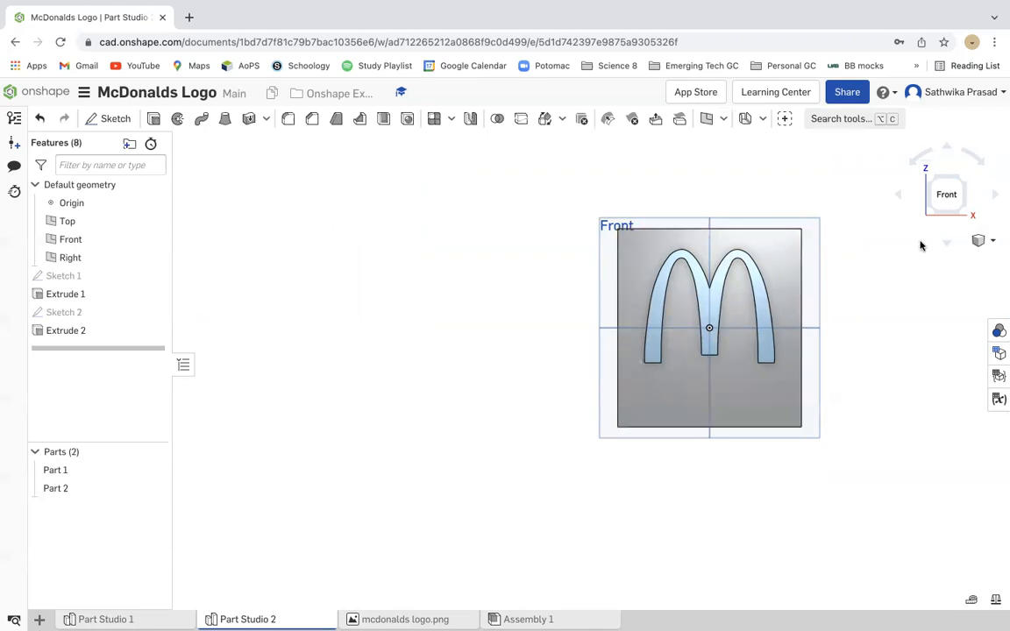
- Start a sketch on the backing plate's front face and draw a text box below the M containing "i'm lovin' it"
left_click(946, 197)
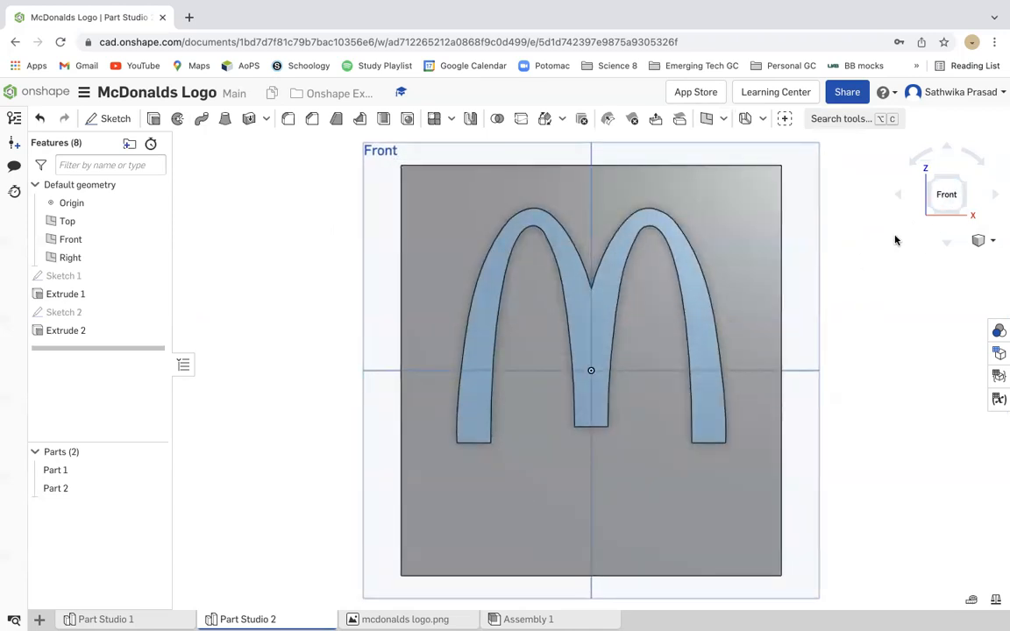
left_click(111, 128)
left_click(428, 234)
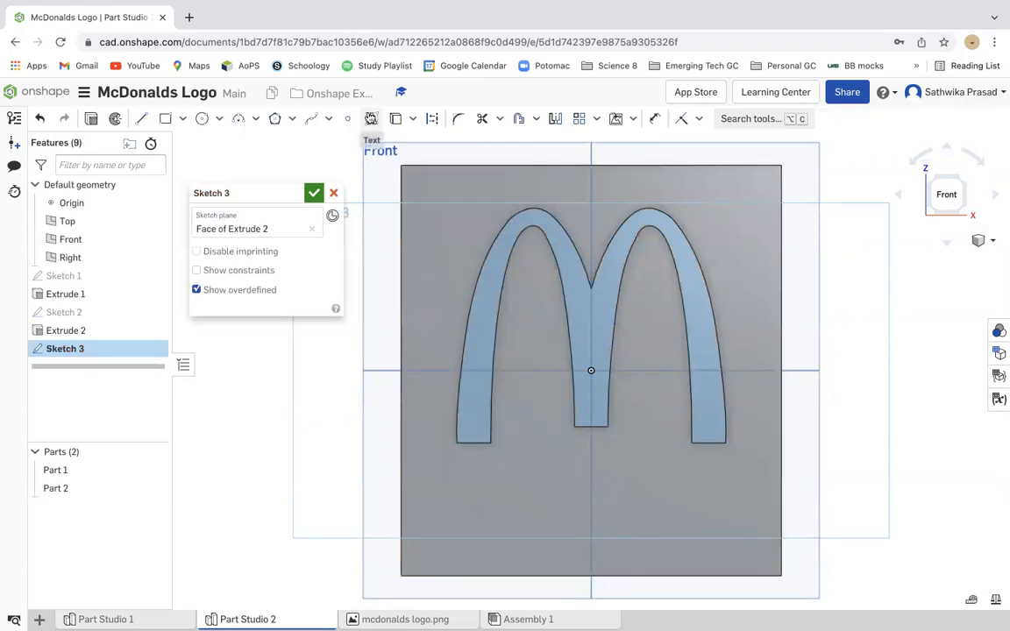
left_click(372, 121)
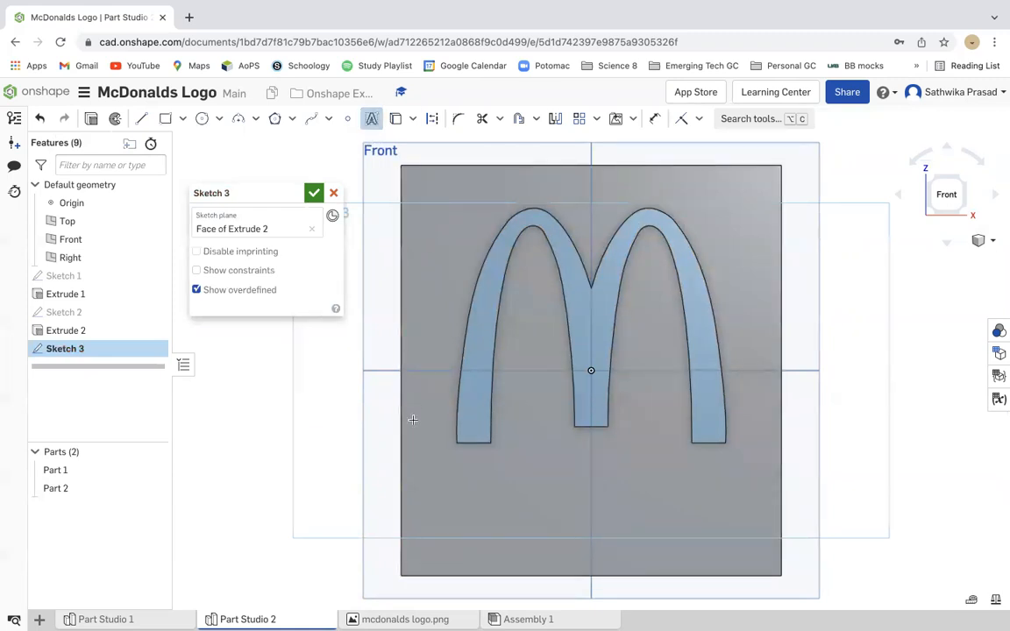
mouse_move(431, 488)
left_mouse_down()
mouse_move(514, 530)
mouse_move(639, 557)
mouse_move(754, 560)
left_mouse_up()
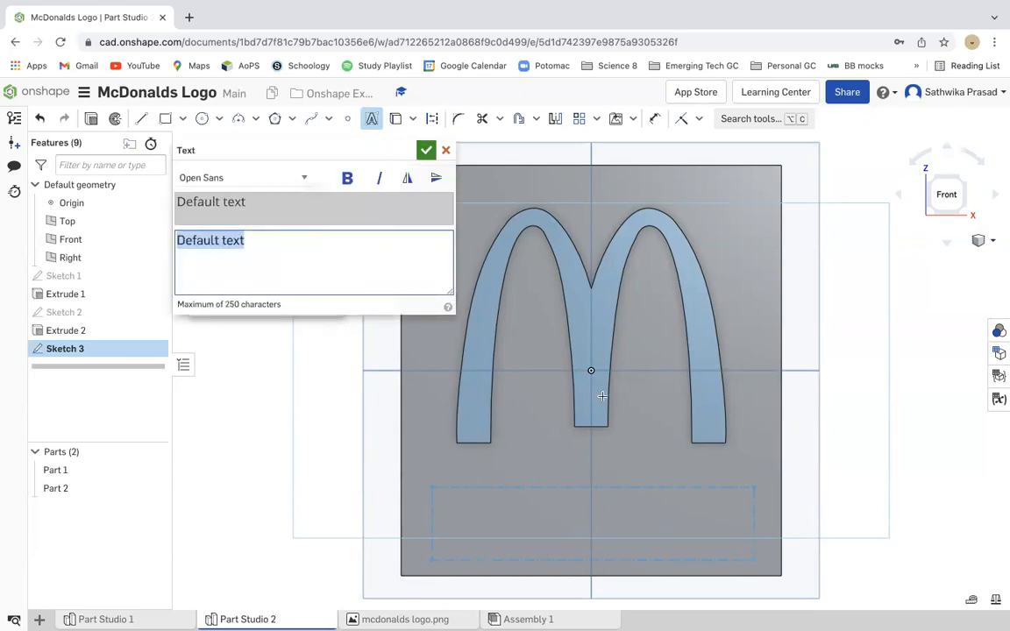
type("i'm lovin' it")
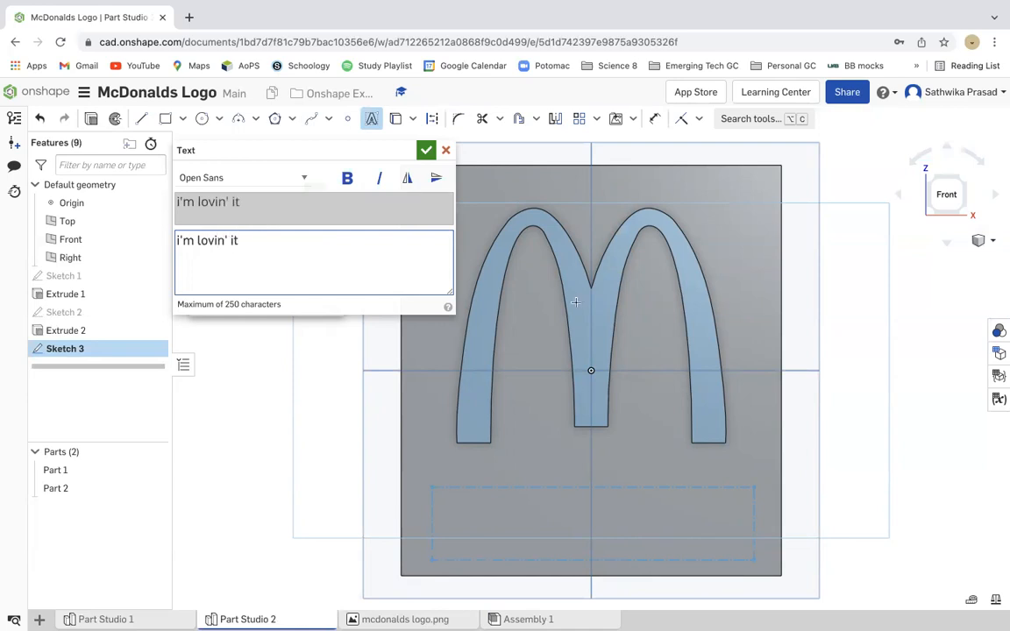
- Try the Arimo and Noto Serif fonts for the text, and set it back to Open Sans
left_click(271, 177)
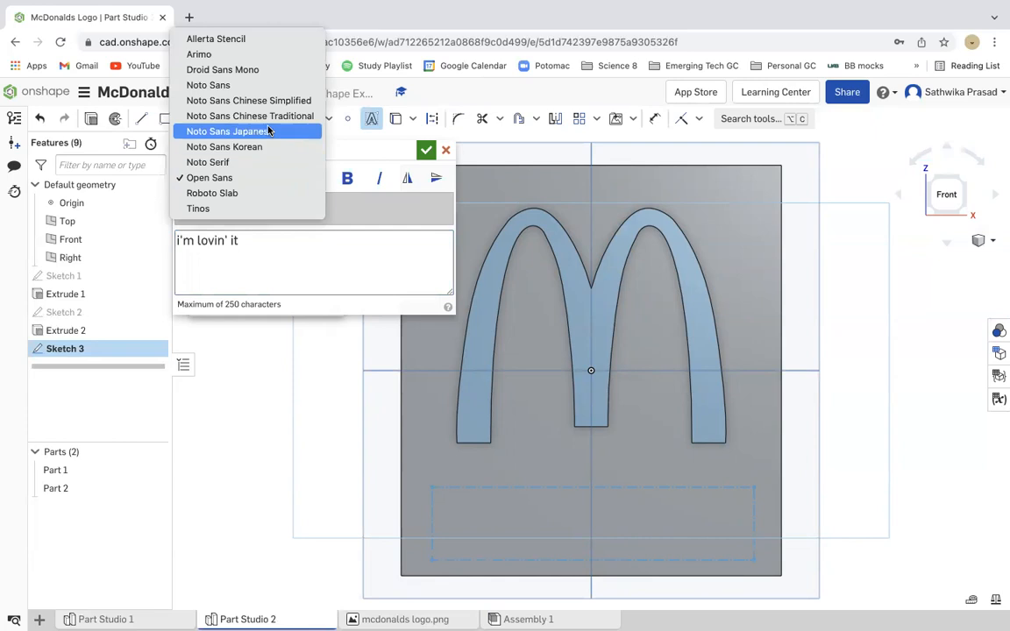
left_click(266, 56)
left_click(252, 187)
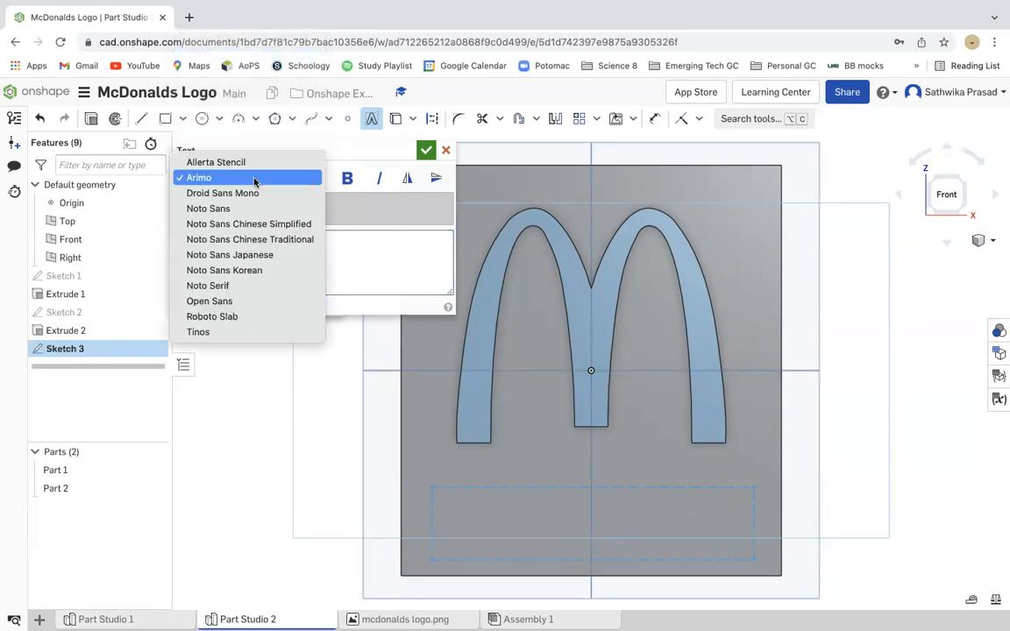
left_click(305, 136)
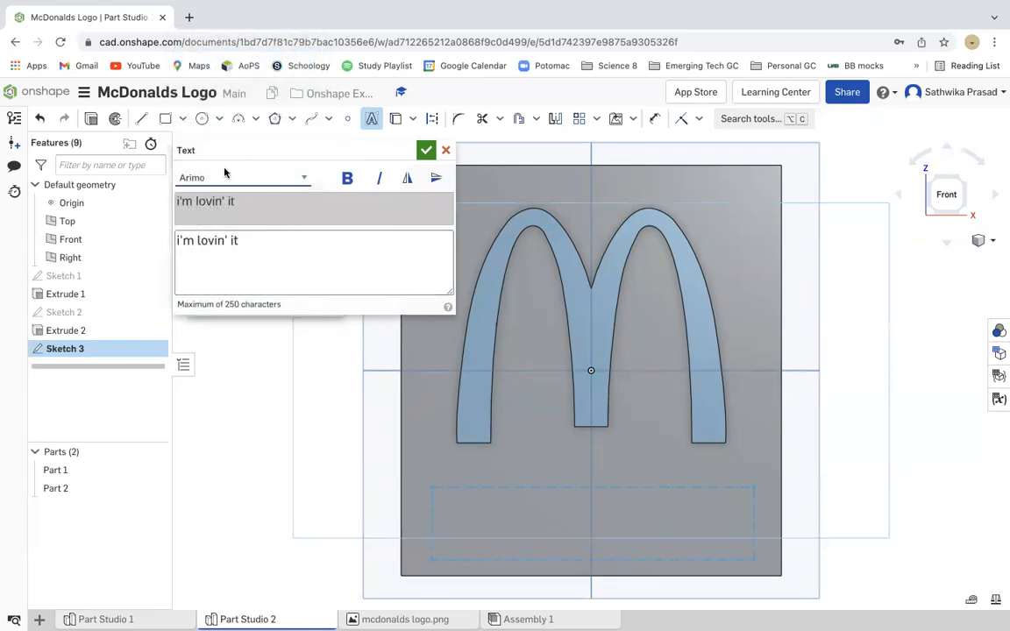
left_click(245, 176)
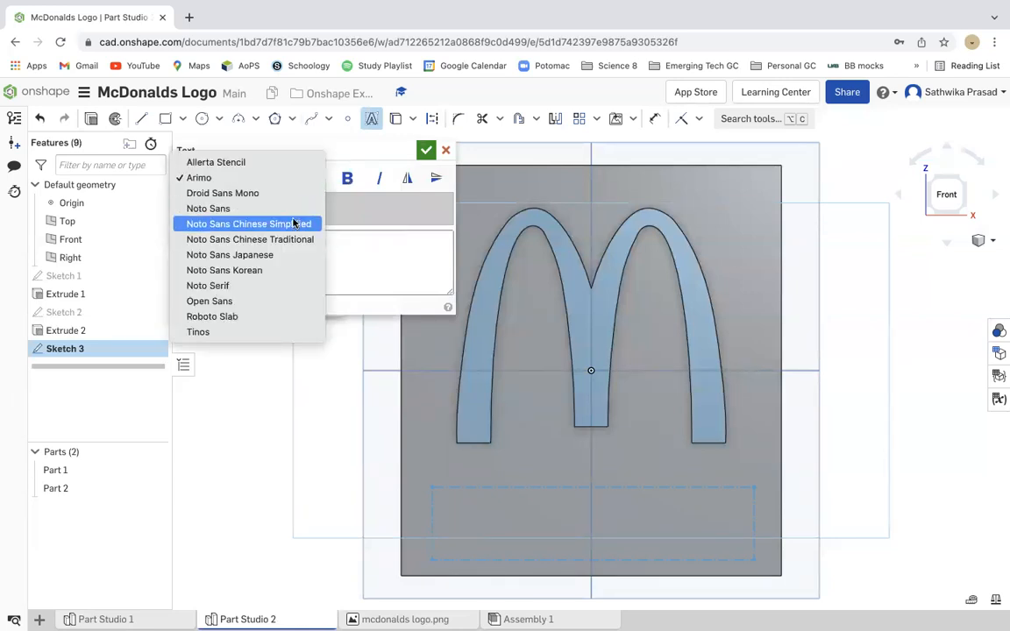
left_click(290, 285)
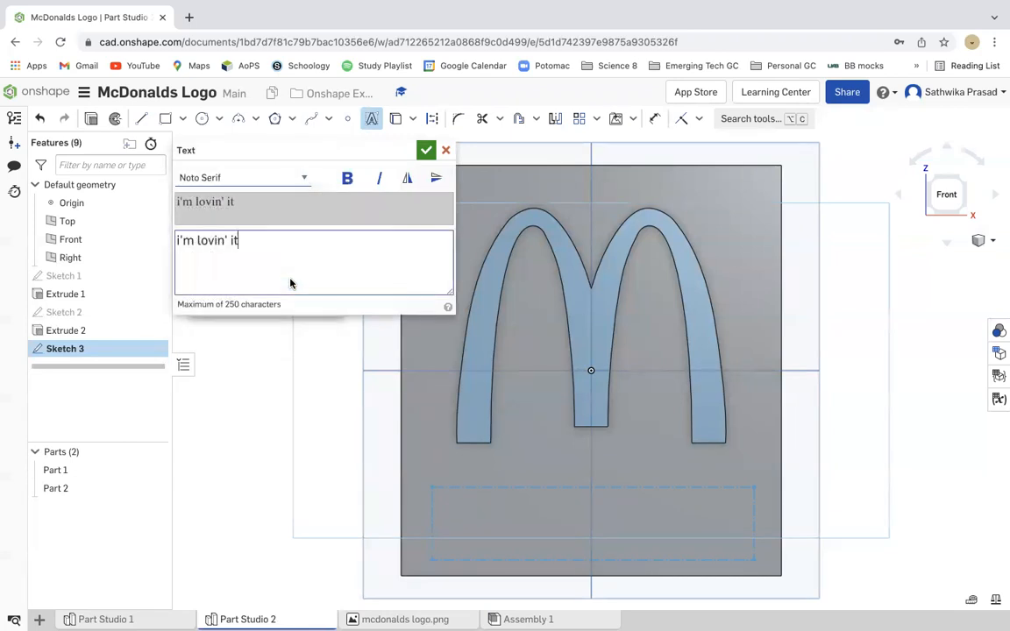
left_click(291, 177)
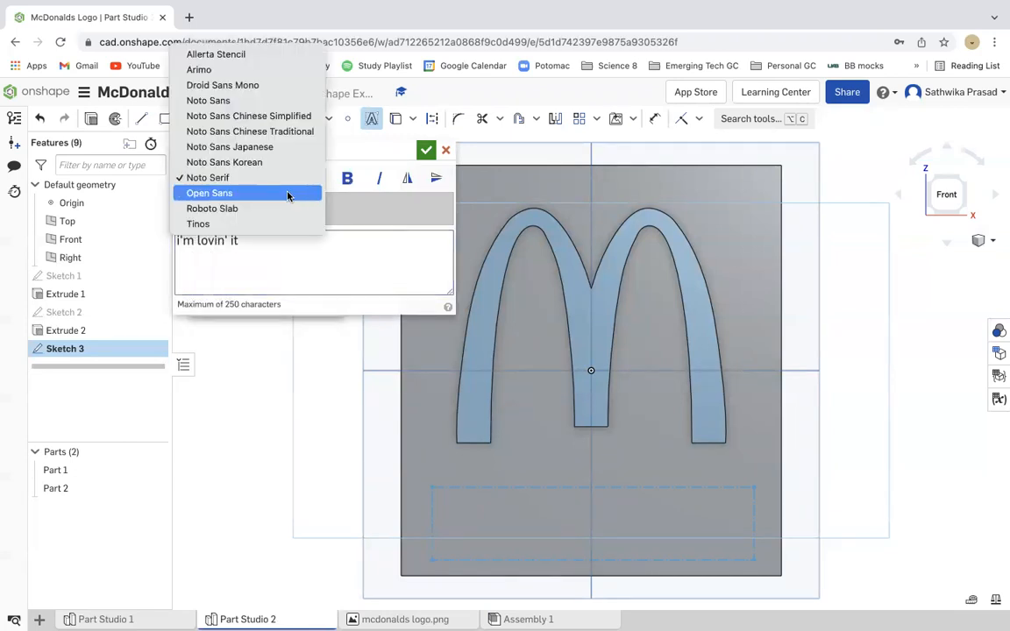
left_click(288, 194)
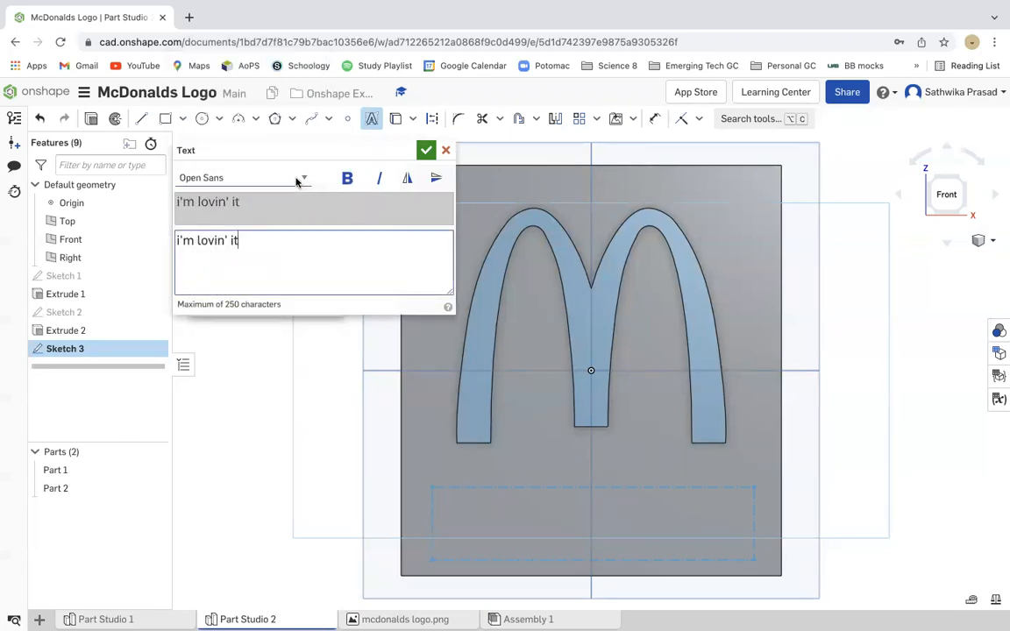
- Flip the text horizontally, place it on the plate, and delete it from the sketch
left_click(409, 179)
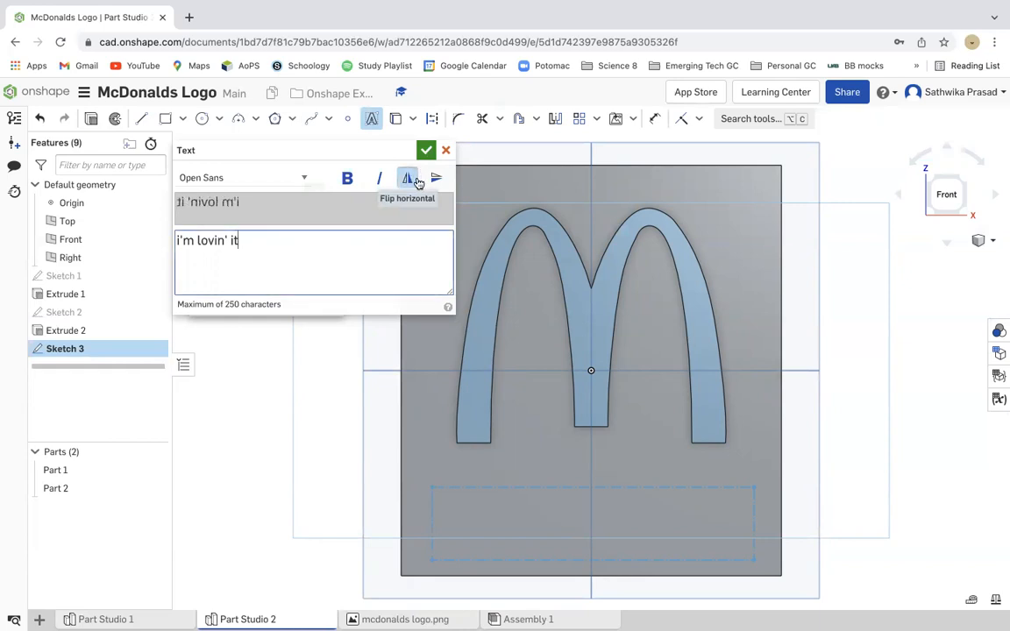
left_click(426, 151)
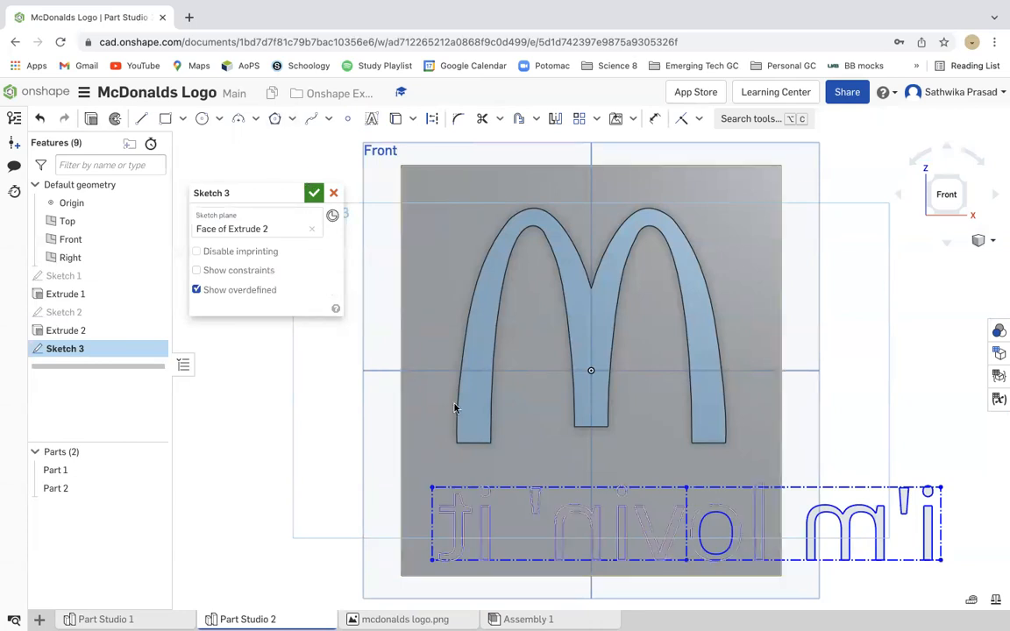
right_click(505, 531)
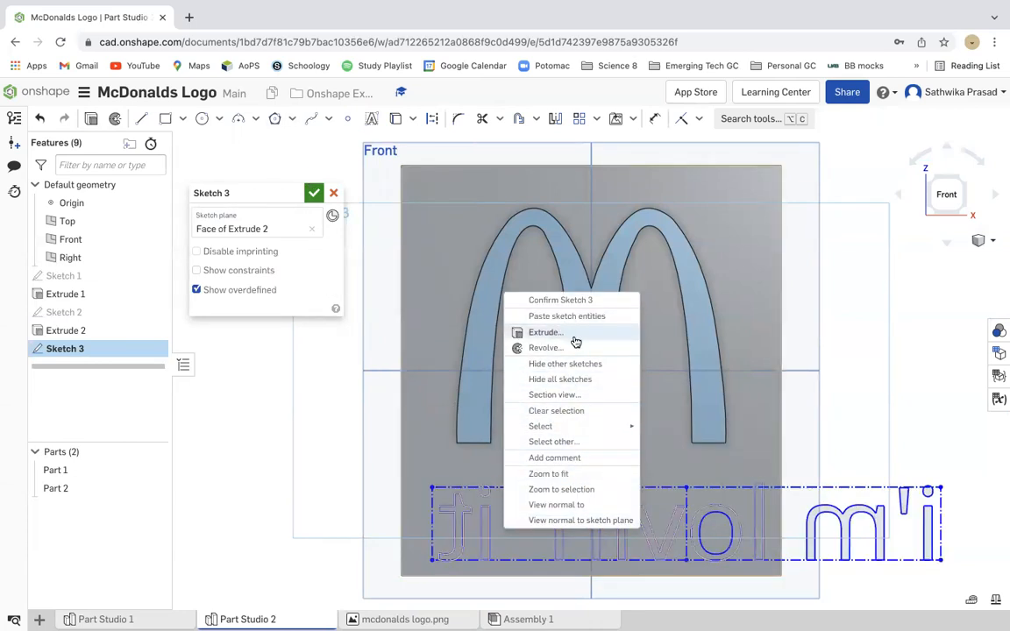
right_click(447, 515)
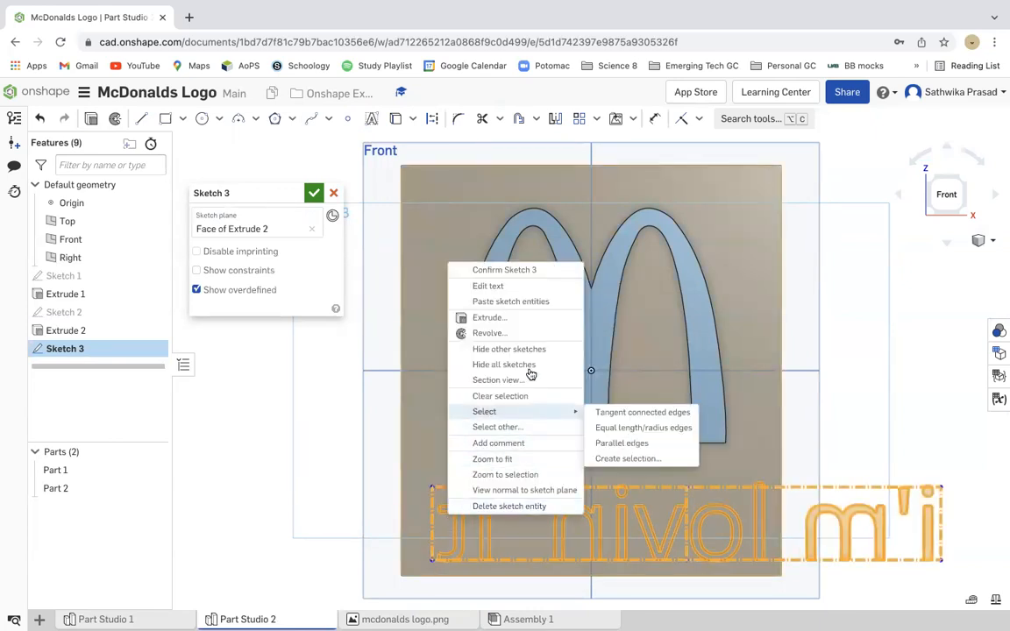
left_click(540, 506)
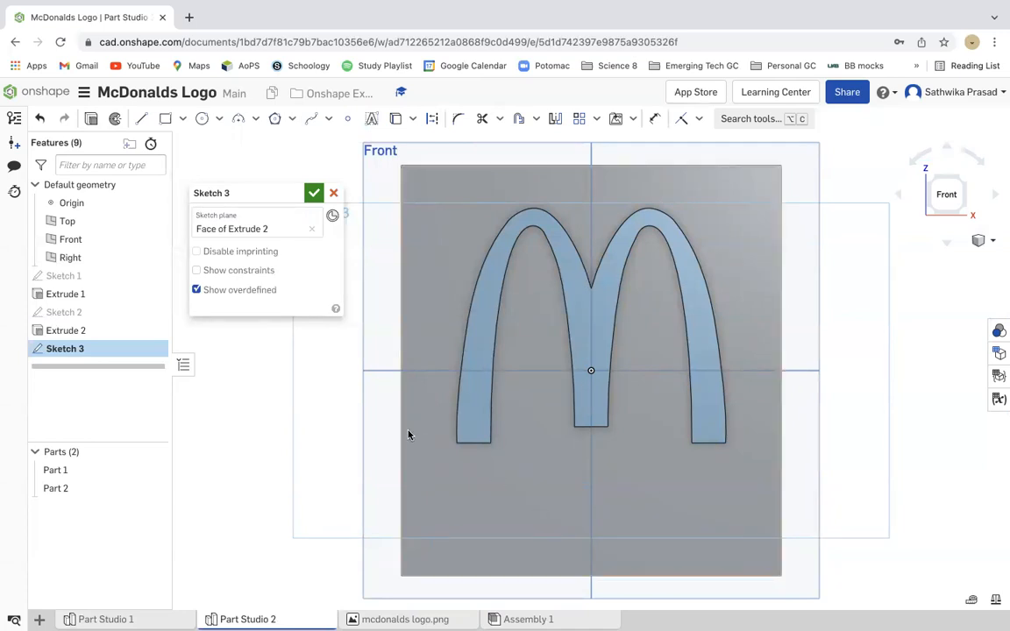
- Add the text "i'm lovin' it" in bold Open Sans below the M on the plate
left_click(371, 119)
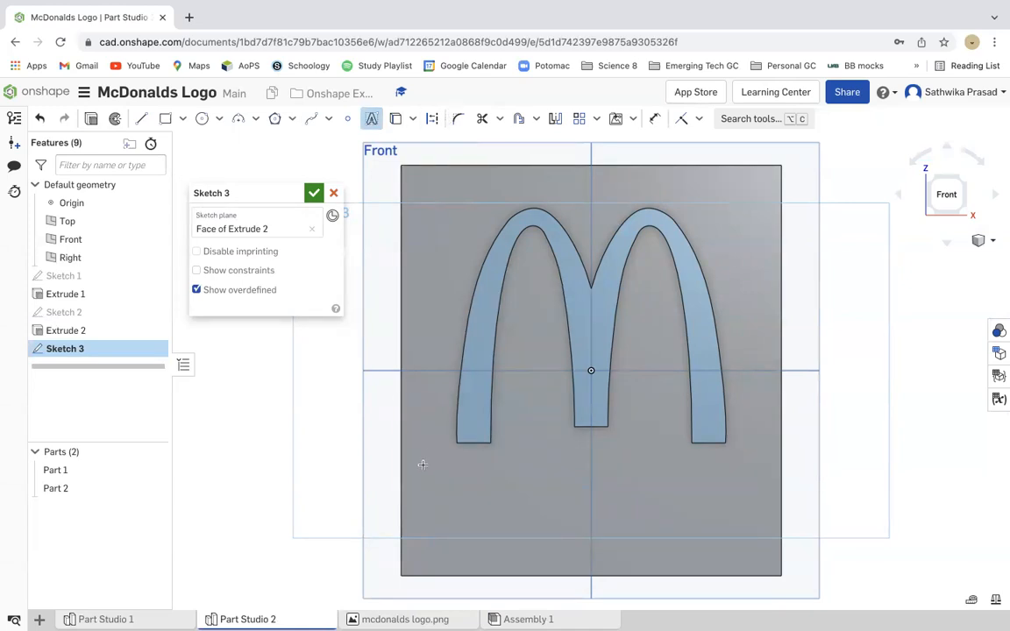
left_click_drag(422, 465, 755, 554)
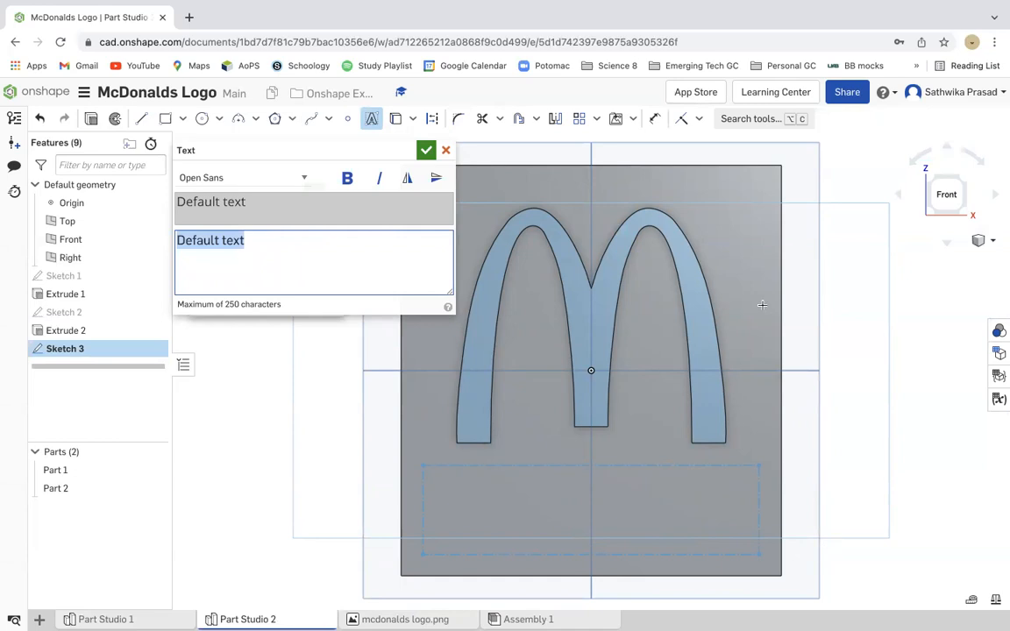
type("i'm lovin")
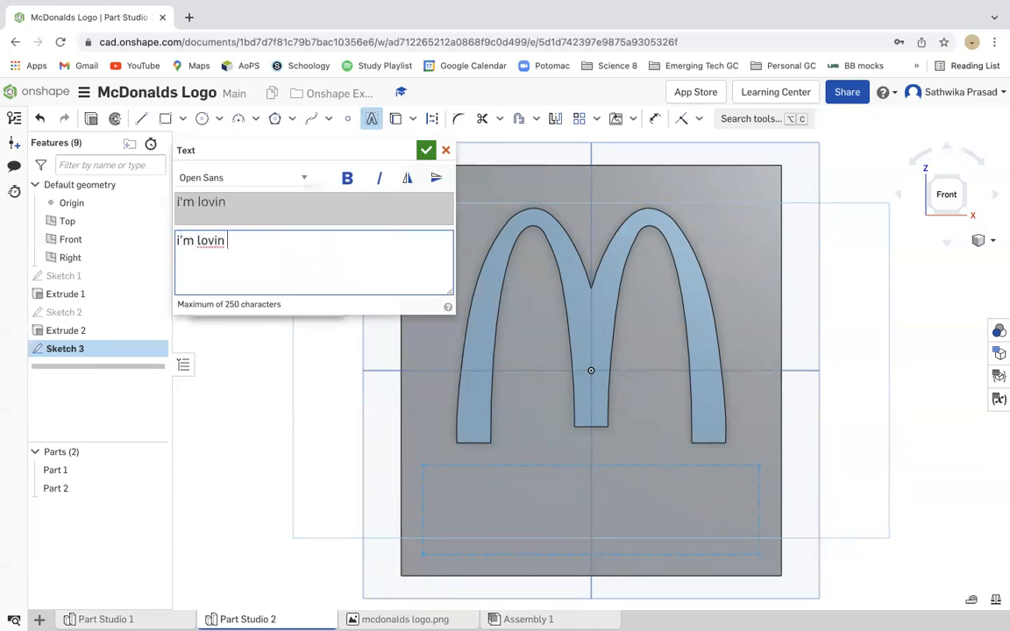
type("' it")
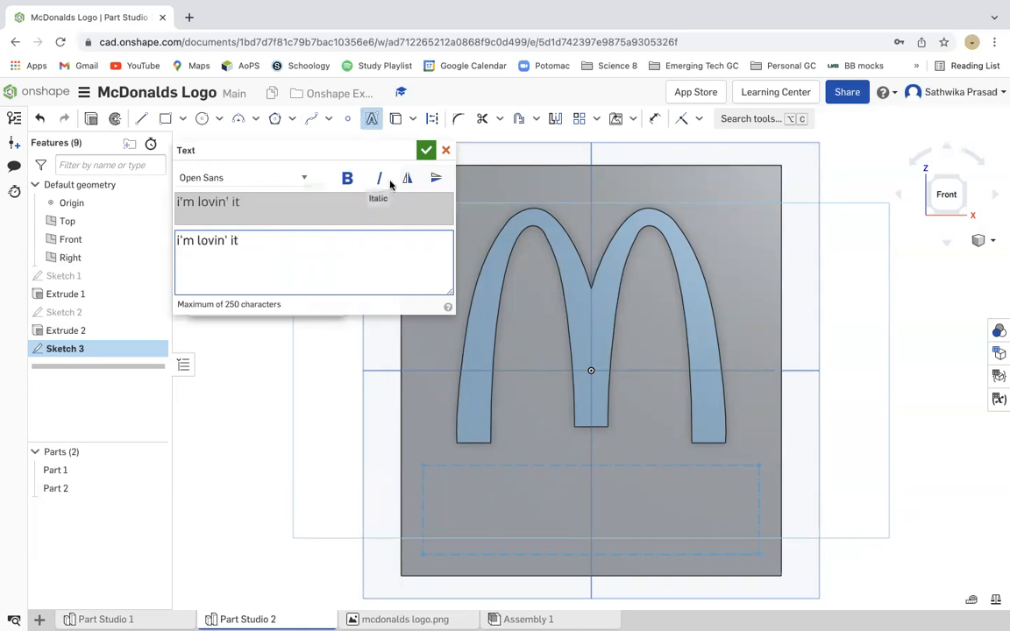
left_click(350, 181)
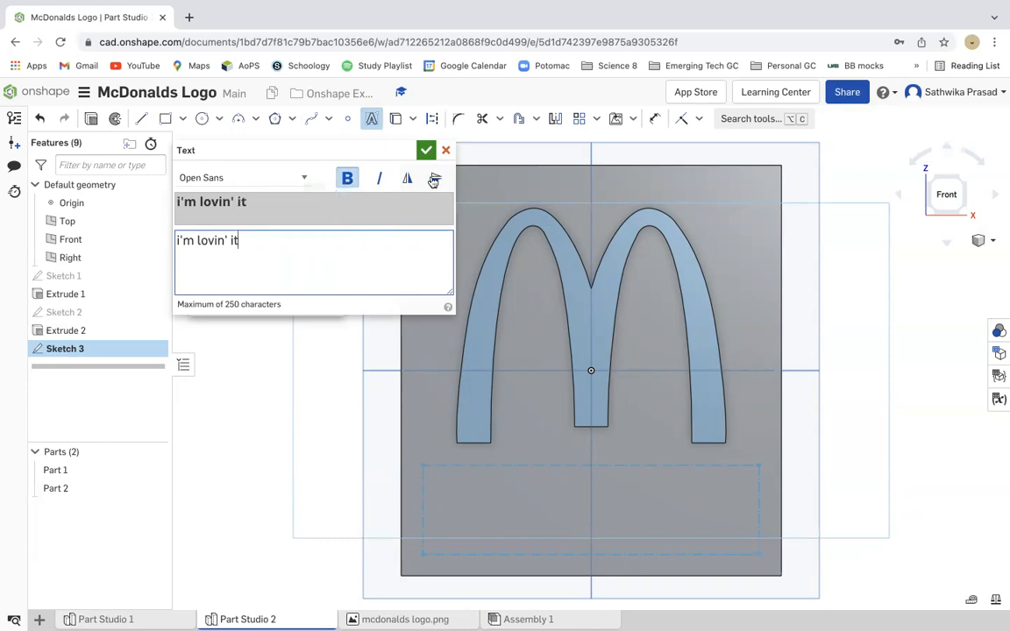
left_click(426, 150)
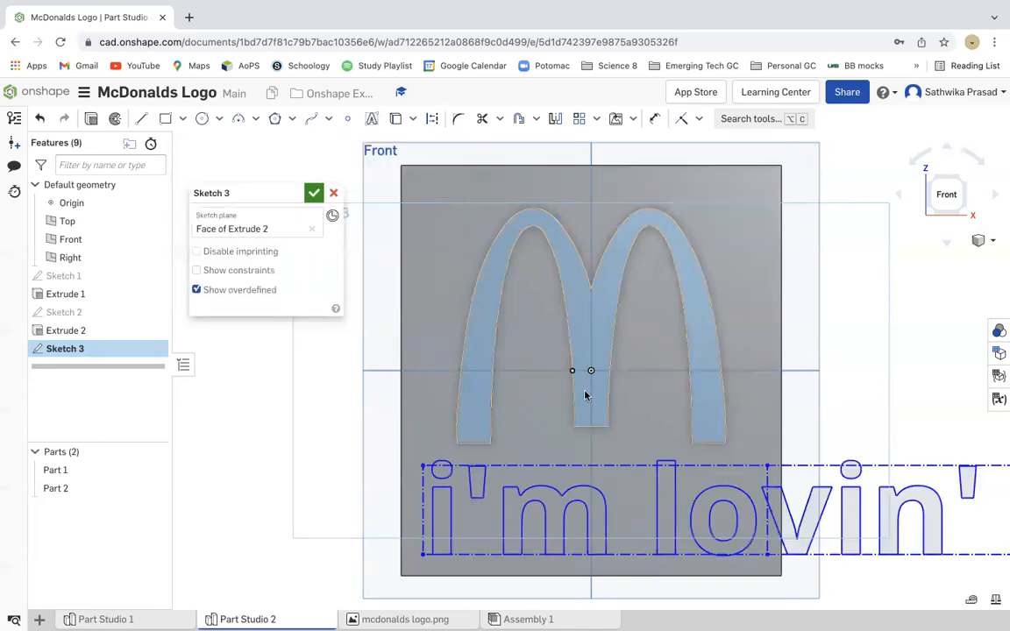
- Dimension the width of the text box to 125 mm
scroll(586, 396, "down", 4)
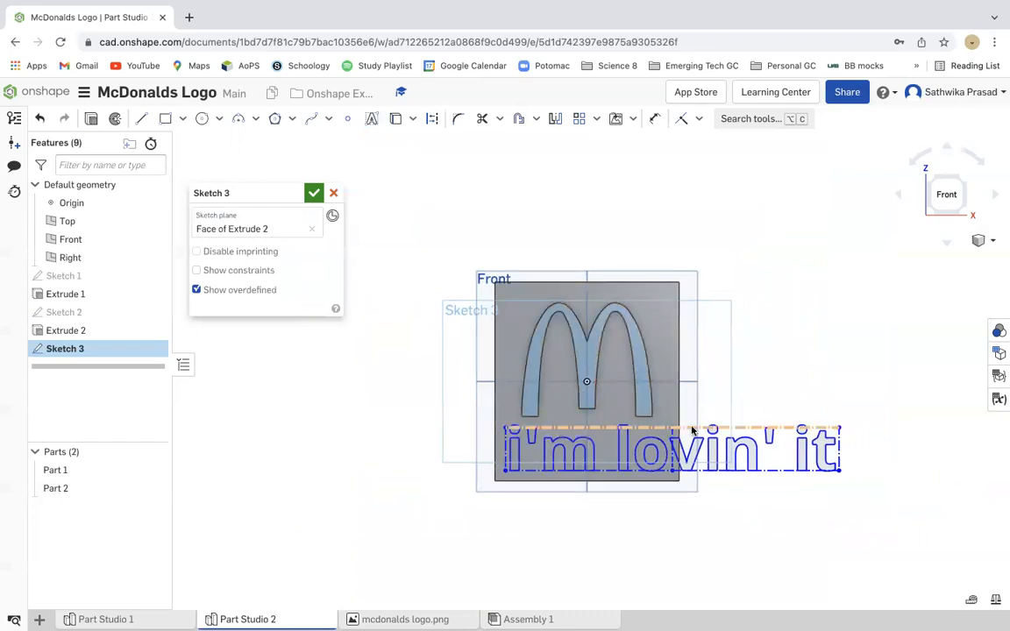
left_click(654, 118)
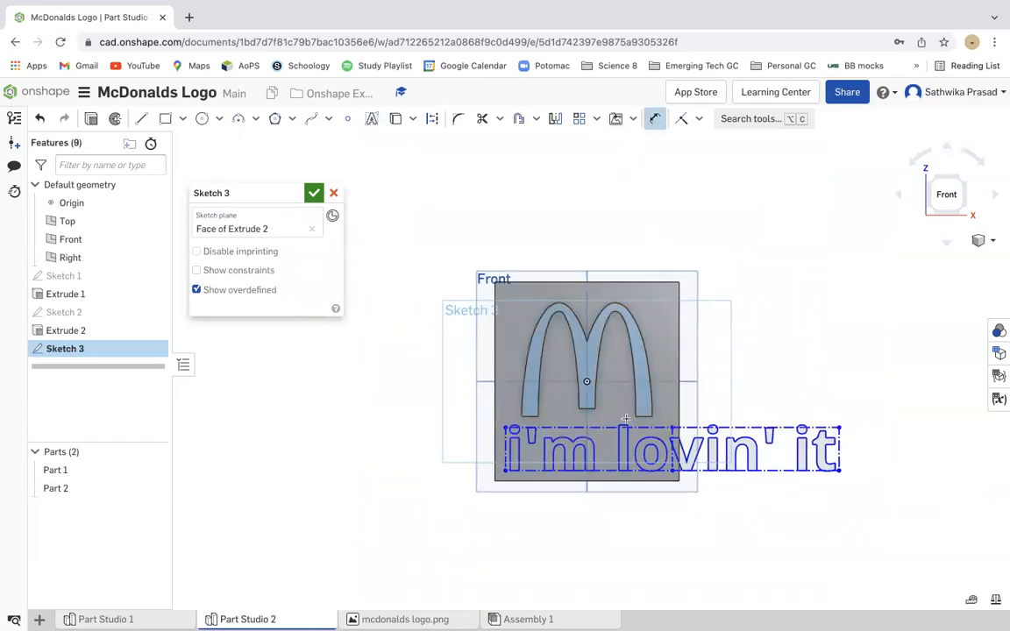
left_click(627, 429)
left_click(638, 253)
type("125")
key("Return")
- Dimension the horizontal distance between the text box's left edge and the plate's left edge
left_click(543, 418)
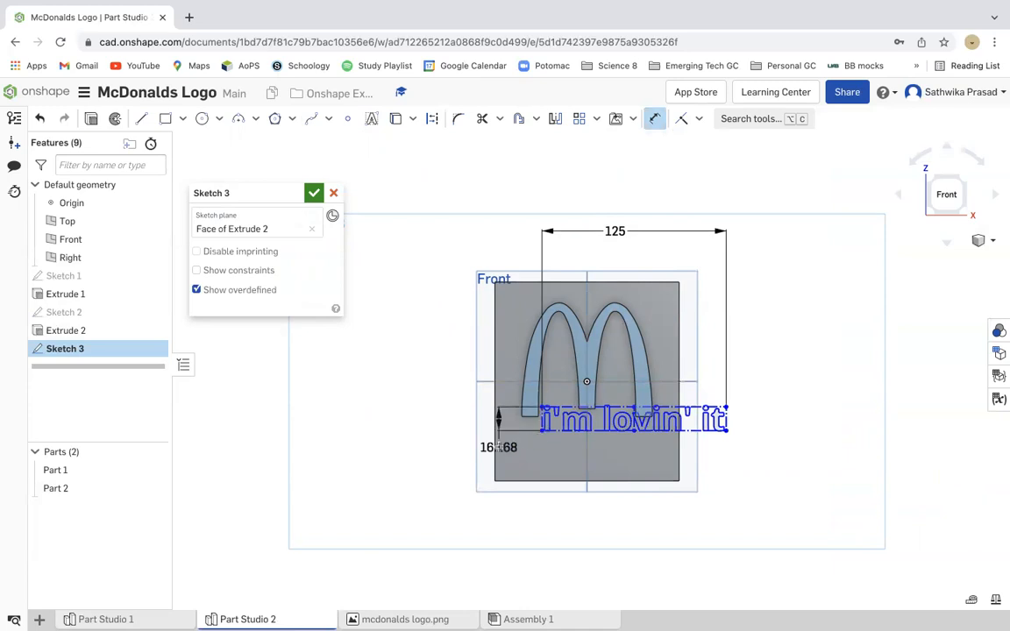
left_click(495, 444)
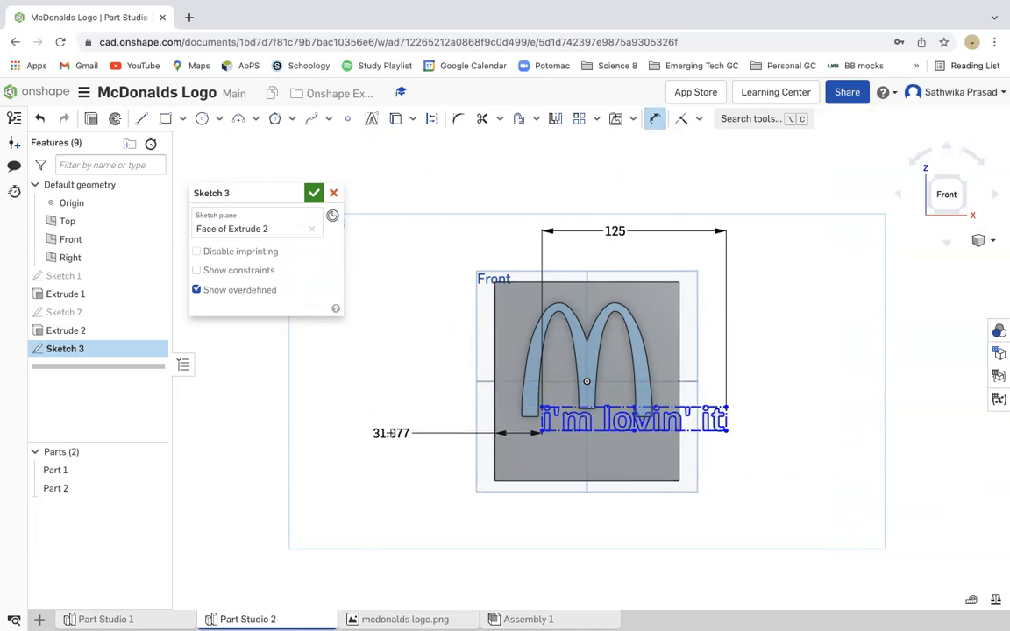
left_click(392, 432)
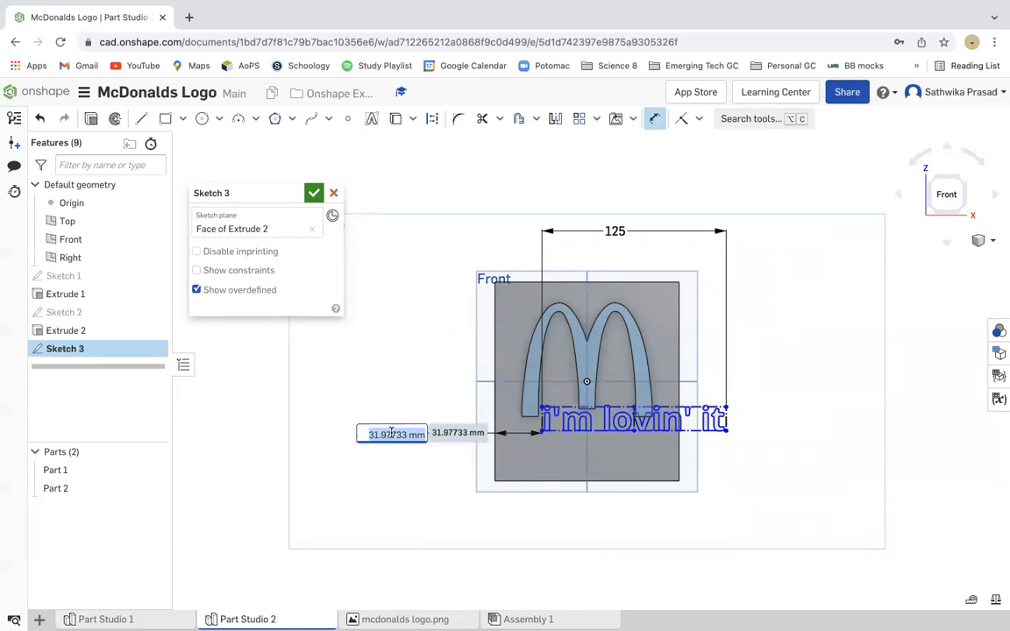
key("Return")
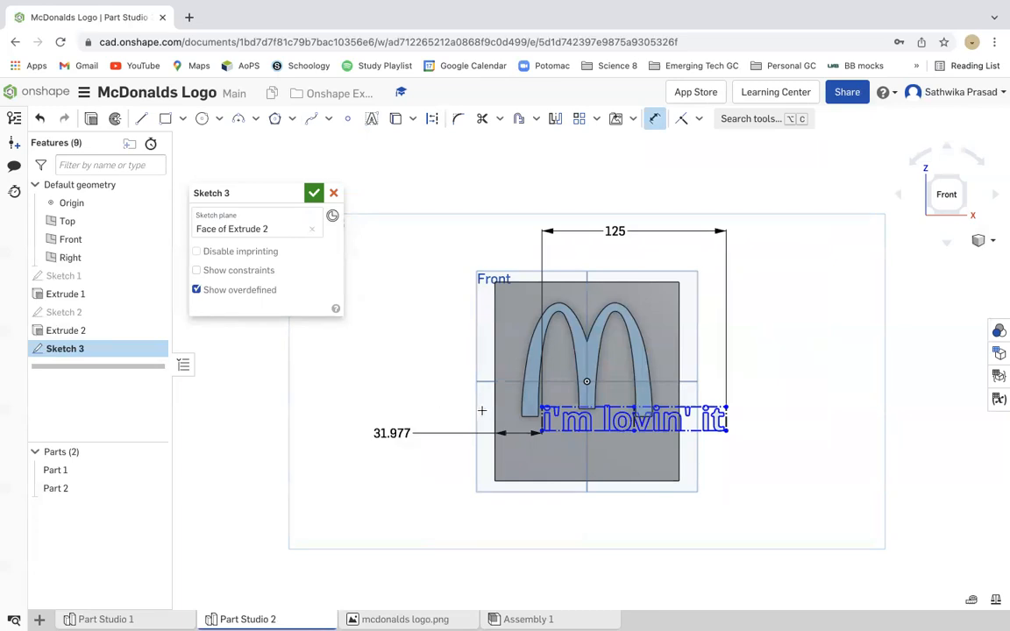
- Set the text box's width to 120 mm and its distance from the plate's left edge to 10 mm
double_click(610, 235)
type("120")
key("Return")
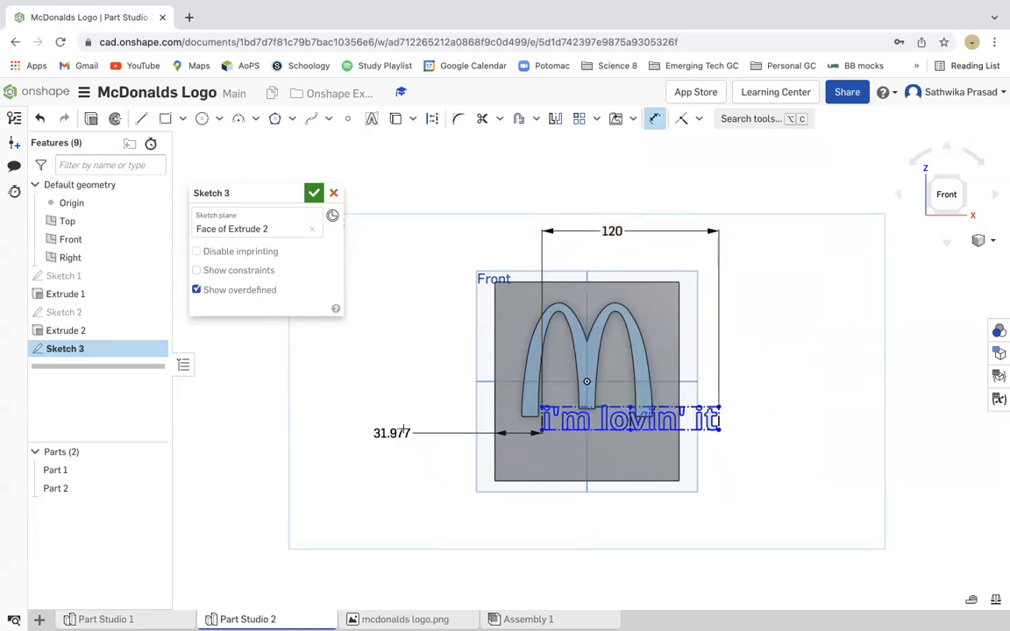
double_click(391, 434)
key("BackSpace")
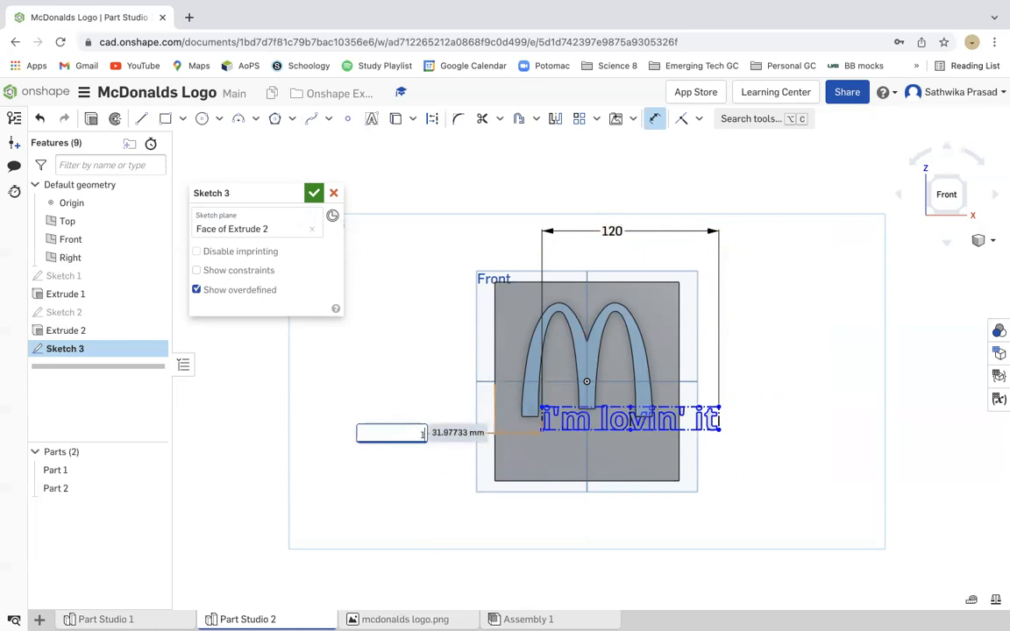
type("10")
key("Return")
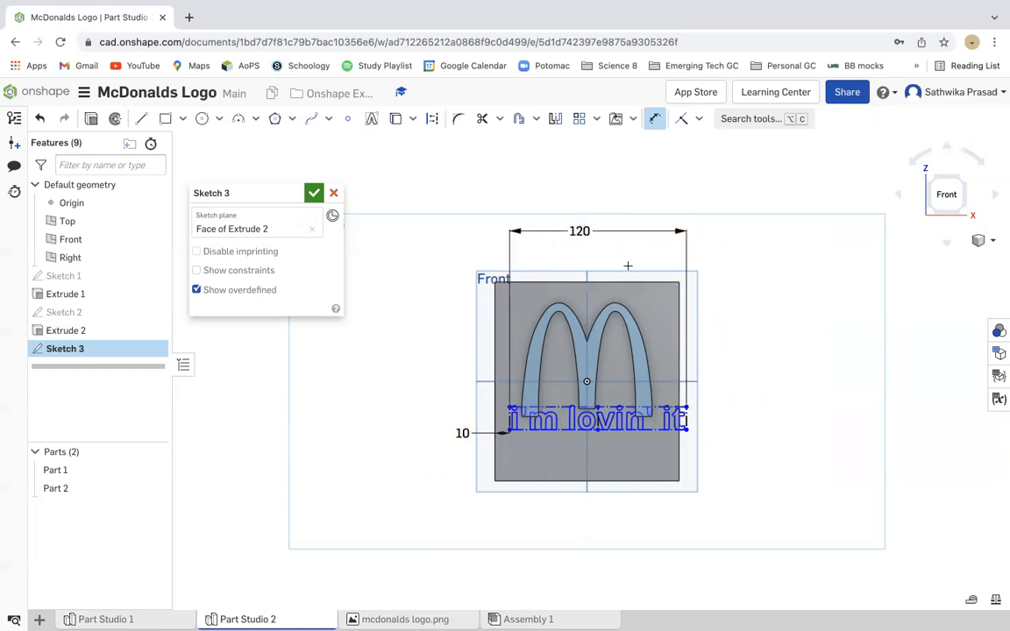
double_click(580, 233)
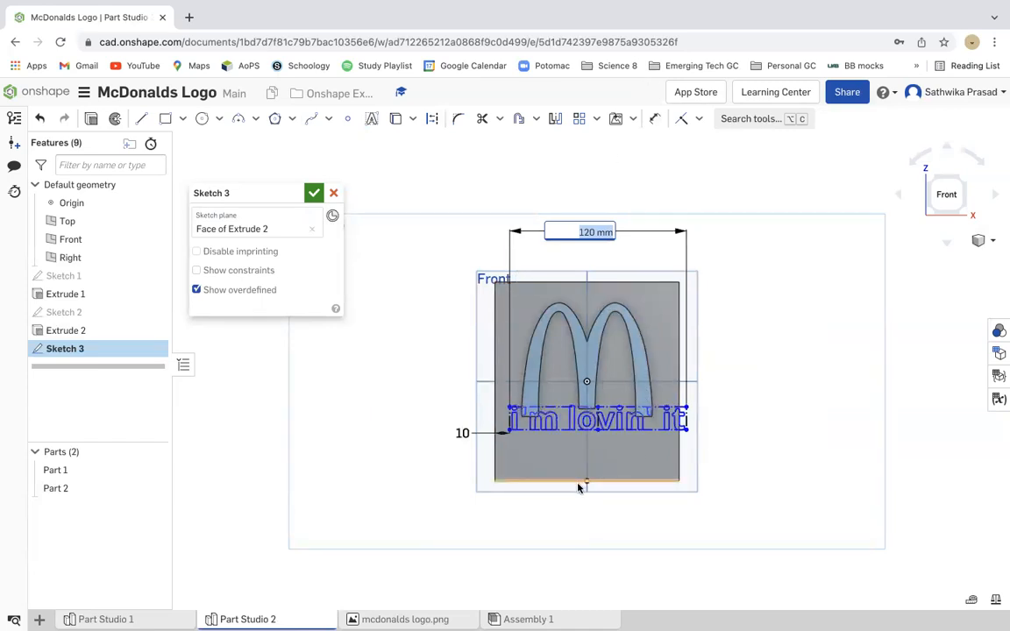
key("Return")
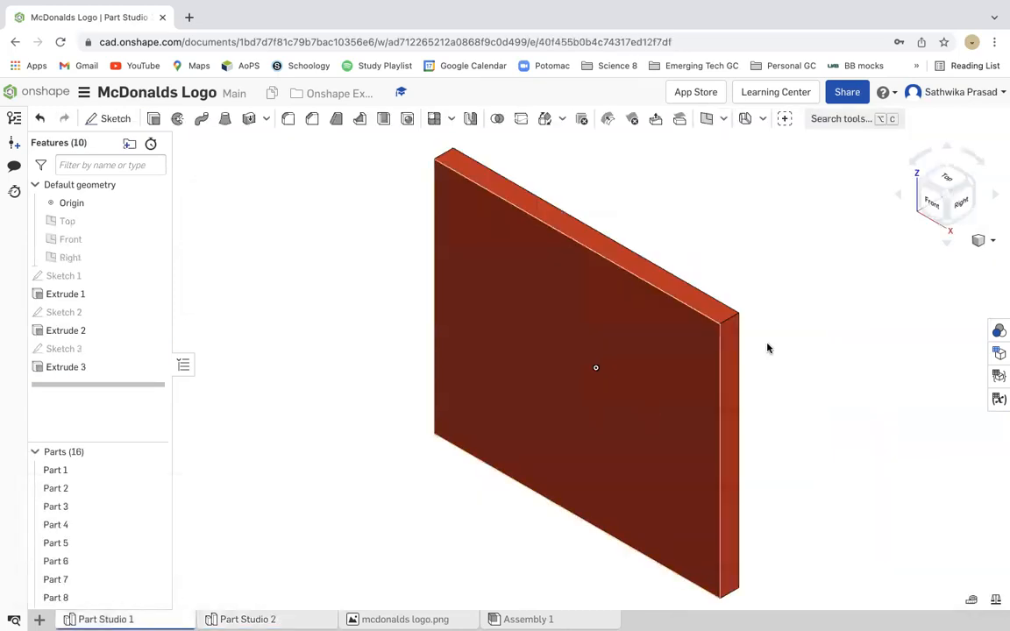
- Review the finished lettering in Part Studio 1, and set the text box in Part Studio 2 to 115 mm wide, 5 mm from the plate's left edge
left_click(897, 198)
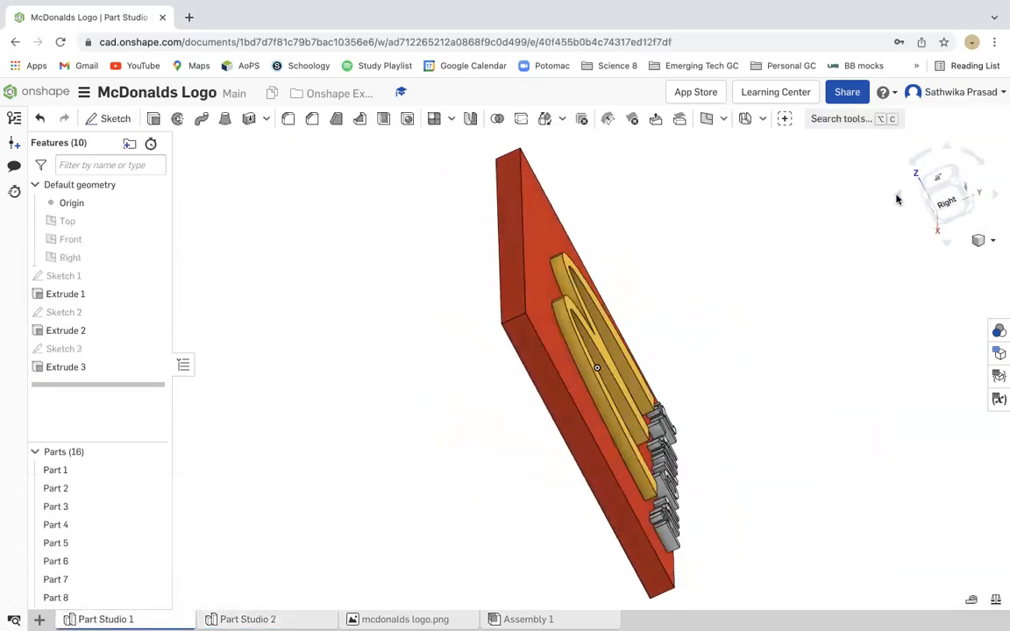
left_click(962, 188)
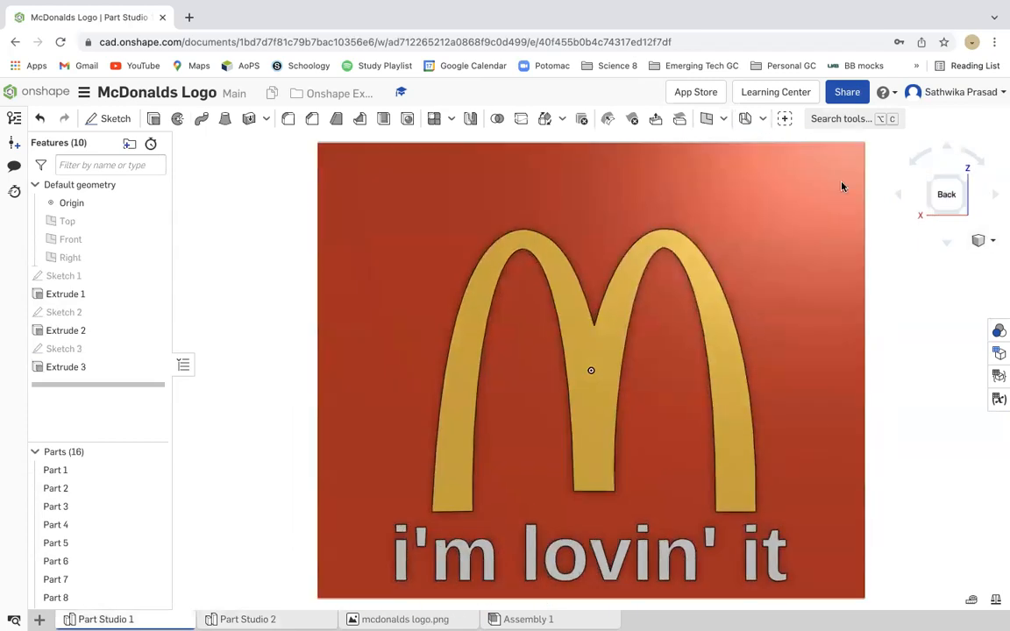
left_click(248, 619)
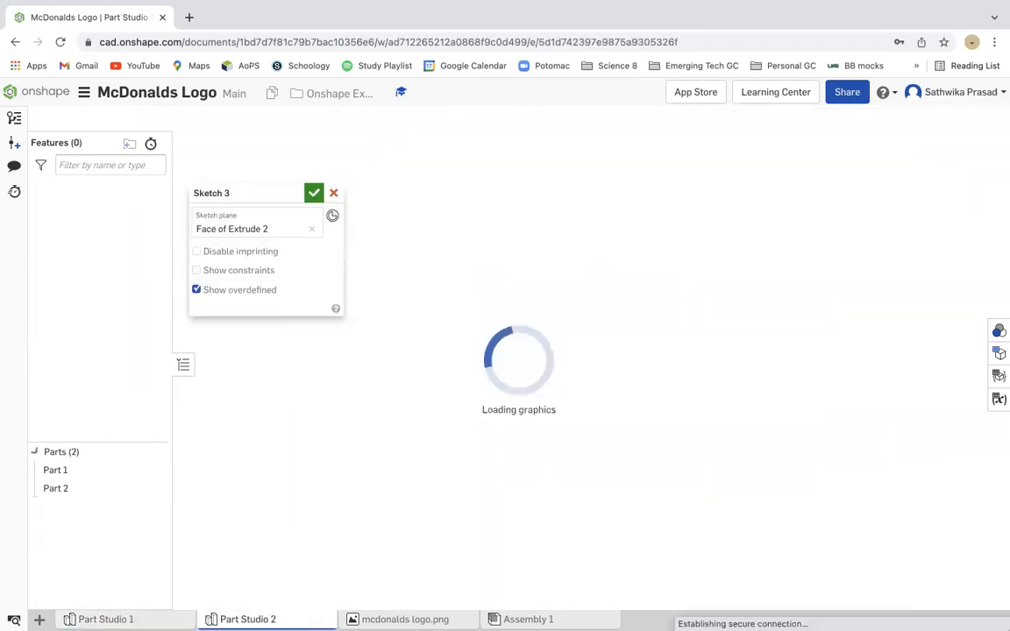
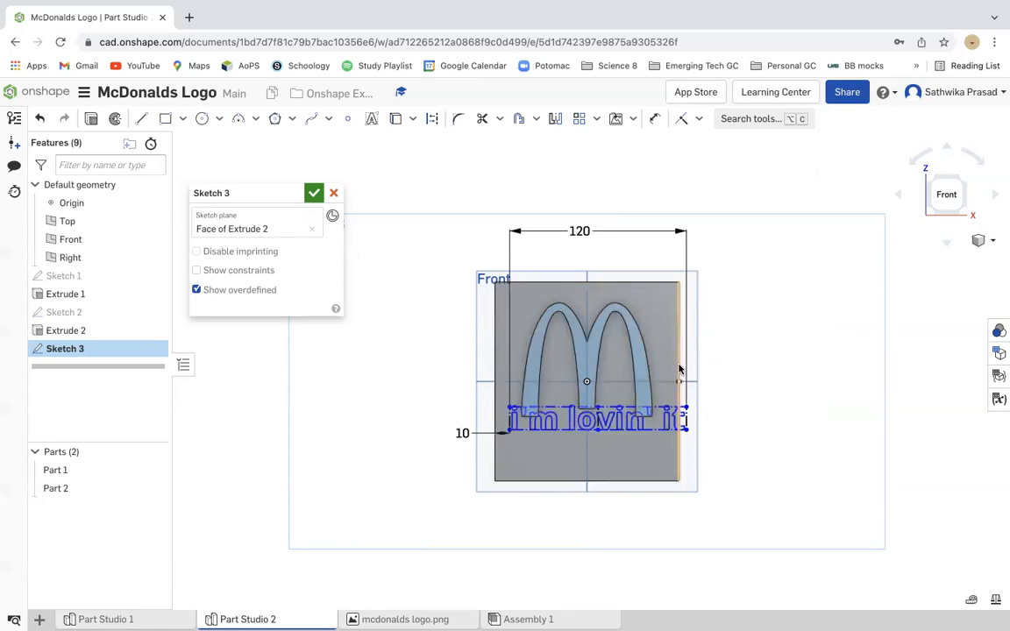
double_click(579, 231)
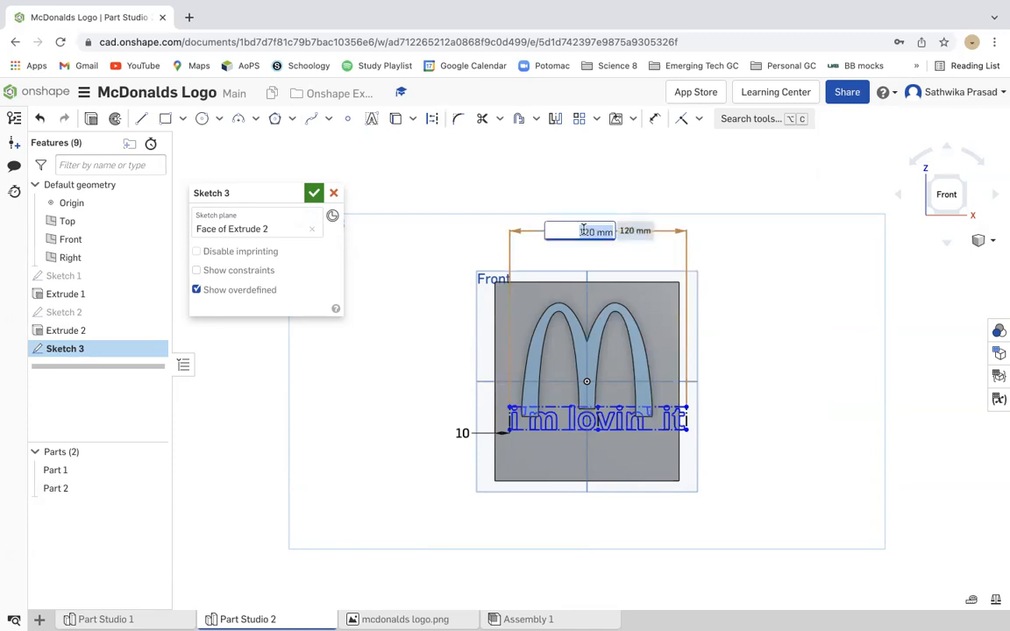
type("115")
key("Return")
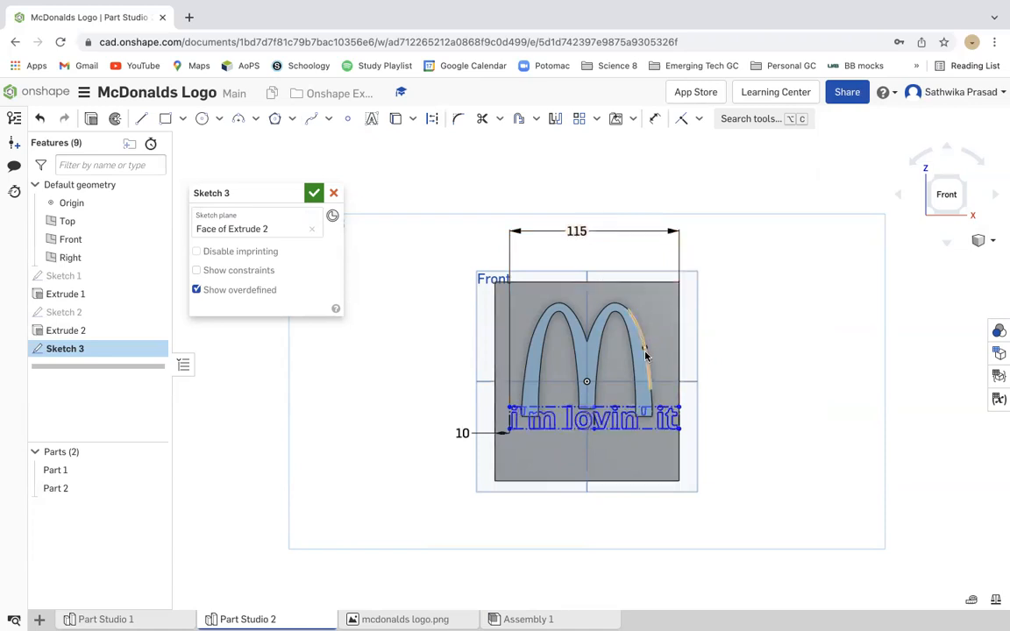
double_click(462, 433)
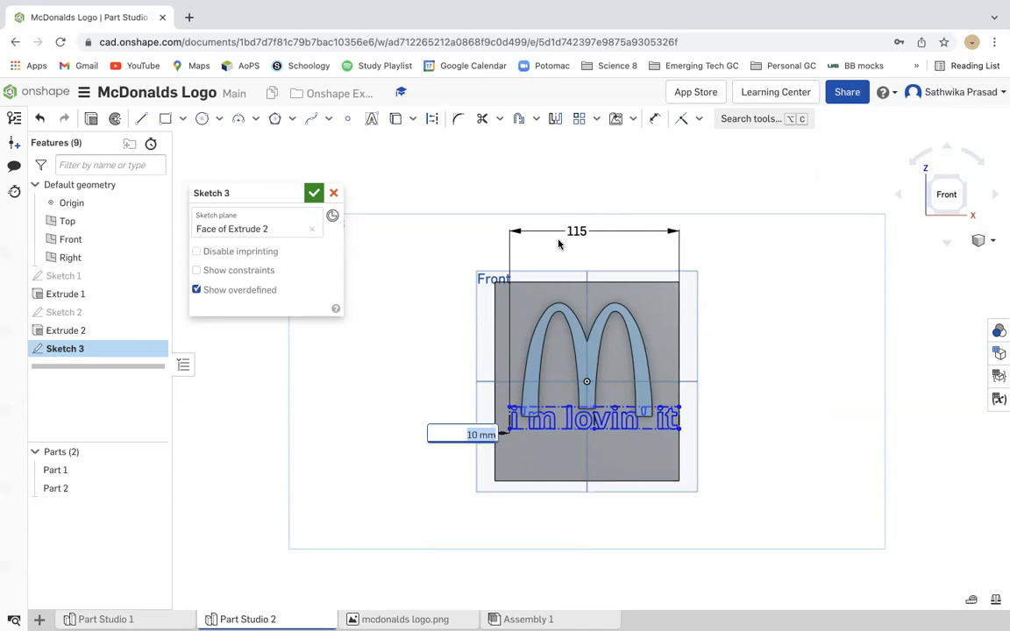
type("5")
key("Return")
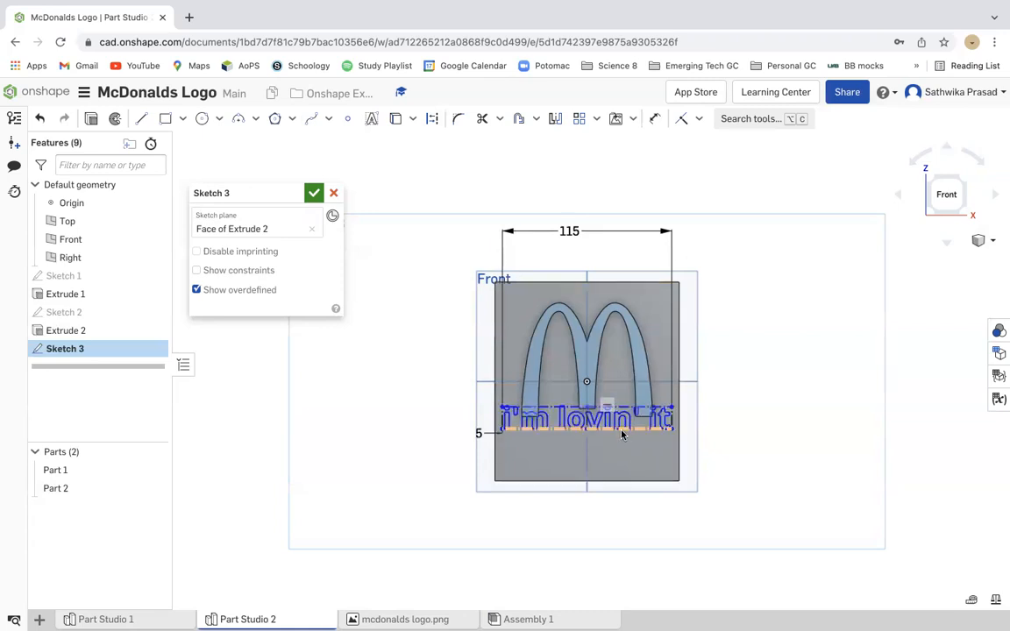
- Dimension the vertical distance between the text box's bottom edge and the plate's bottom edge to 10 mm
left_click(654, 118)
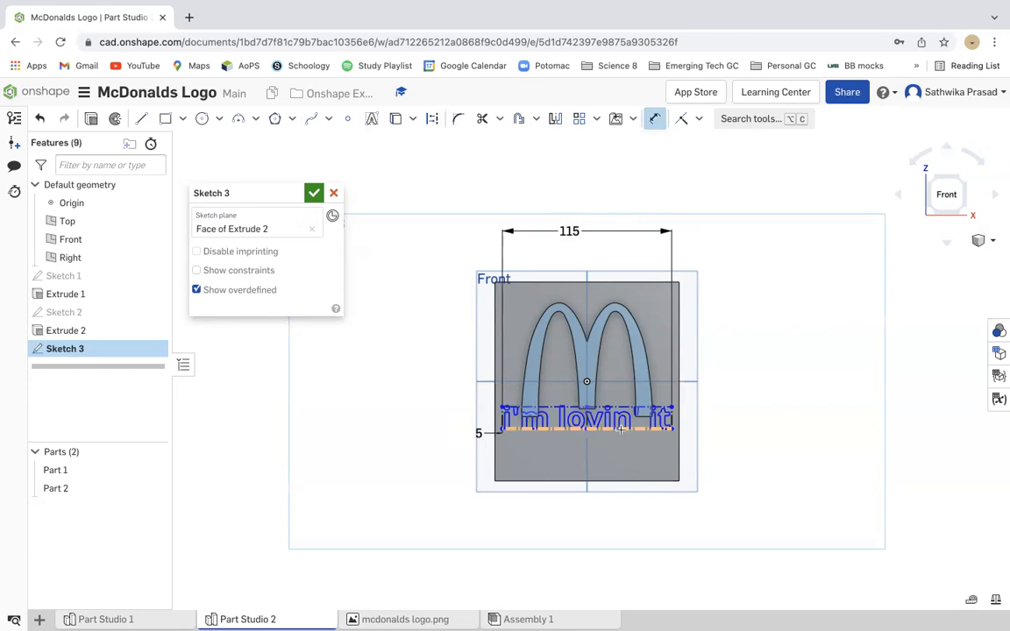
left_click(549, 429)
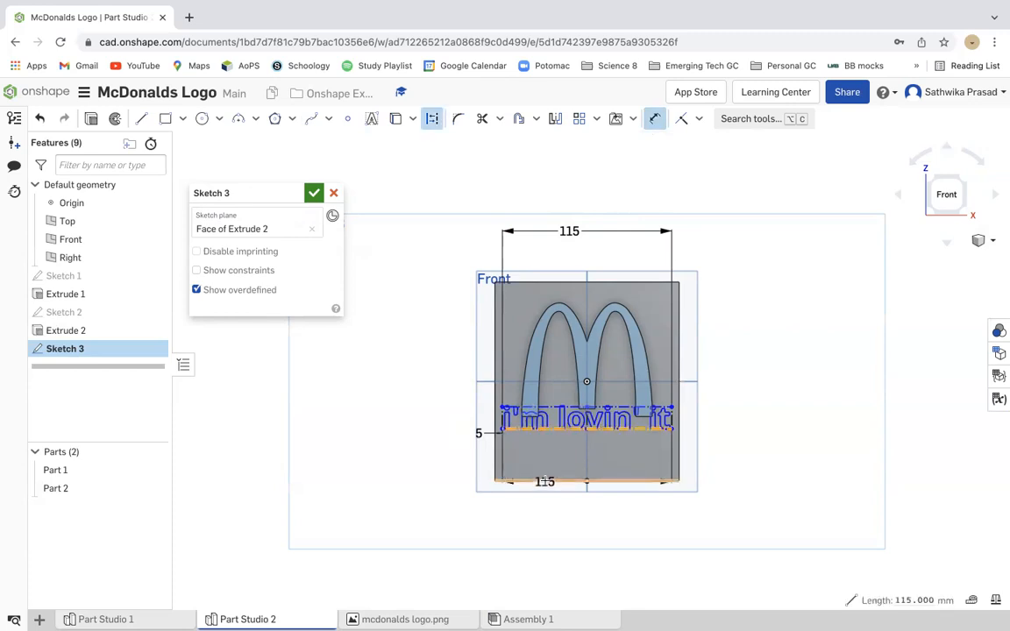
left_click(441, 500)
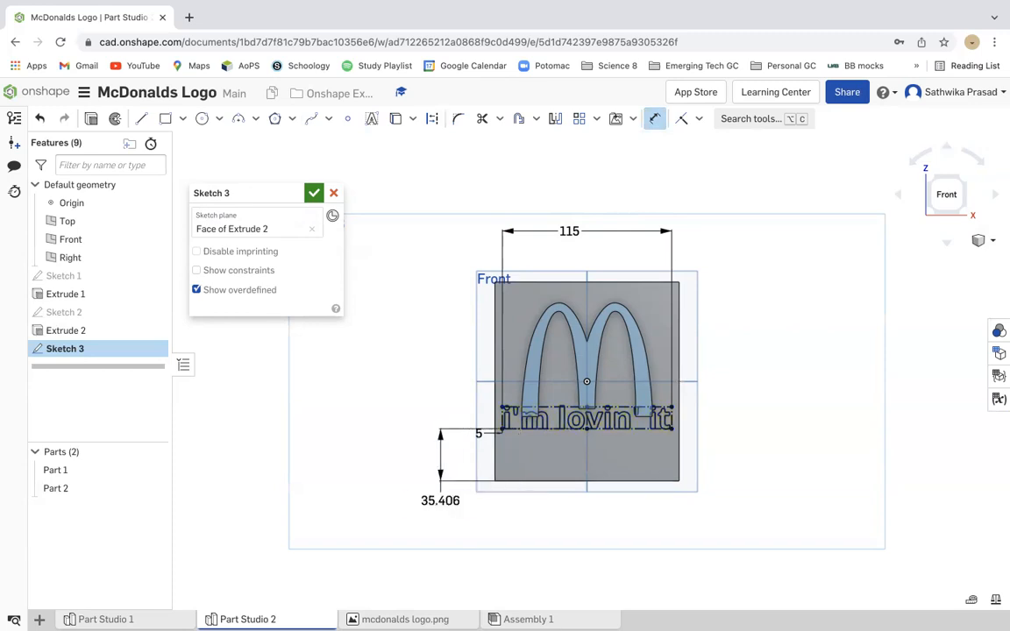
type("10")
key("Return")
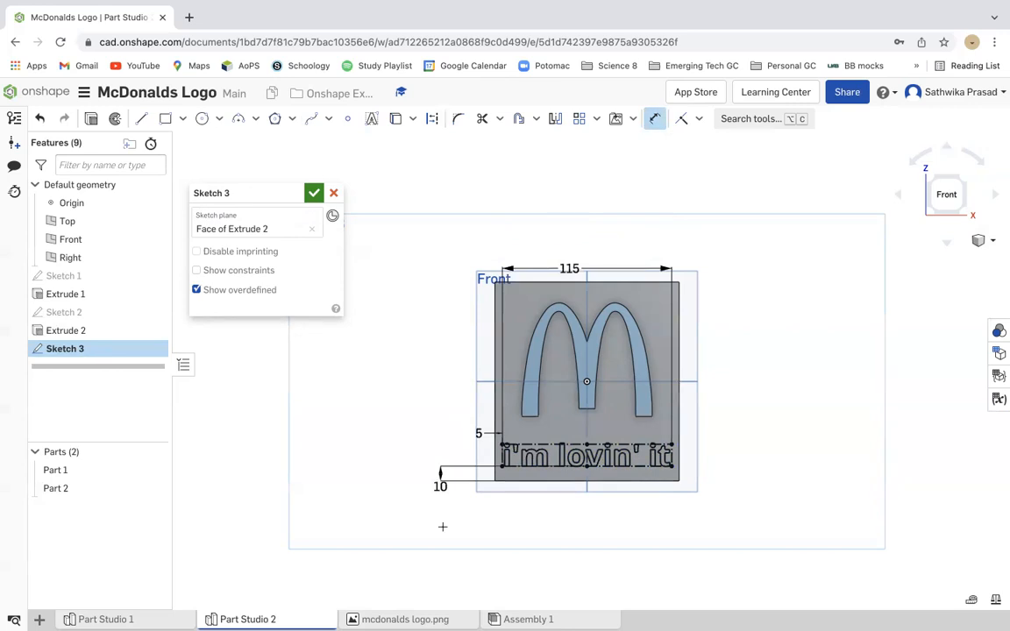
- Set the text box's distance from the plate's bottom edge to 15 mm and finish the sketch
double_click(442, 487)
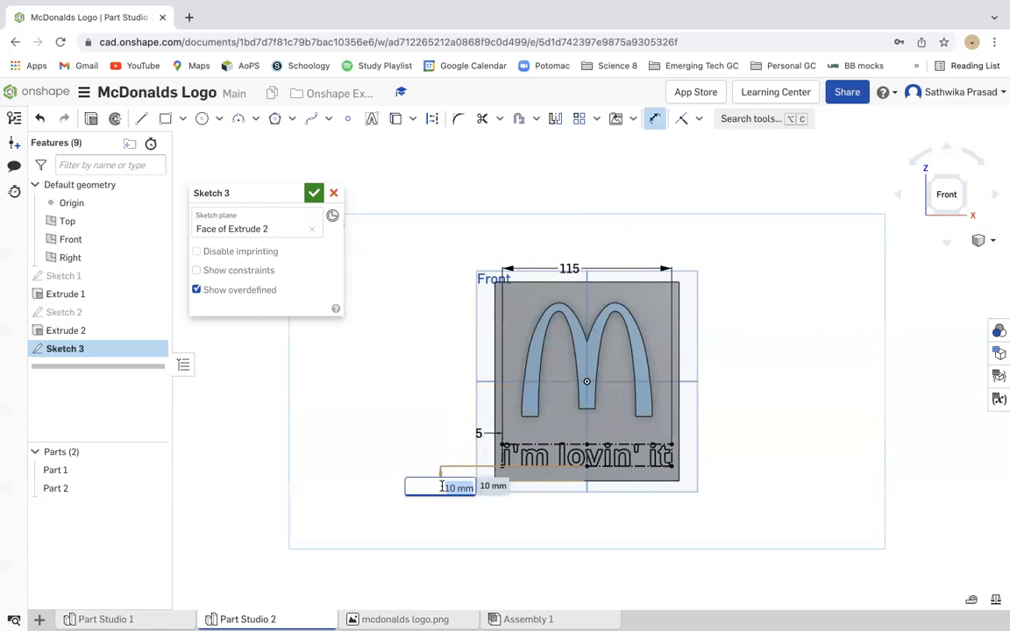
key("Return")
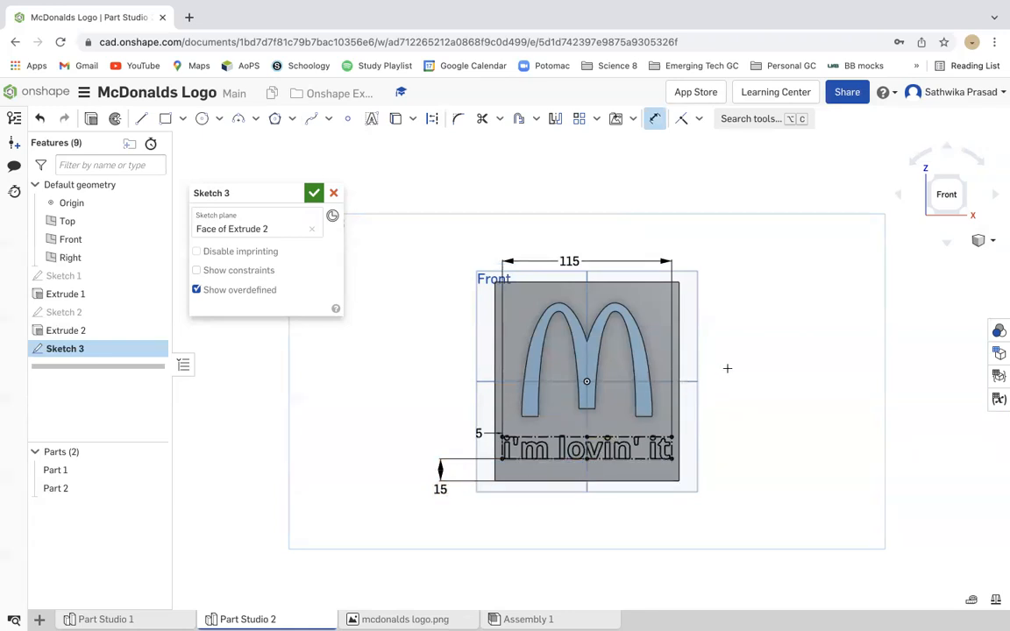
key("Escape")
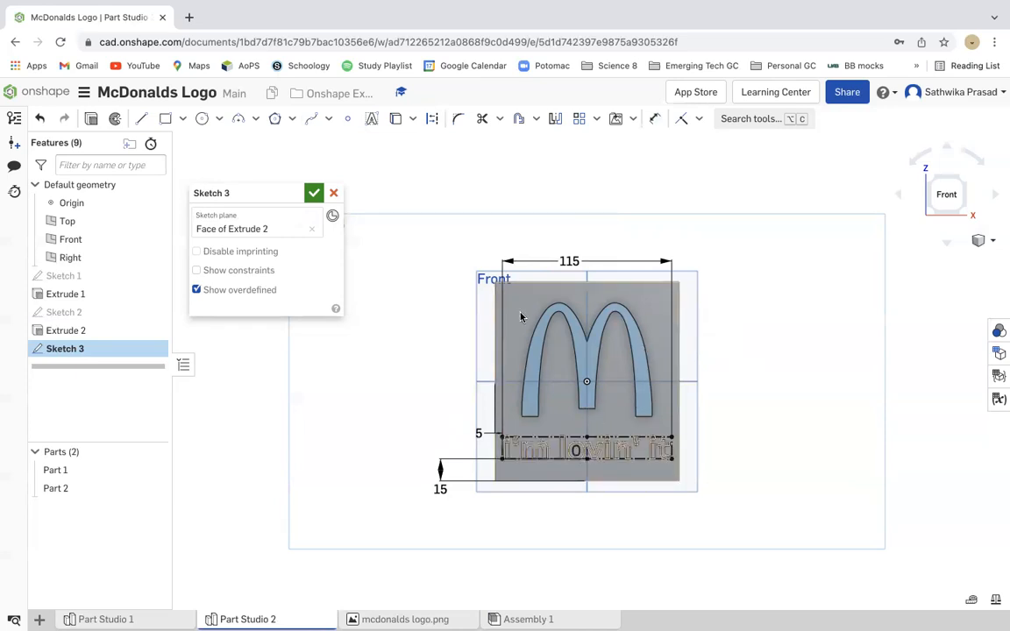
left_click(313, 193)
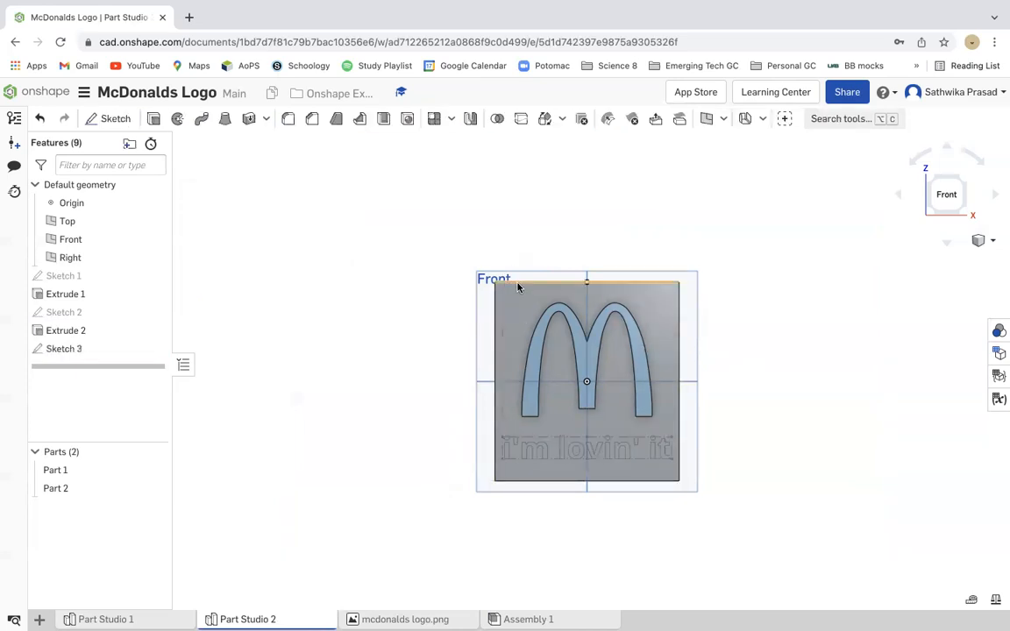
- Start a blind solid extrusion of the "i'm lovin' it" text sketch, creating the letters as new parts
scroll(619, 452, "up", 8)
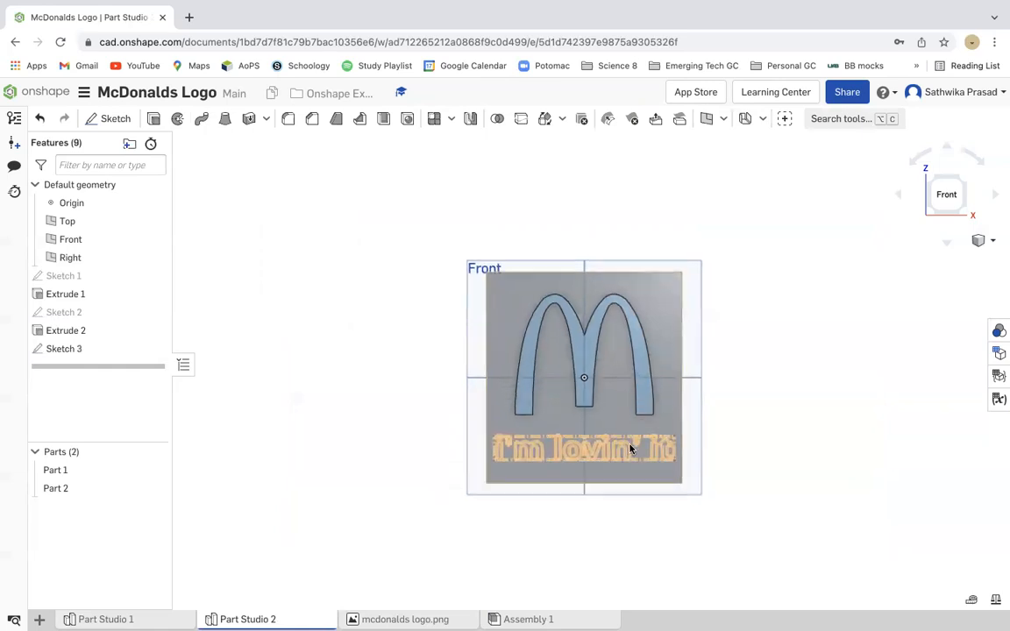
scroll(630, 449, "down", 3)
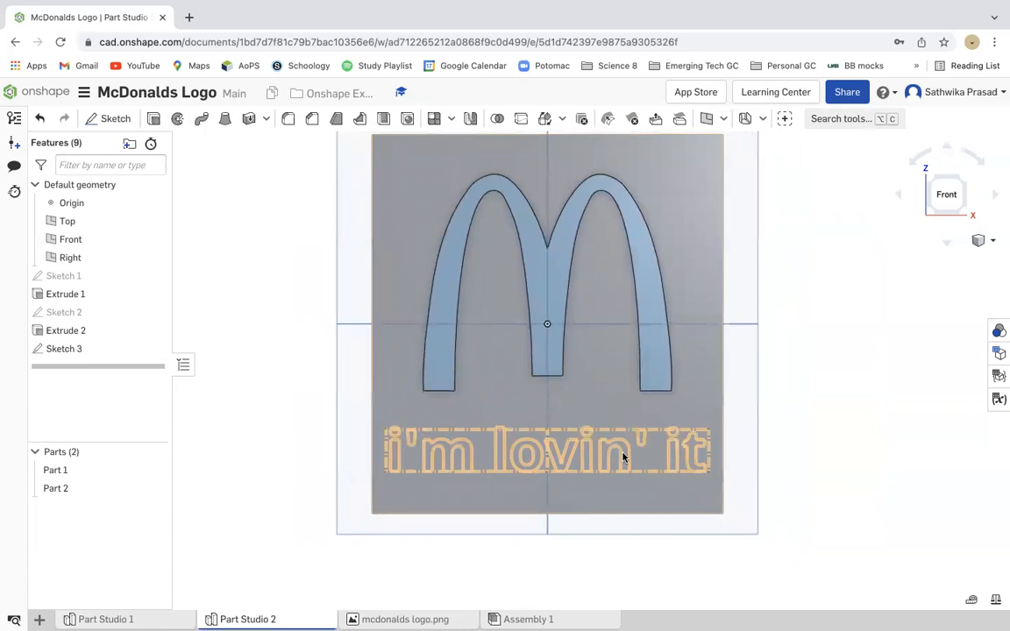
left_click(622, 457)
left_click(766, 426)
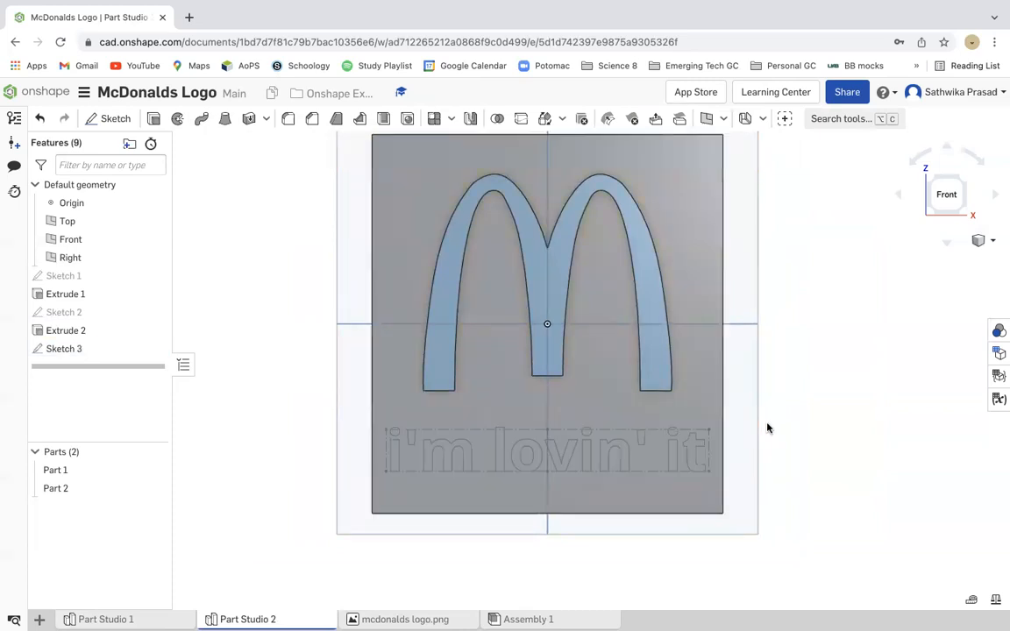
left_click(664, 452)
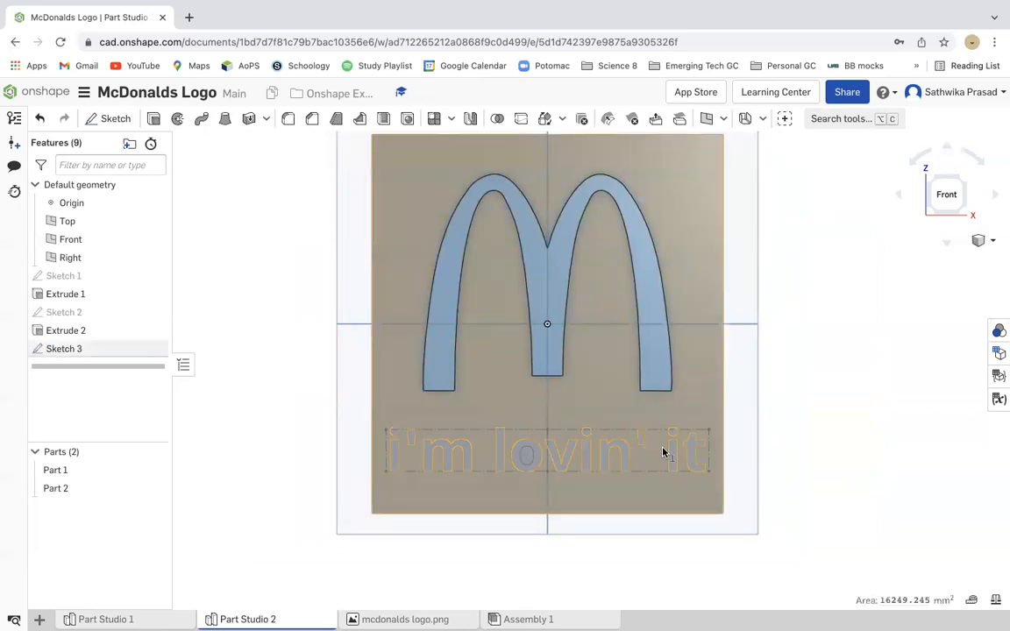
left_click(789, 415)
left_click(568, 458)
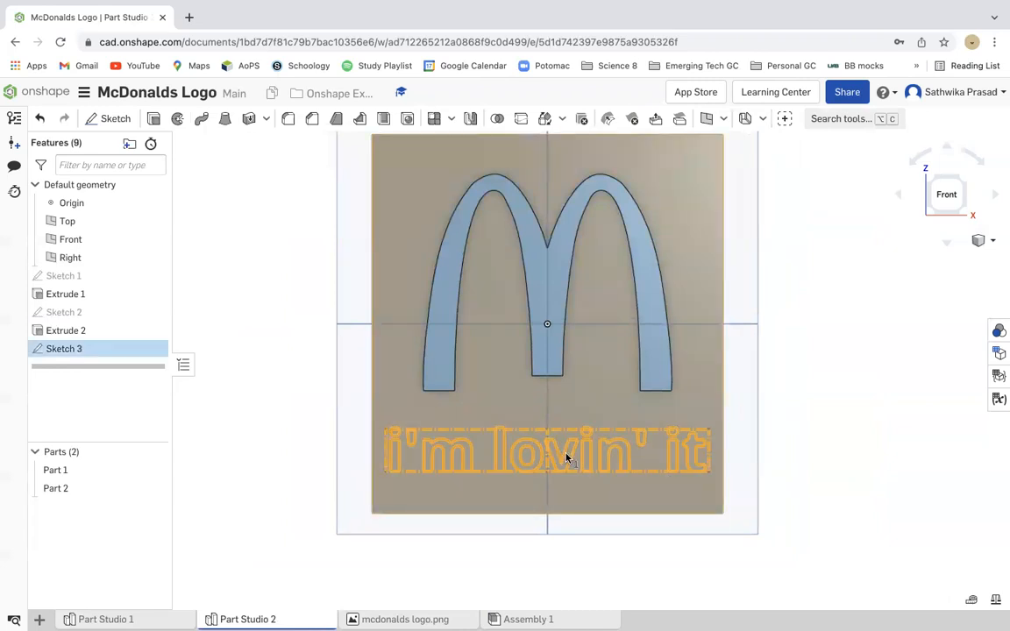
left_click(153, 118)
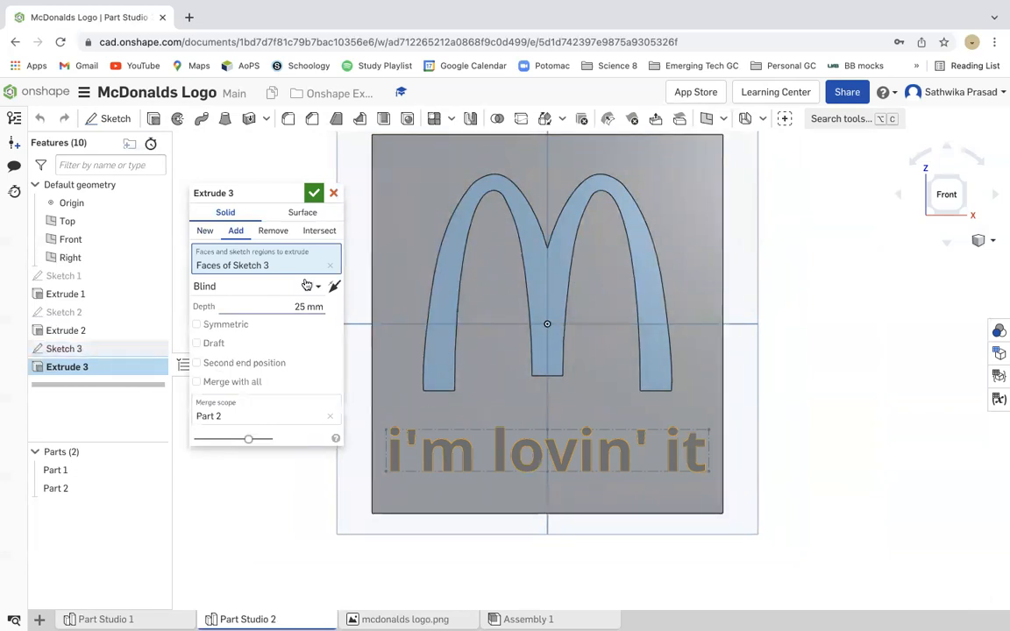
left_click(206, 233)
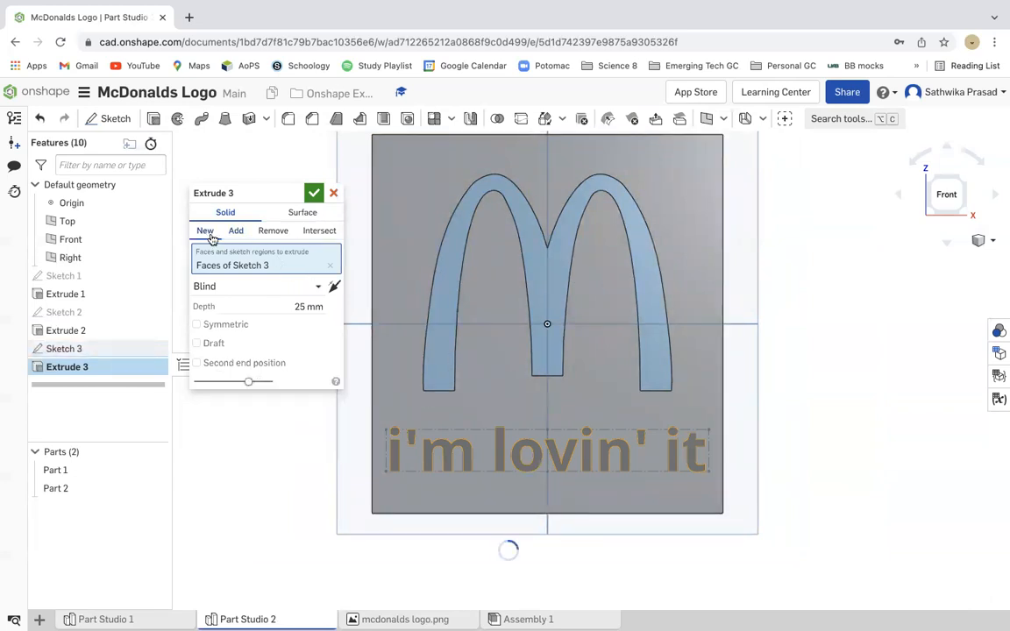
- Set the lettering extrusion's depth to 10 mm, accept it, and hide the default planes
left_click(982, 240)
left_click(958, 264)
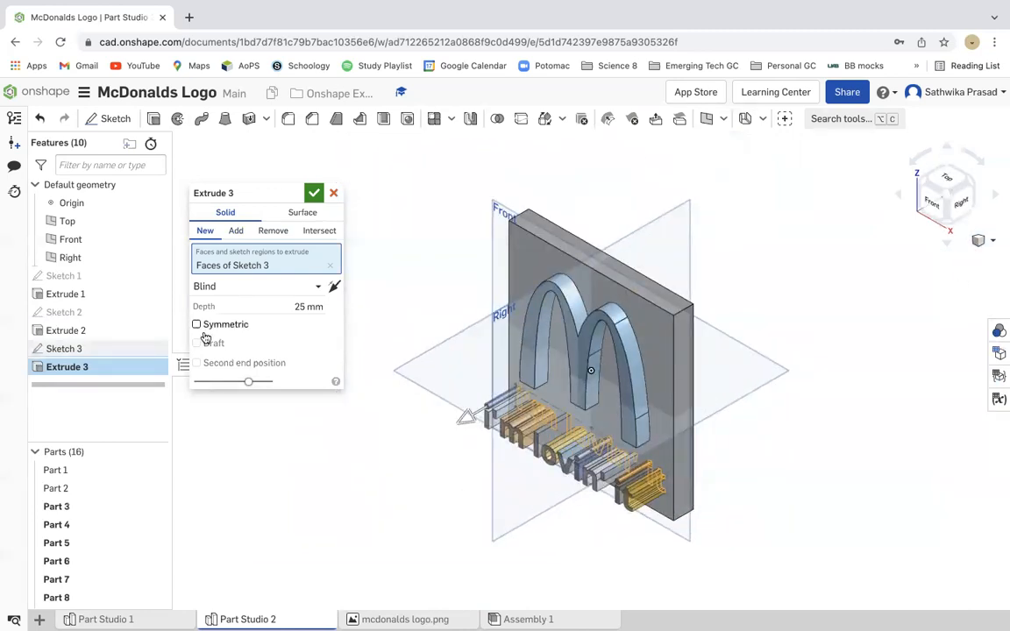
left_click(300, 307)
type("1")
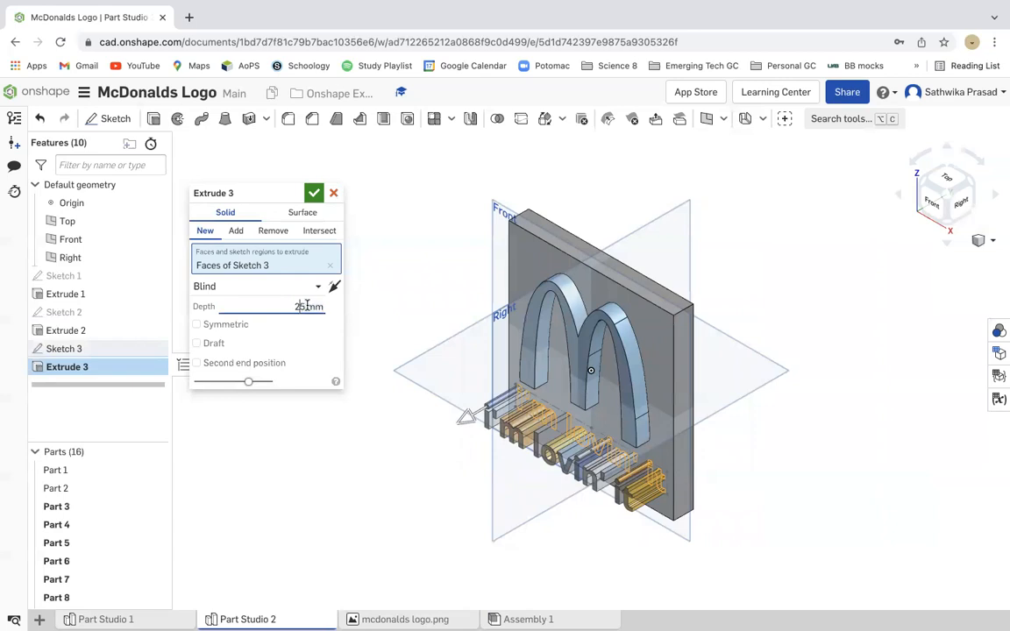
type("0")
key("Return")
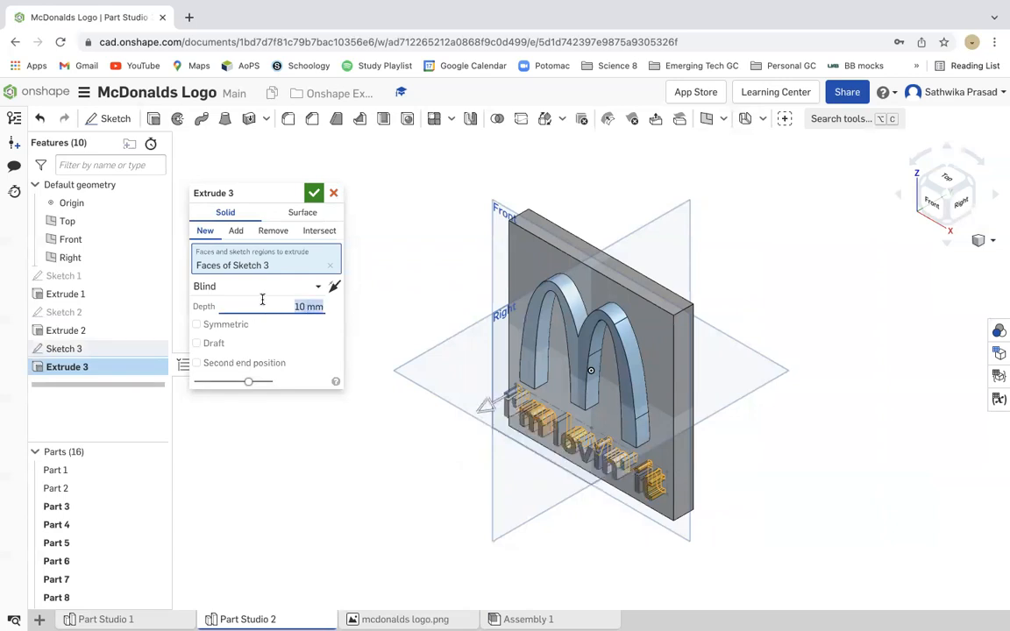
left_click(313, 194)
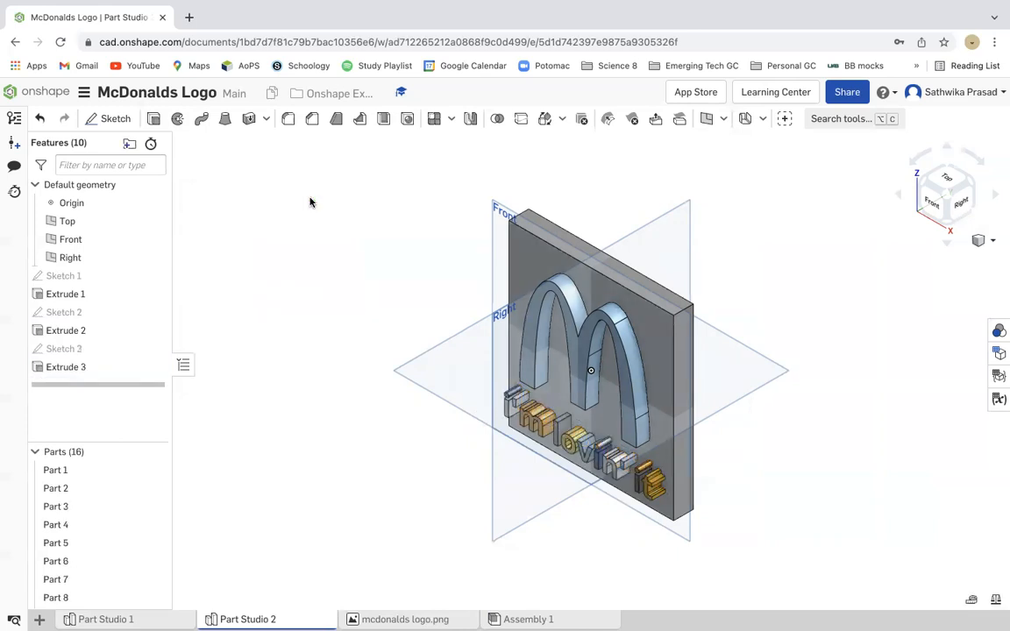
key("p")
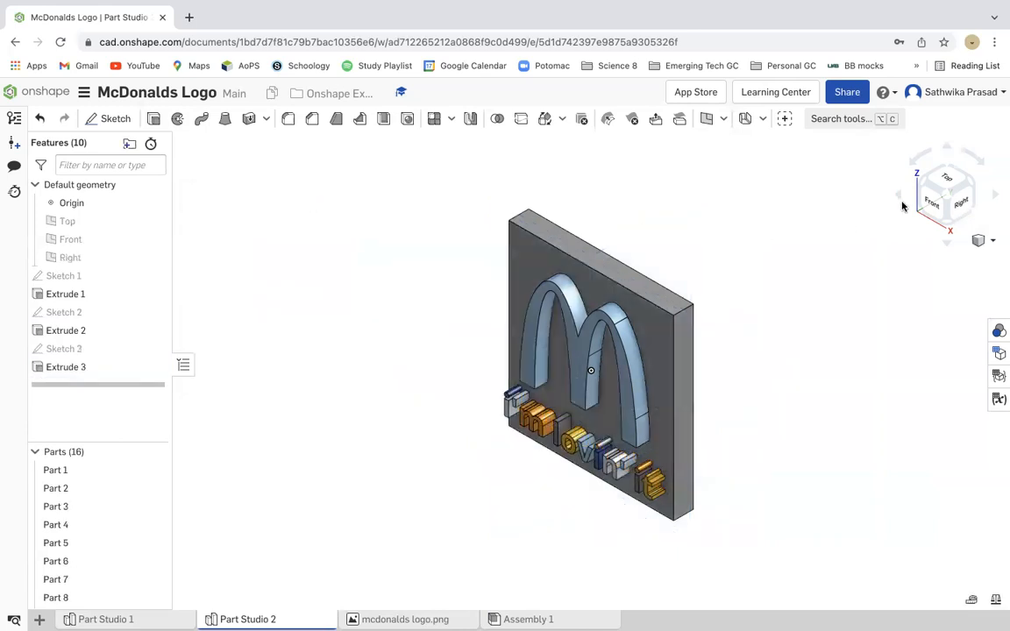
left_click(935, 203)
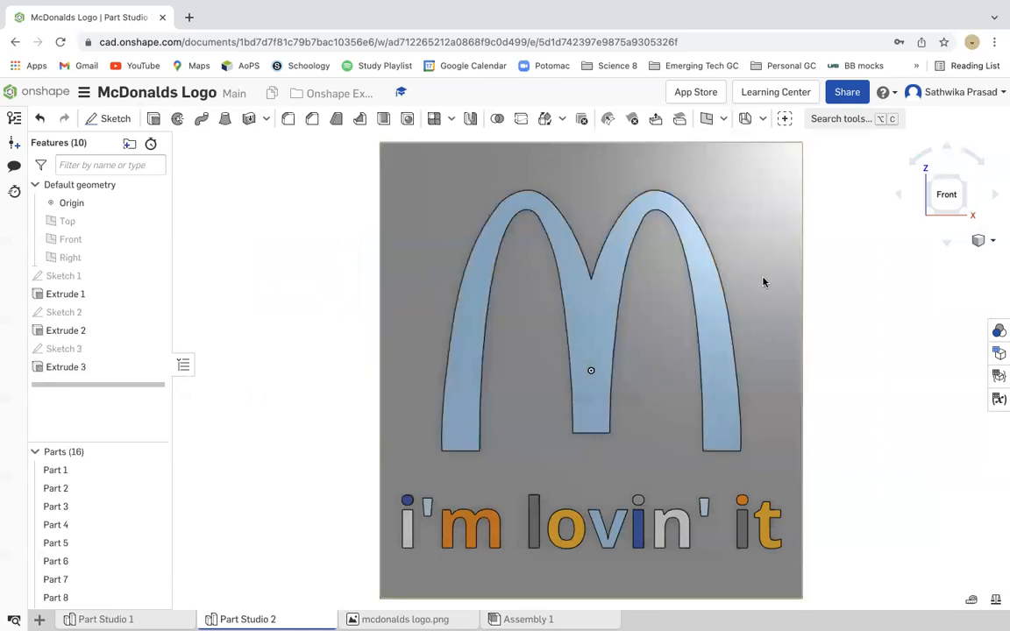
- Look up the hex colour code of the red backing plate, Part 2 in Part Studio 1, and return to Part Studio 2
left_click(103, 619)
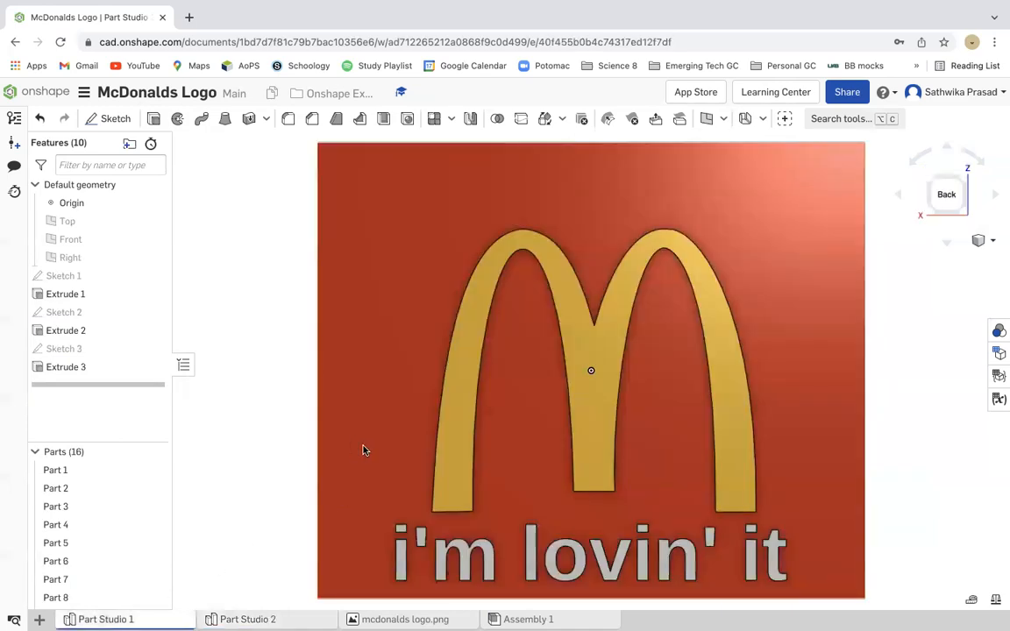
right_click(129, 471)
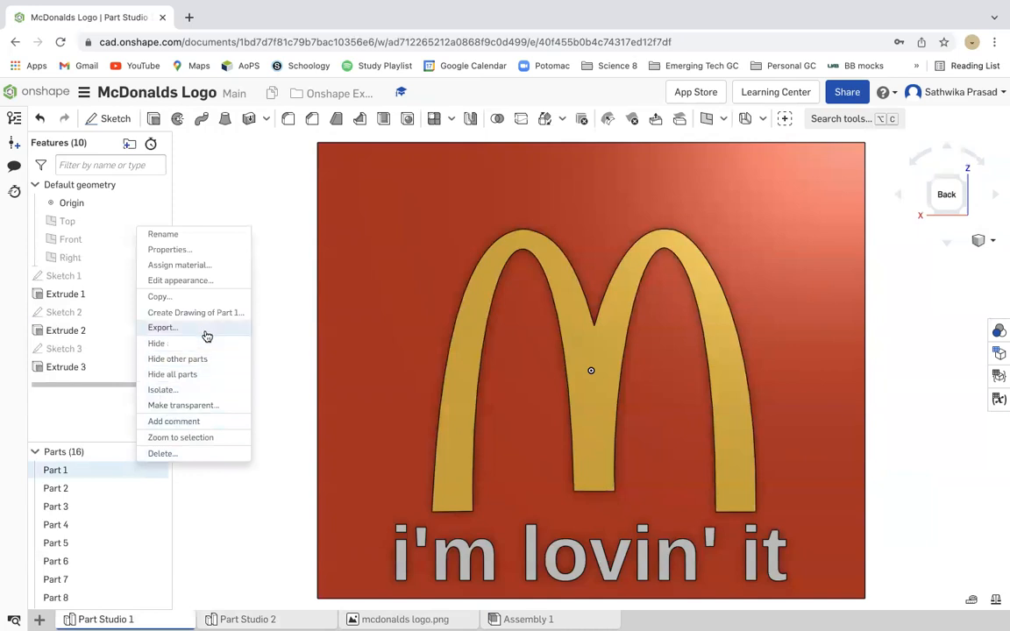
left_click(283, 417)
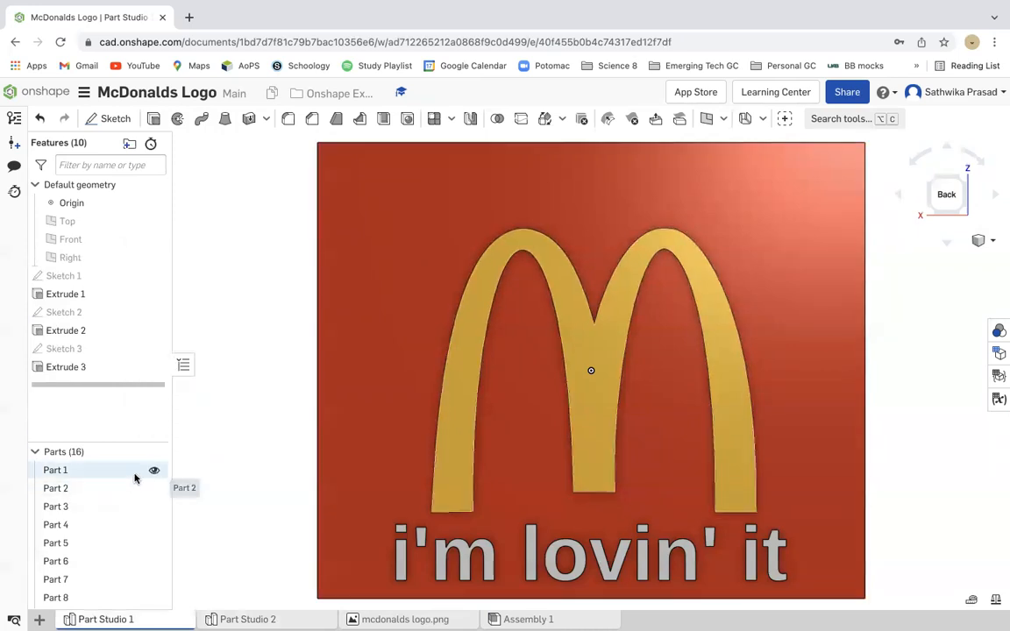
right_click(136, 489)
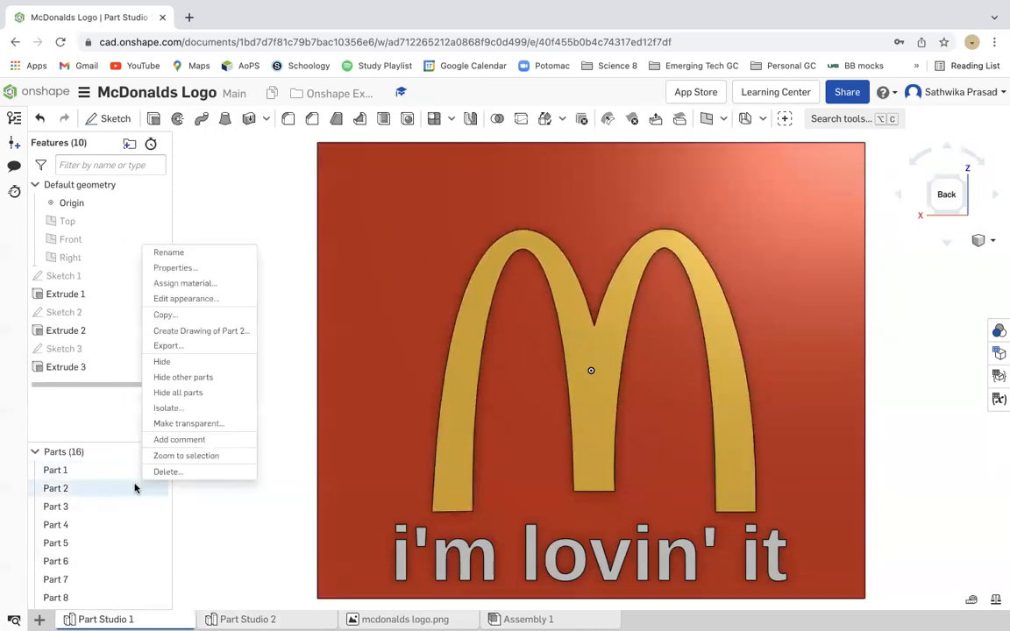
left_click(224, 298)
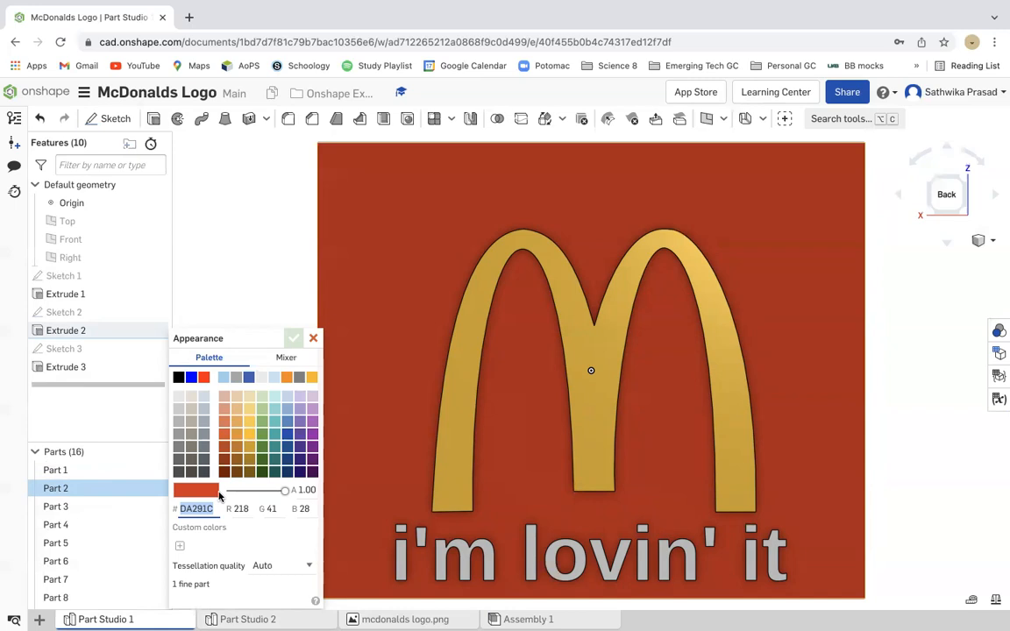
left_click(248, 619)
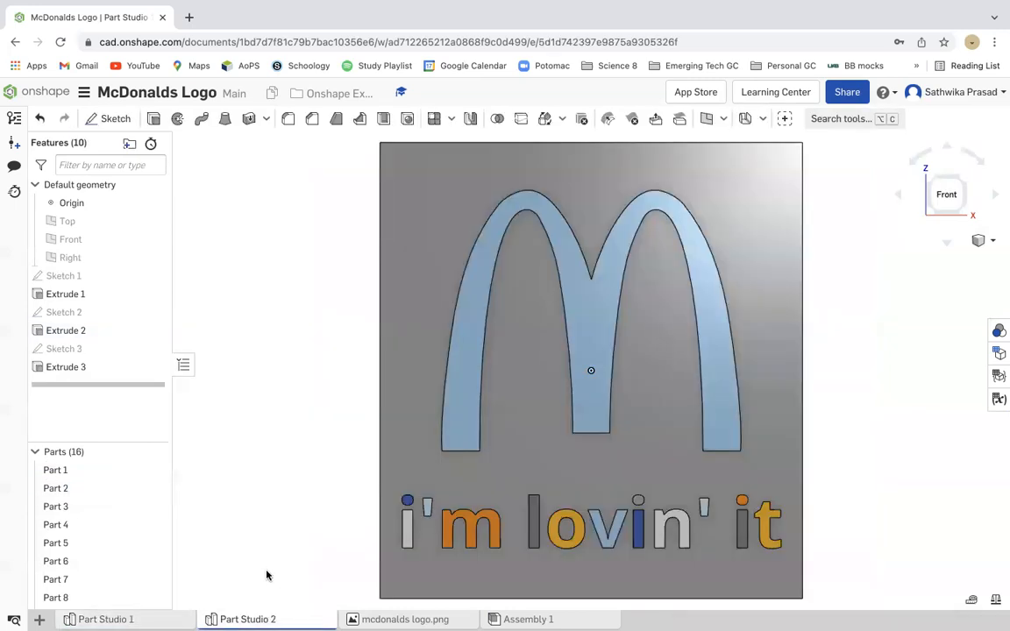
- Set the appearance of the backing plate, Part 2, to the red hex colour DA291C
right_click(136, 488)
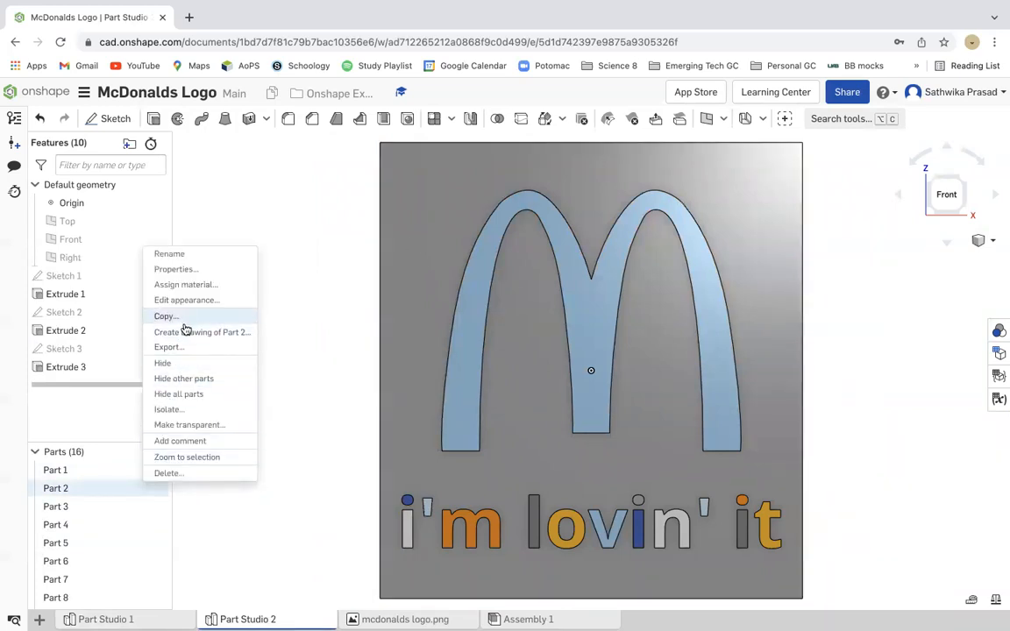
left_click(198, 299)
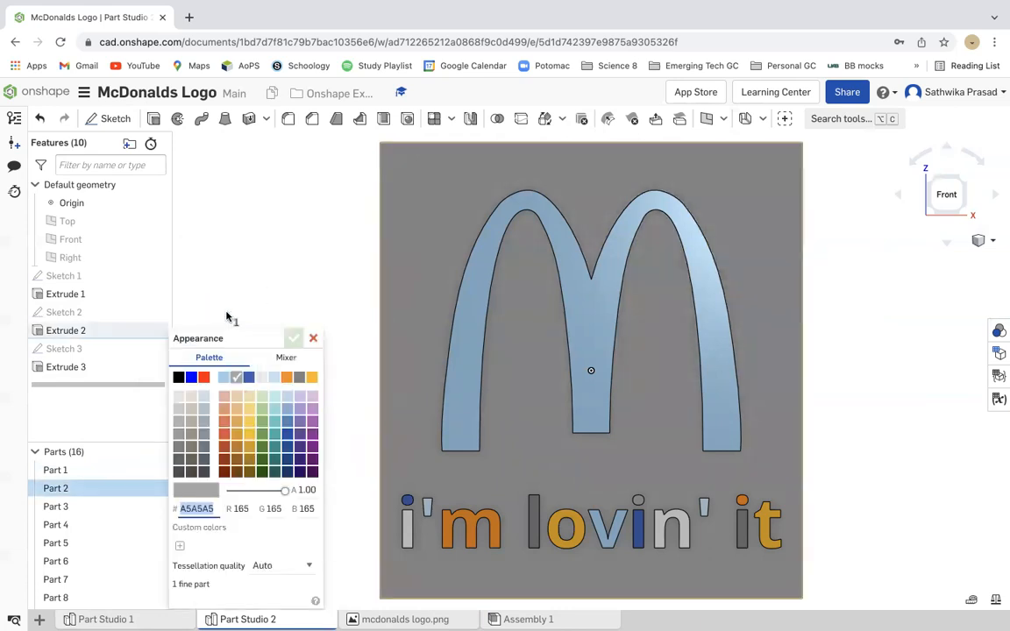
type("D43821")
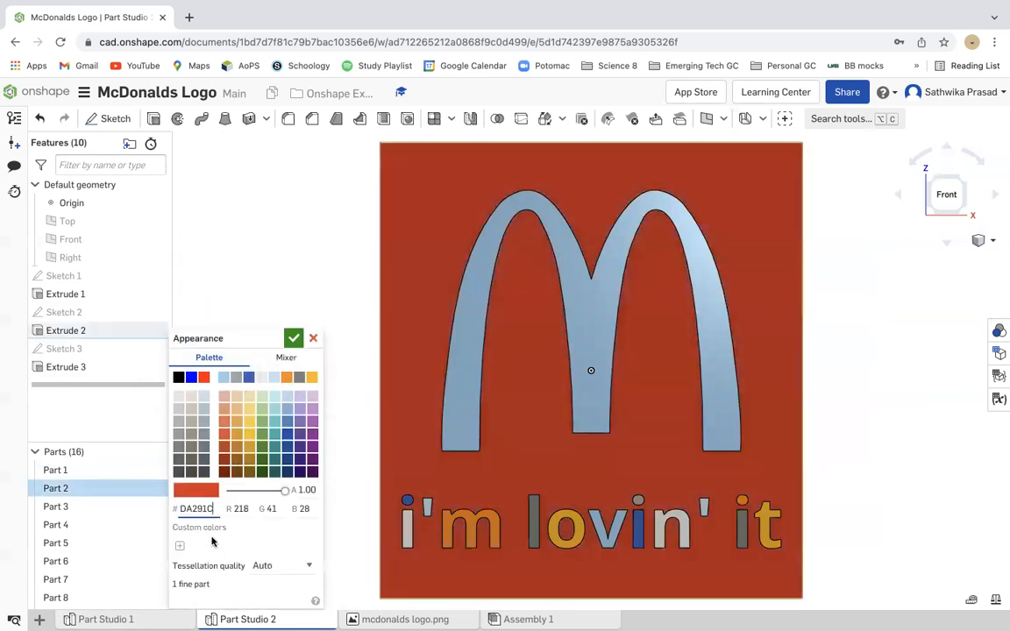
key("Return")
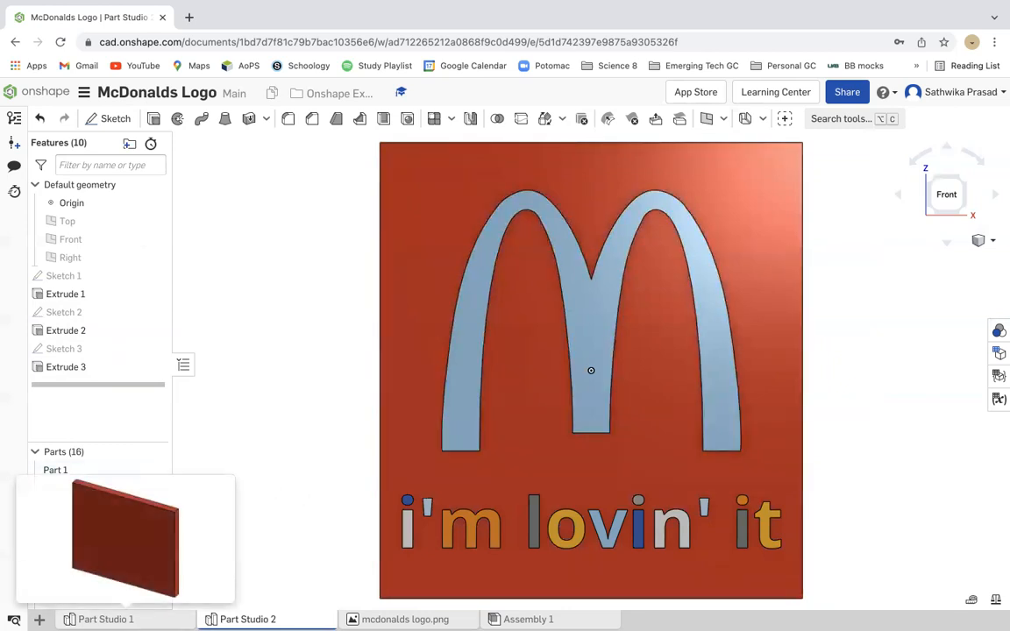
- Look up the hex colour code of the M, Part 1 in Part Studio 1, and return to Part Studio 2
left_click(105, 619)
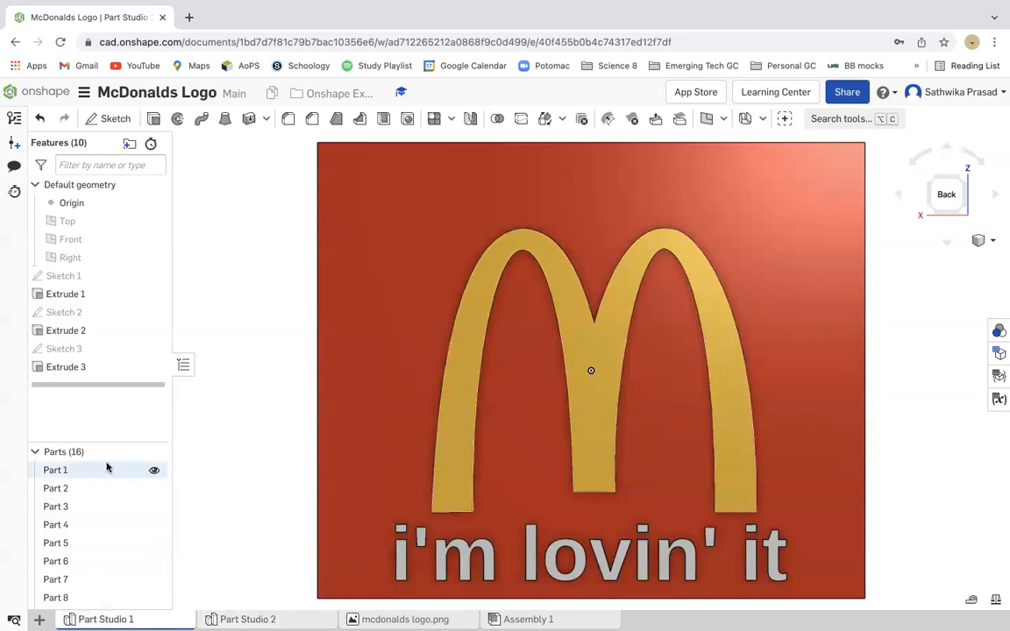
right_click(107, 470)
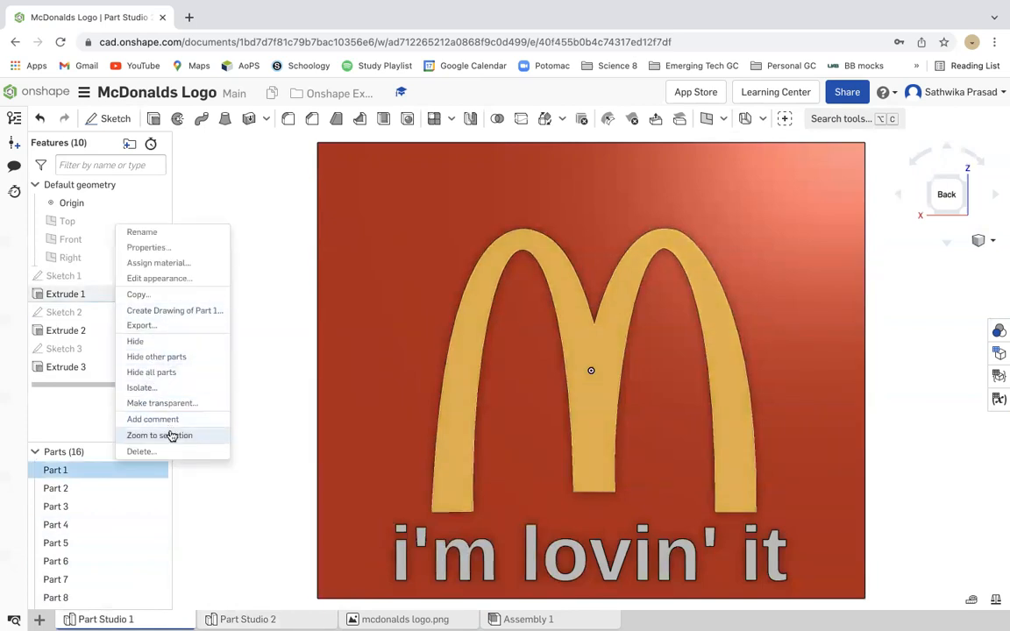
left_click(158, 279)
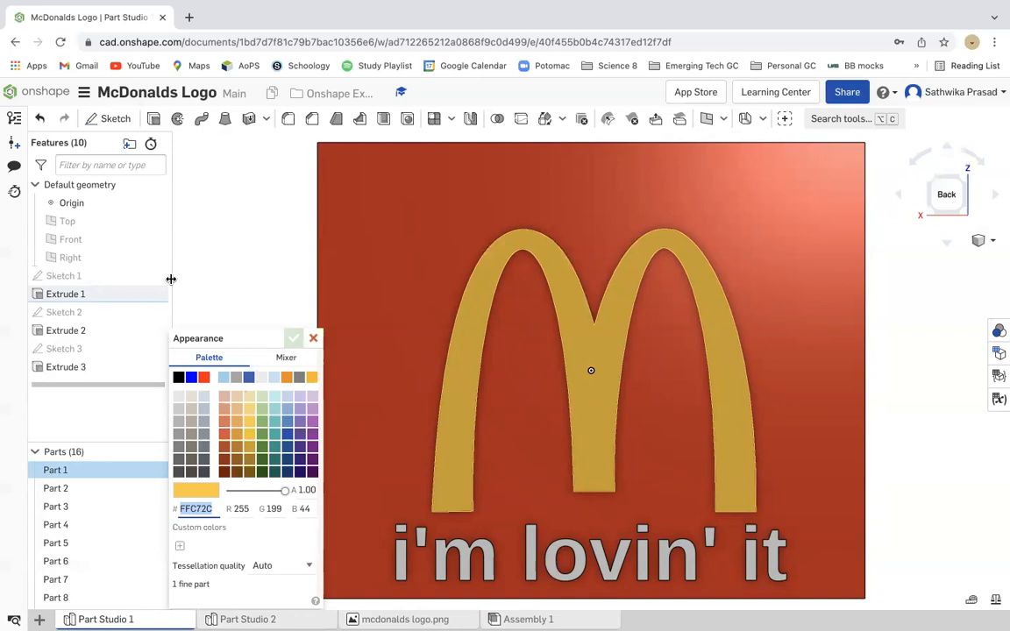
left_click(235, 619)
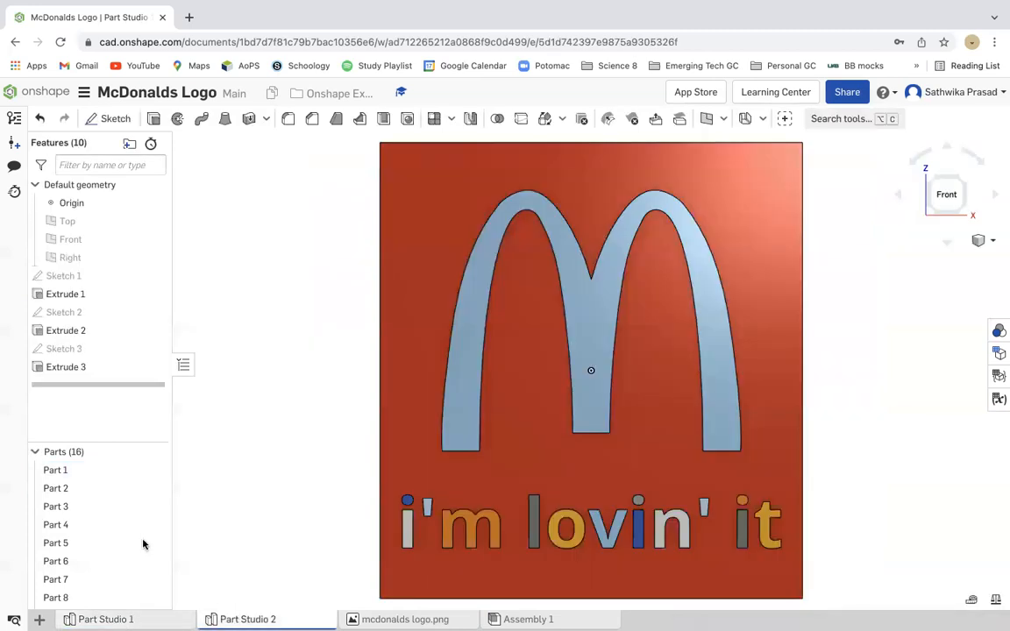
- Recolour the M, Part 1, golden yellow to match the reference M and accept the appearance
right_click(77, 473)
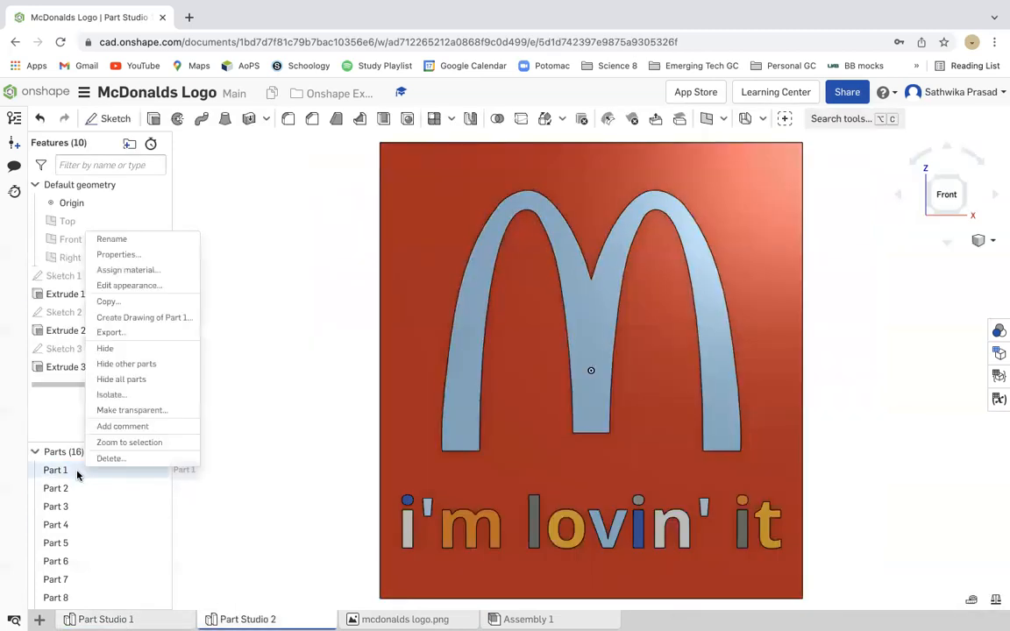
left_click(149, 285)
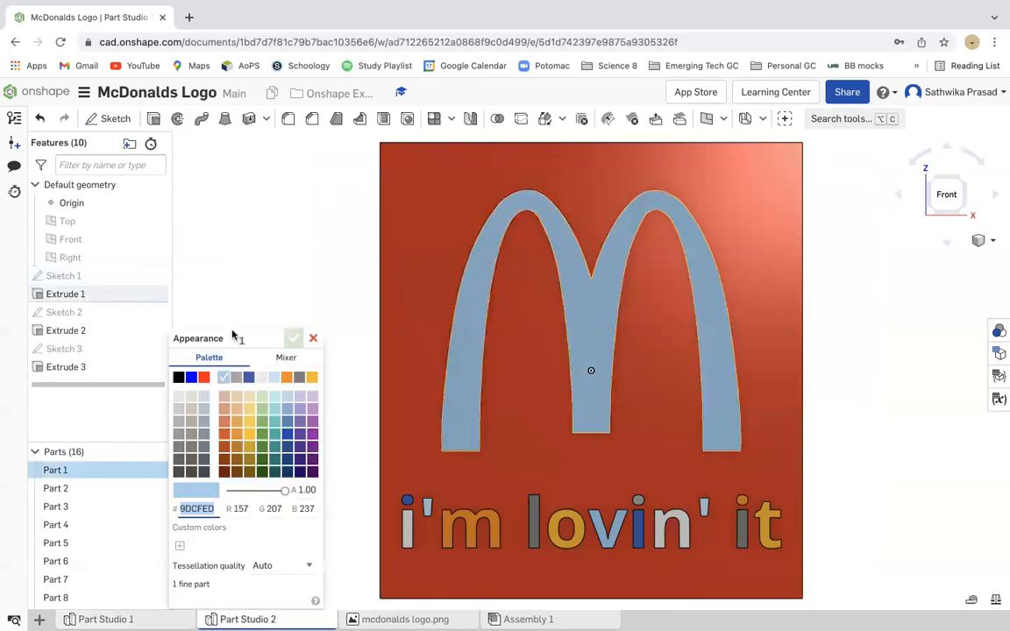
left_click(250, 434)
left_click(294, 339)
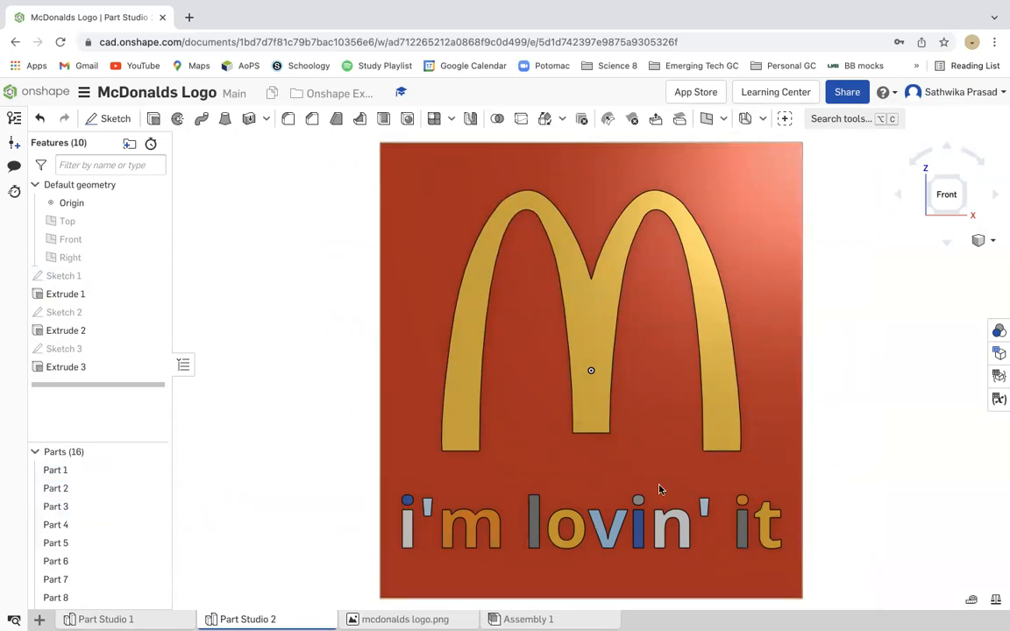
left_click(122, 509)
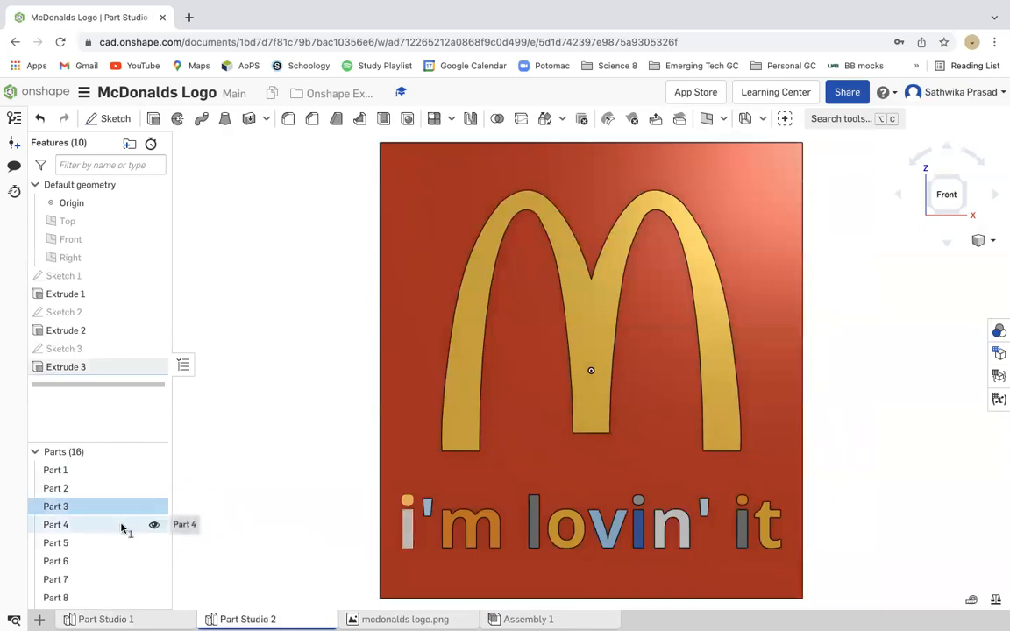
left_click(121, 525)
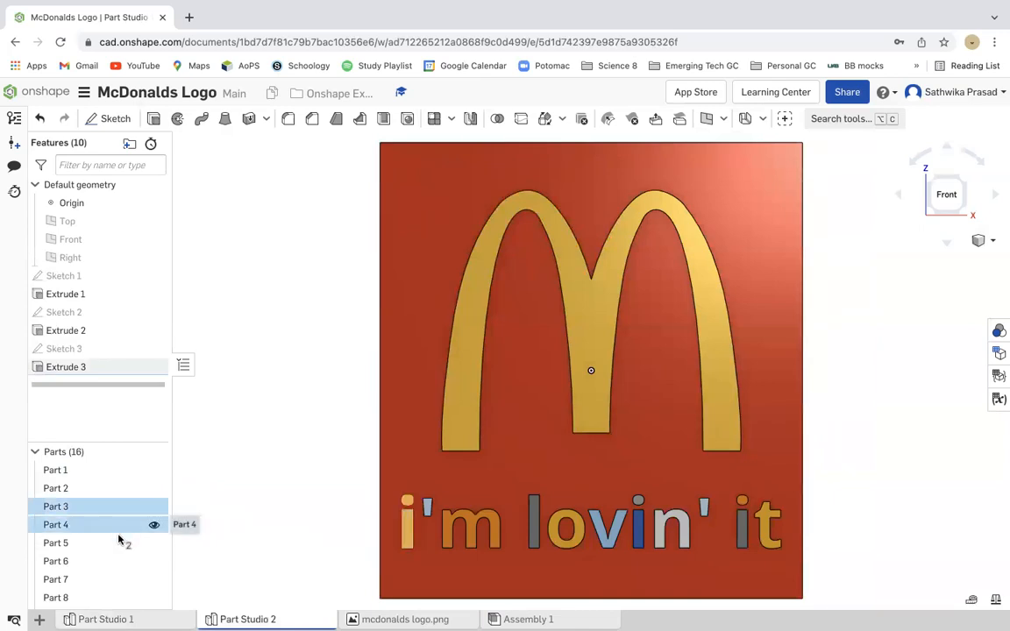
left_click(123, 544)
left_click(121, 561)
left_click(119, 580)
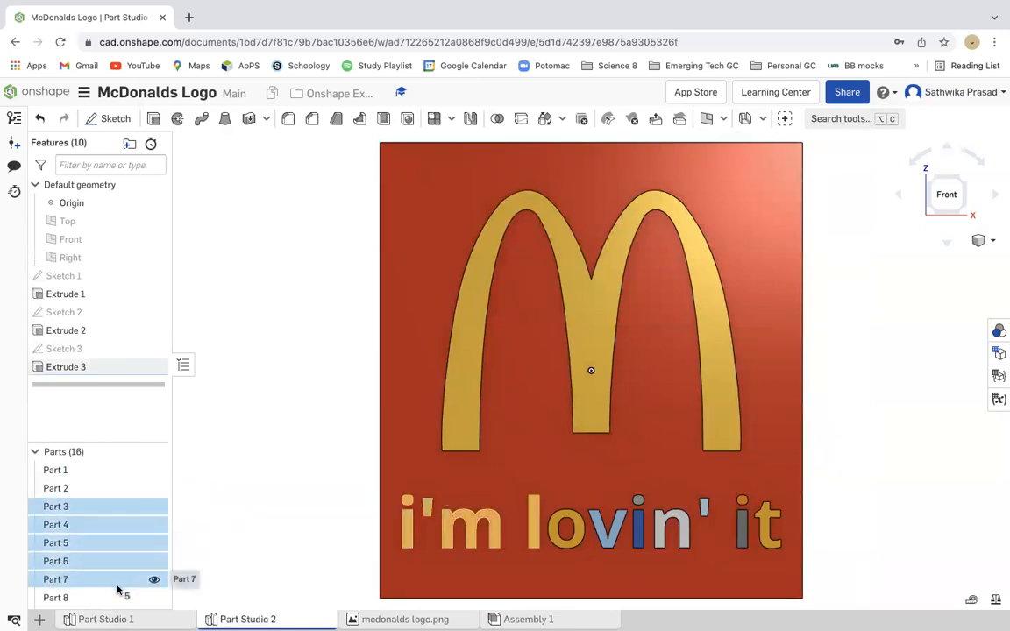
left_click(118, 598)
scroll(114, 598, "down", 2)
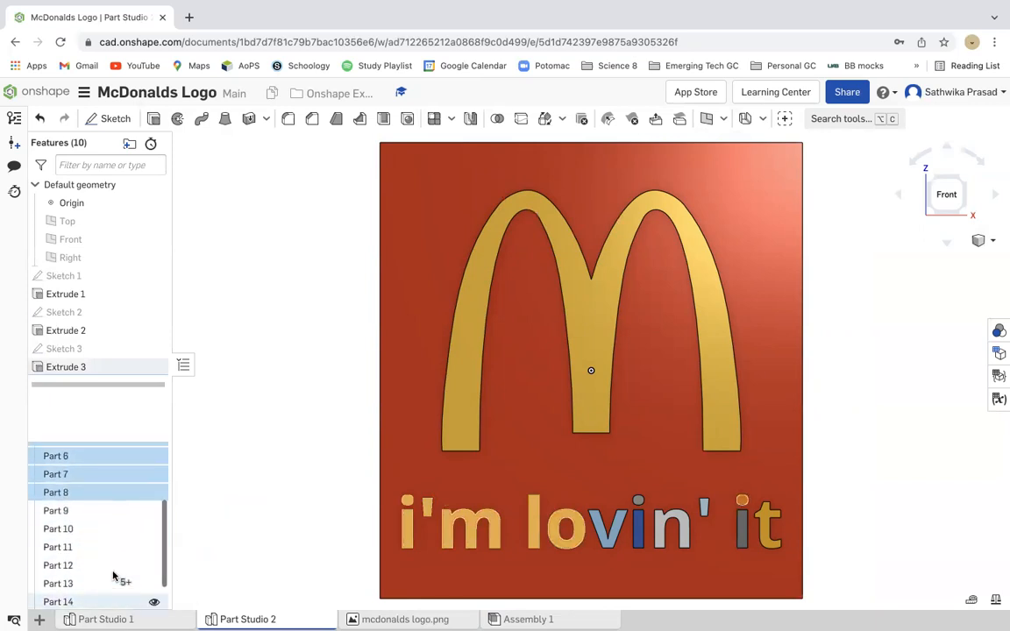
left_click(112, 513)
left_click(114, 529)
left_click(99, 548)
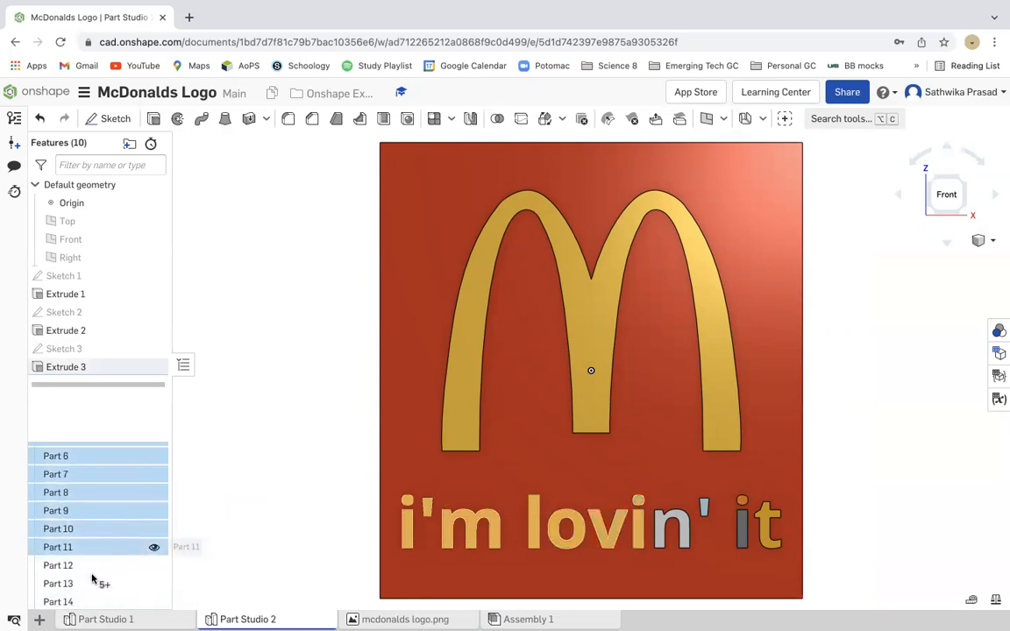
left_click(95, 566)
left_click(92, 584)
left_click(90, 603)
scroll(90, 604, "down", 1)
left_click(91, 585)
left_click(91, 602)
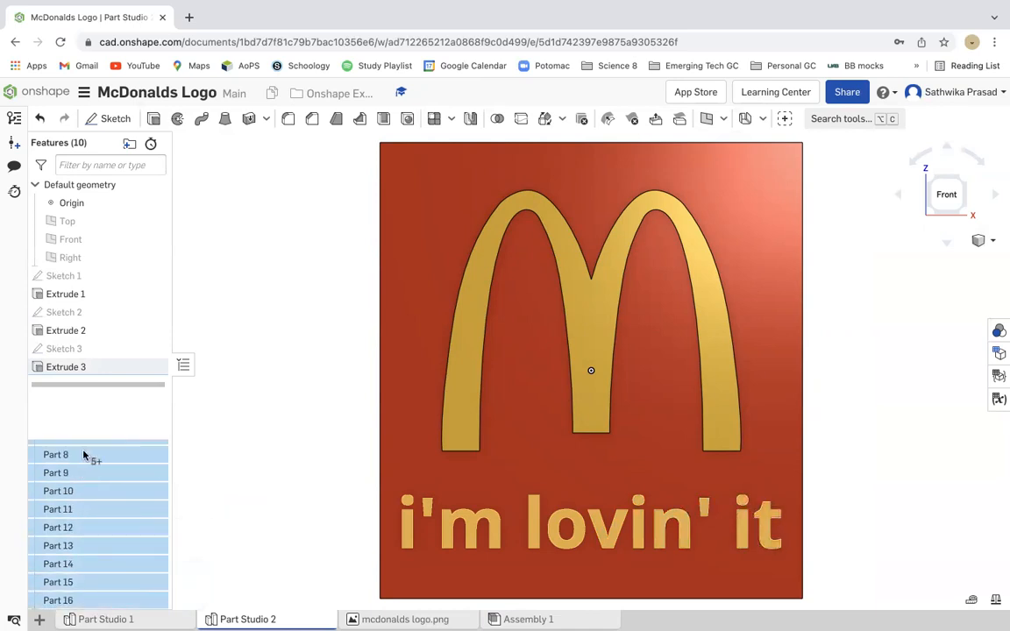
scroll(84, 453, "up", 3)
right_click(77, 523)
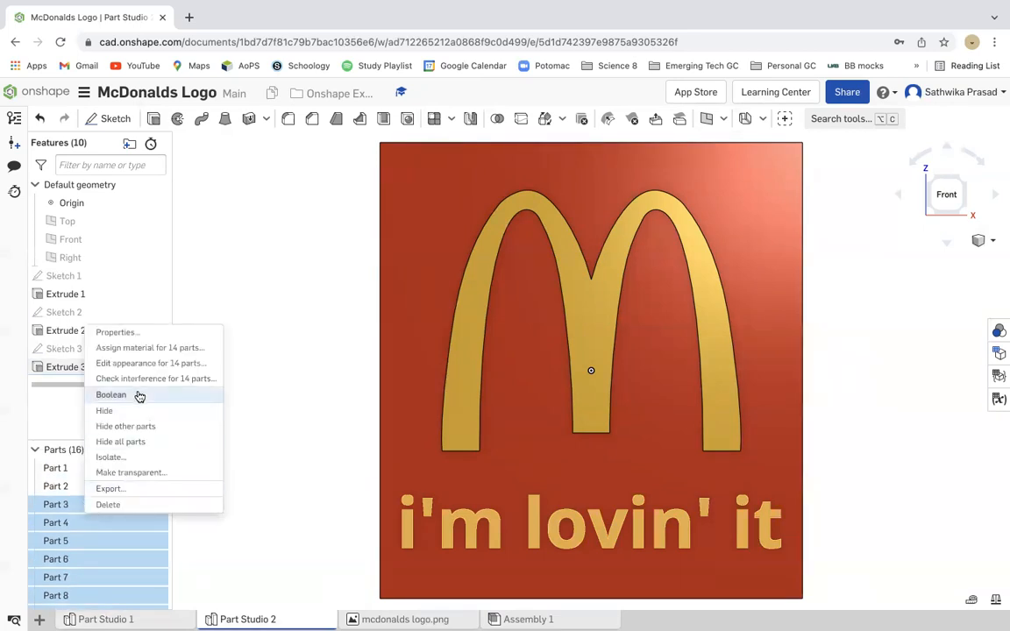
left_click(149, 365)
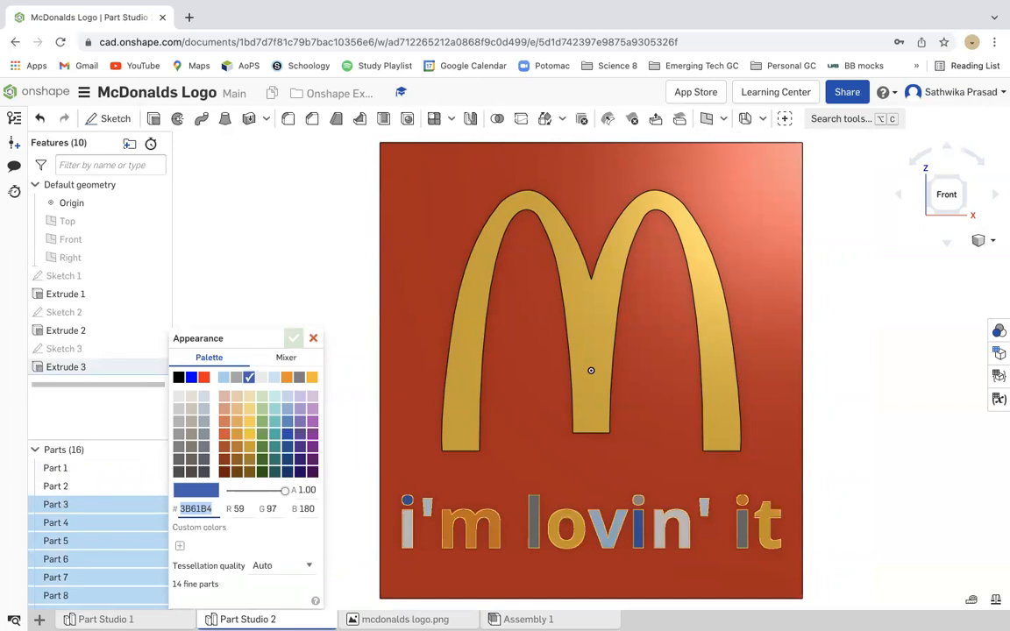
- Look up the hex colour code of the reference lettering, Part 4 in Part Studio 1, and return to Part Studio 2
left_click(106, 619)
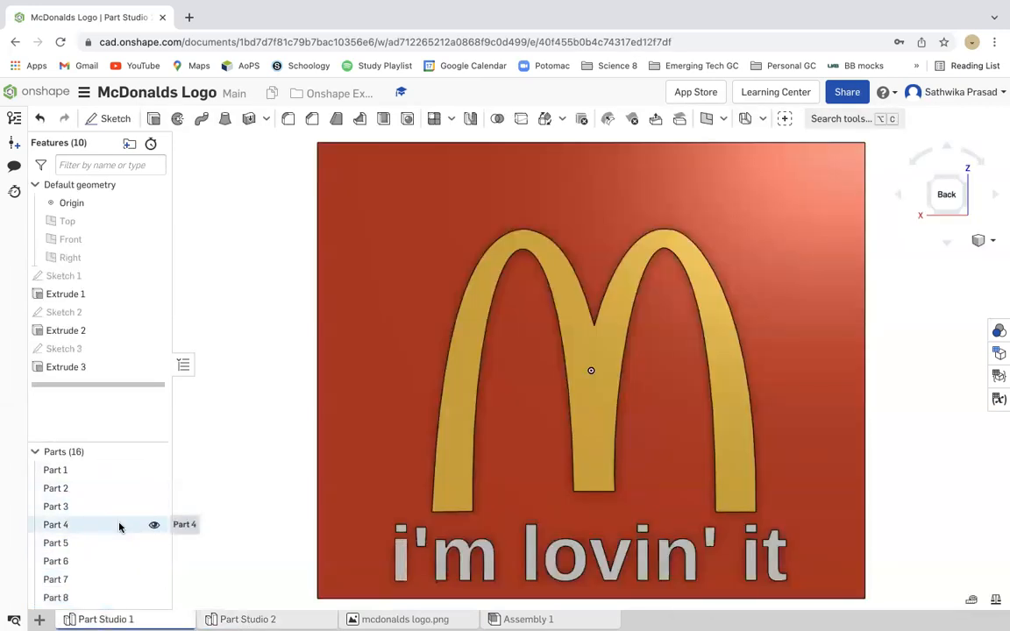
right_click(120, 525)
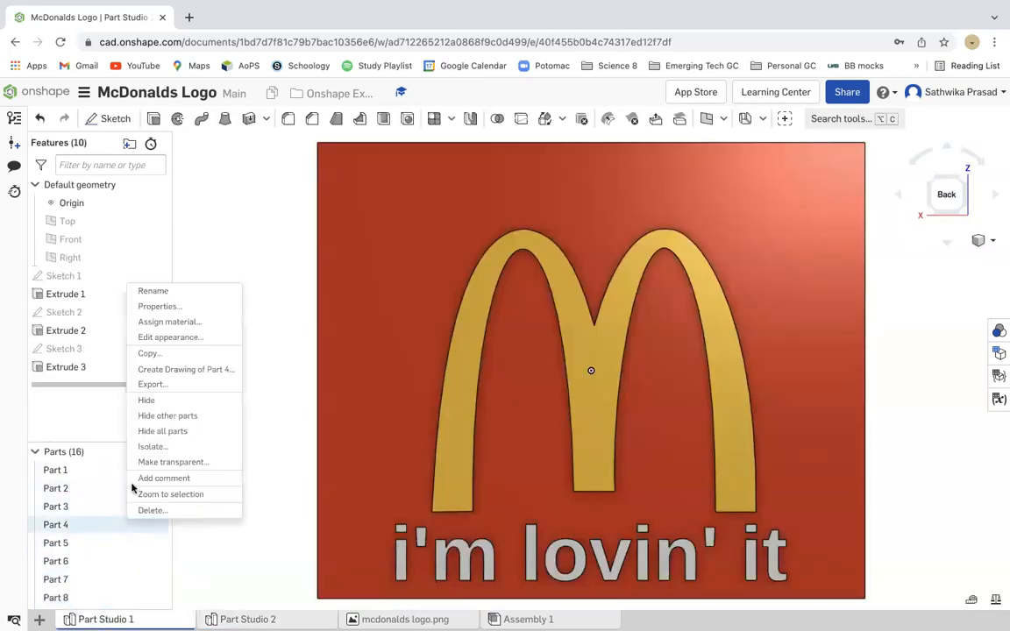
left_click(195, 337)
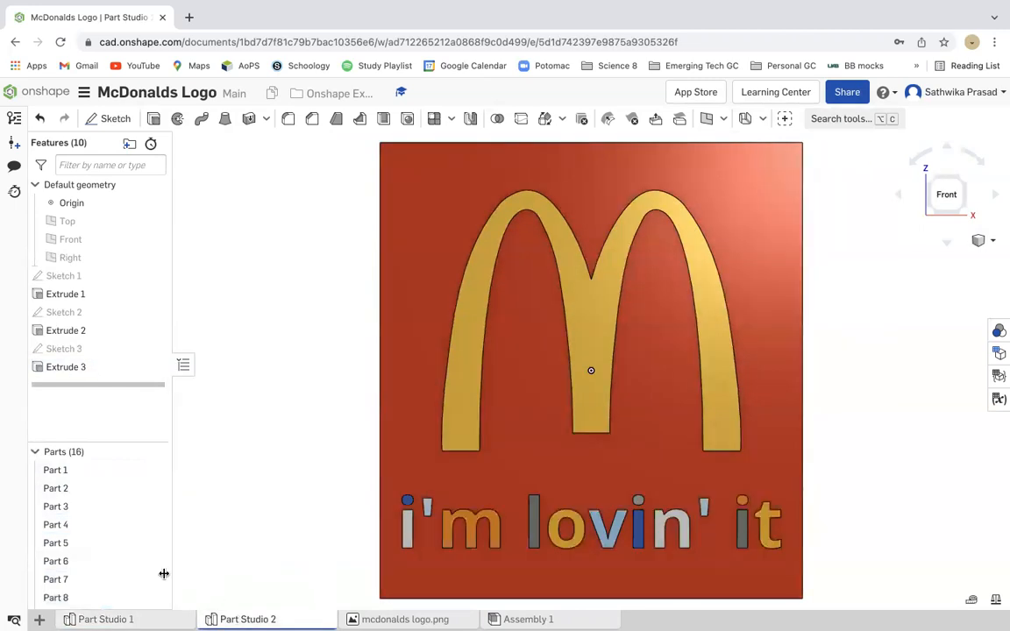
- Select all the lettering parts, Part 3 to Part 16, and apply the light grey hex colour copied from the reference lettering
scroll(139, 523, "down", 1)
scroll(140, 523, "up", 1)
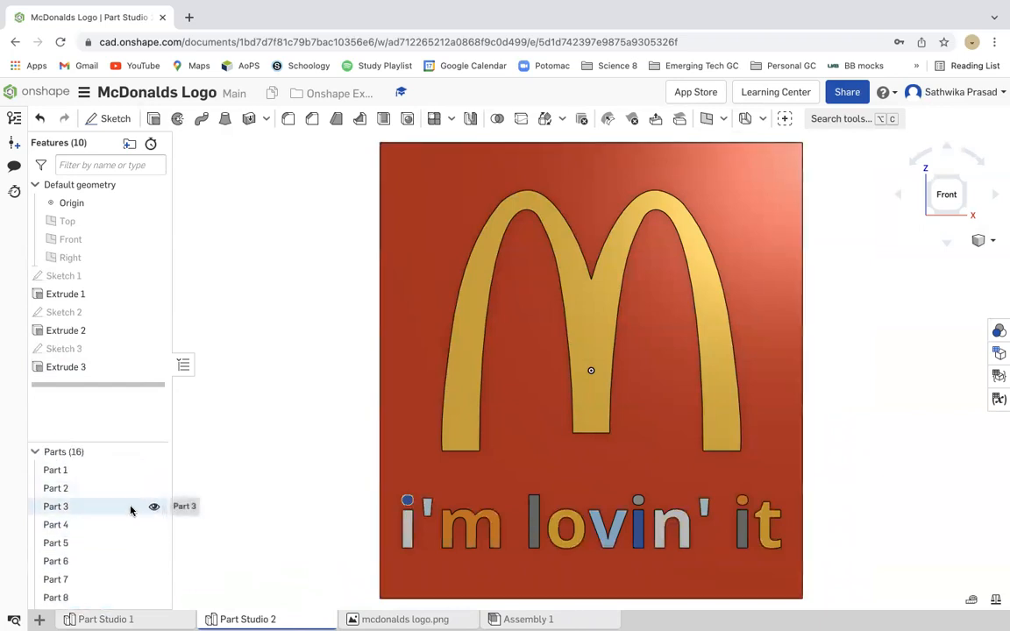
left_click_drag(131, 513, 119, 591)
right_click(123, 592)
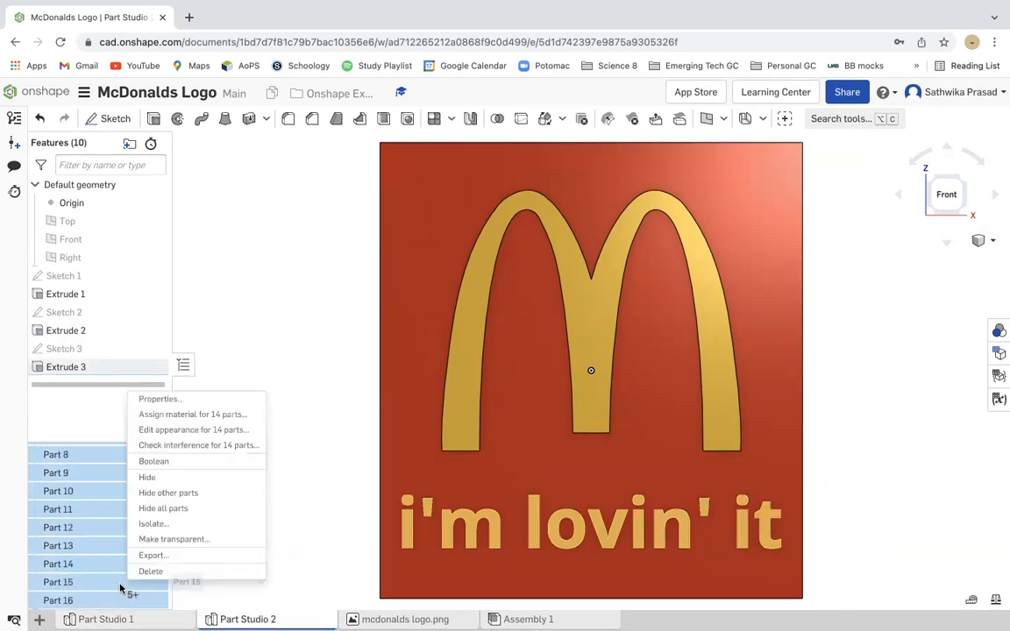
left_click(206, 430)
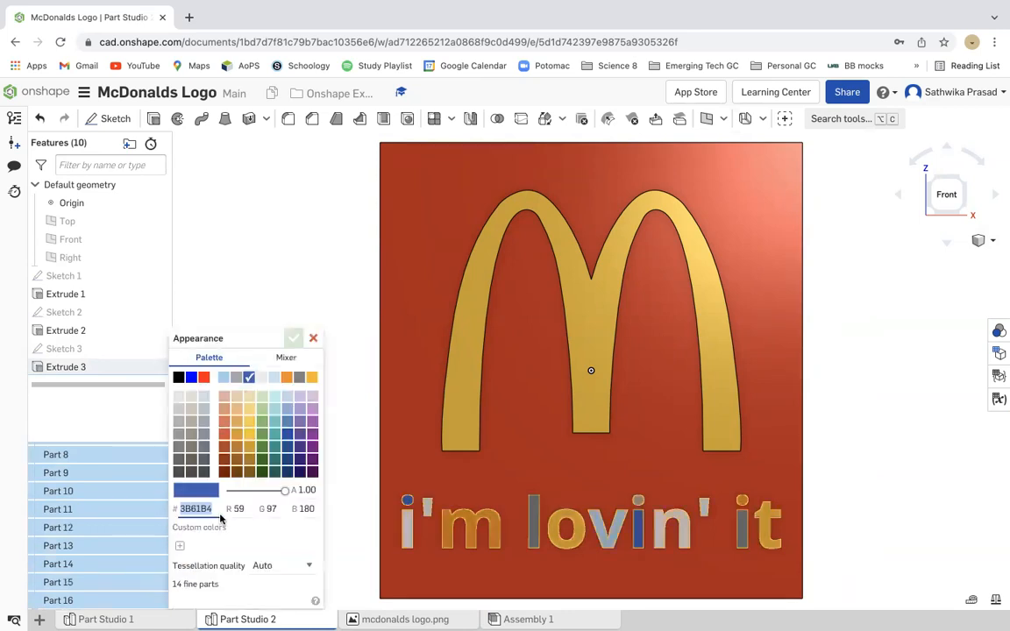
key("super+v")
key("Return")
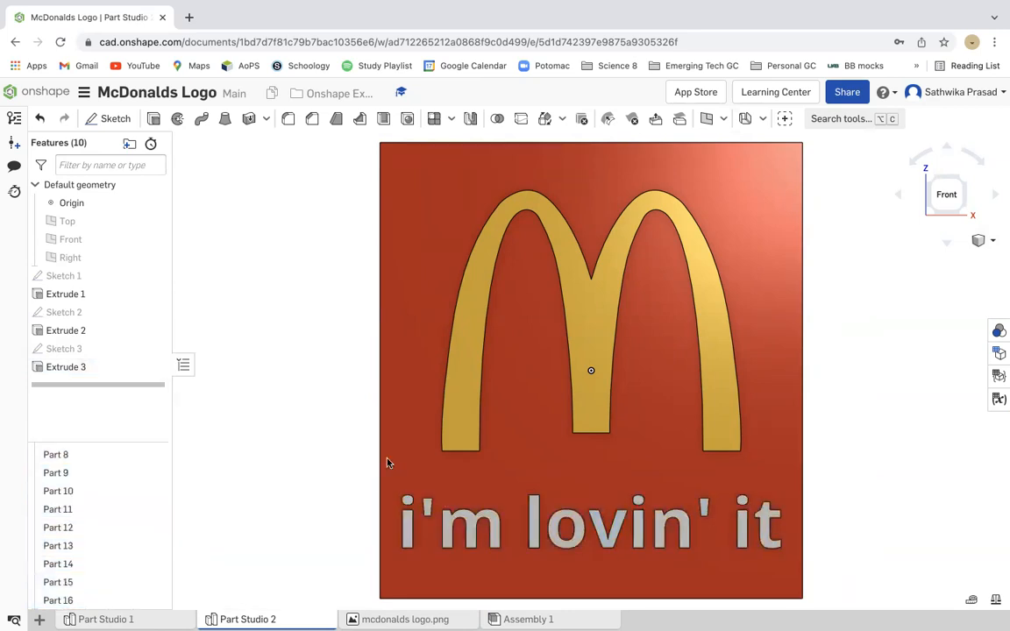
scroll(390, 469, "down", 1)
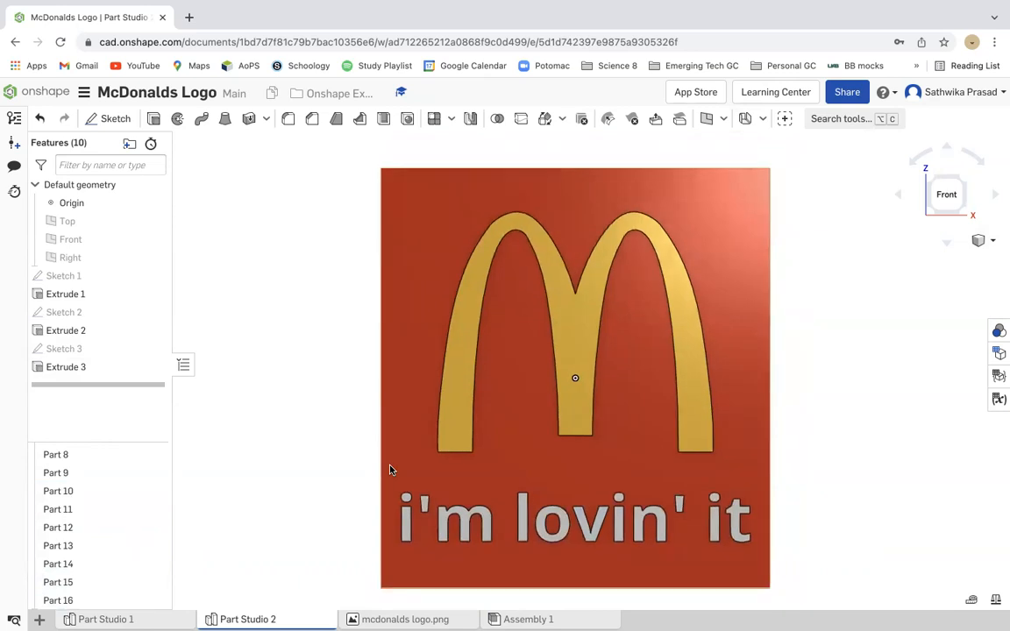